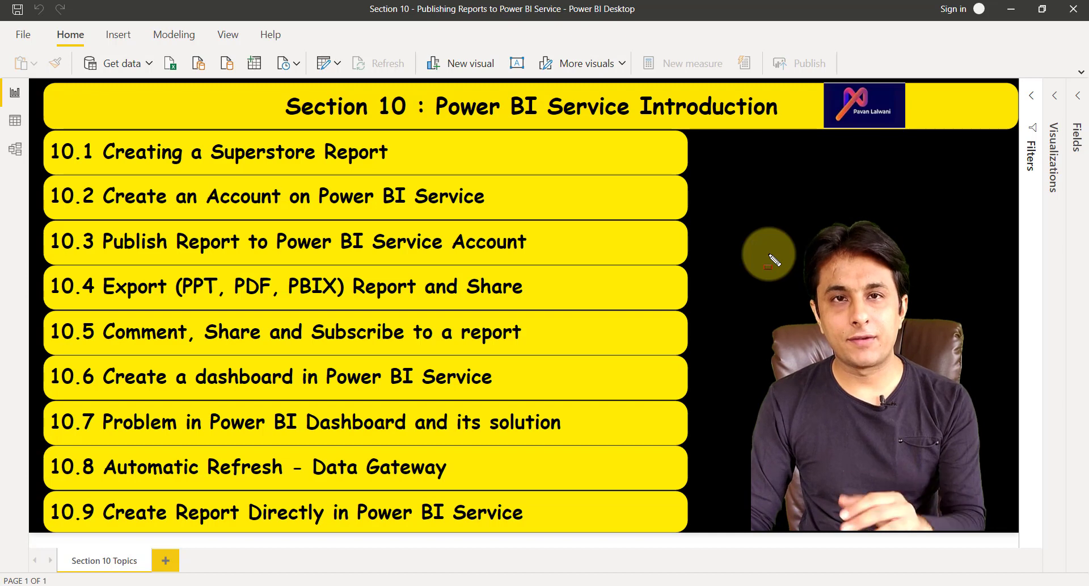
# - Switch from the section topics page to the finished Section 10 - Reference report
pyautogui.click(101, 131)
pyautogui.moveTo(352, 167); pyautogui.dragTo(389, 165)
pyautogui.click(190, 519)
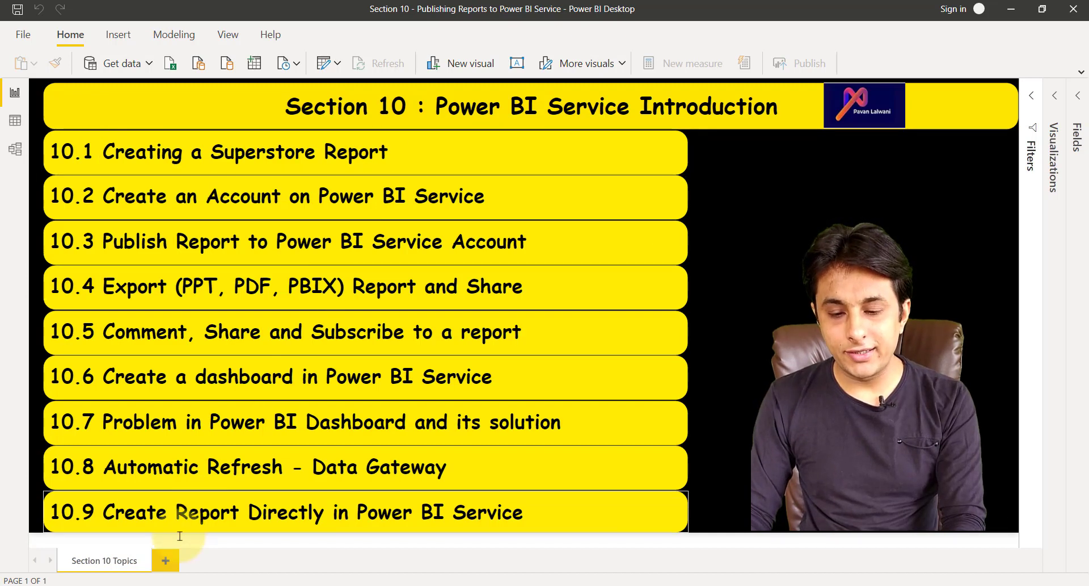
pyautogui.moveTo(190, 584)
pyautogui.click(213, 528)
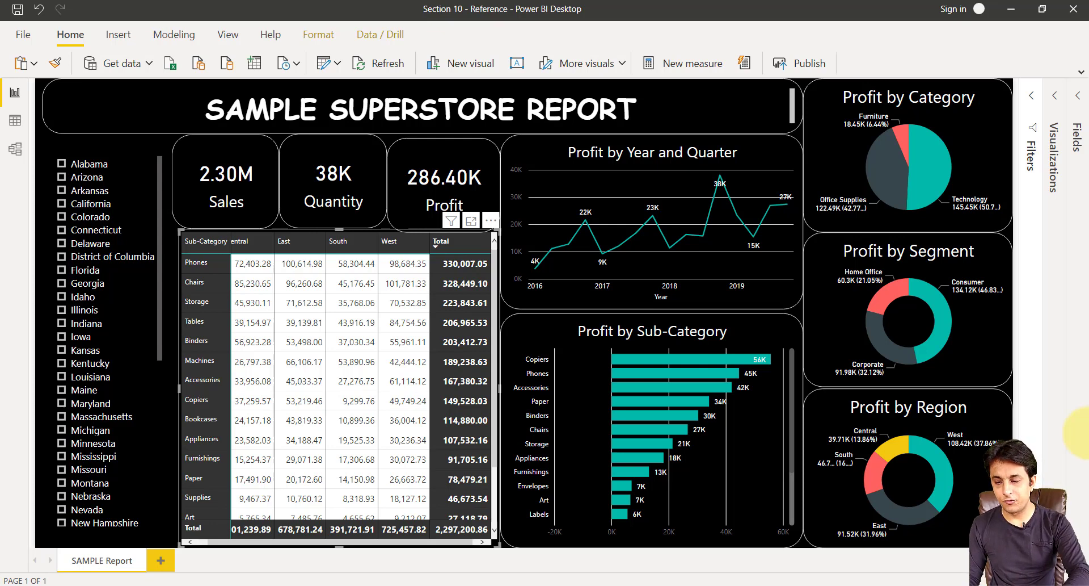
# - Examine the Sample Superstore report's layout: pie and donut charts, profit charts, sub-category matrix, state slicer, cards and title
pyautogui.moveTo(816, 97)
pyautogui.mouseDown()
pyautogui.moveTo(920, 263)
pyautogui.moveTo(994, 535)
pyautogui.mouseUp()
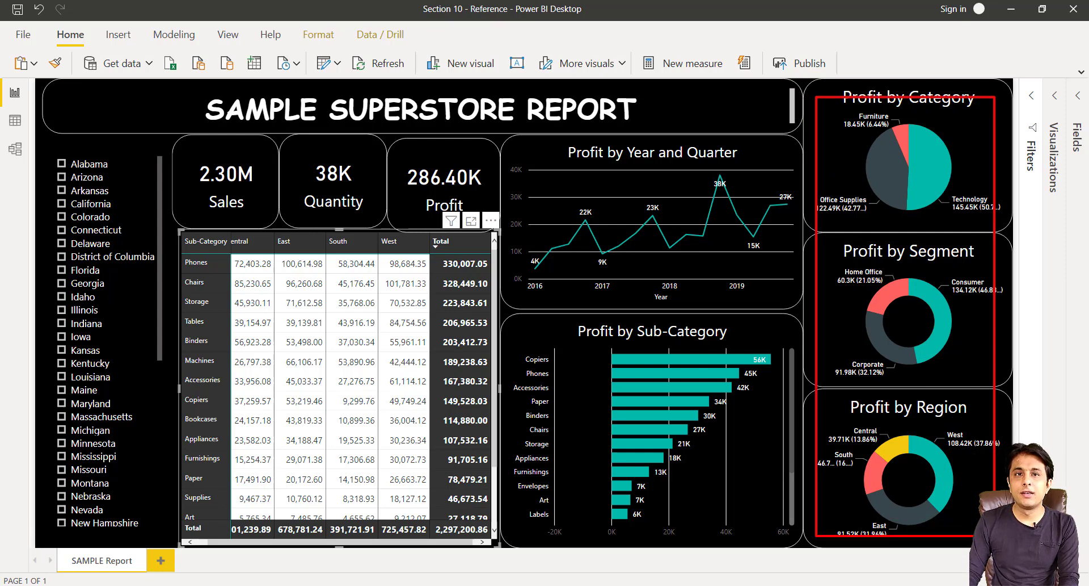
pyautogui.click(831, 84)
pyautogui.moveTo(954, 207); pyautogui.dragTo(960, 210)
pyautogui.moveTo(835, 234); pyautogui.dragTo(985, 386)
pyautogui.moveTo(834, 397); pyautogui.dragTo(973, 526)
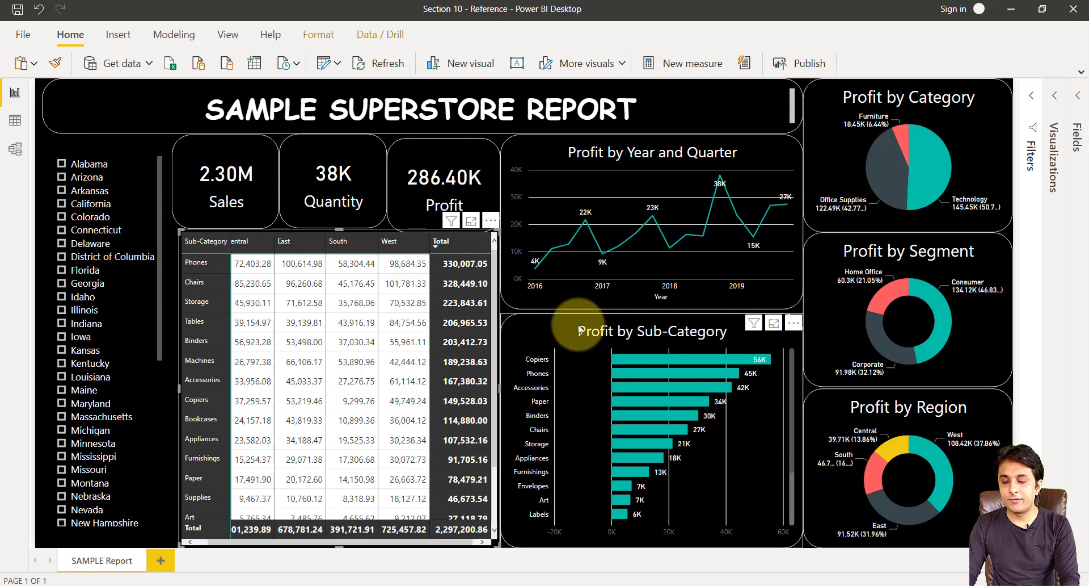
pyautogui.moveTo(567, 320); pyautogui.dragTo(742, 352)
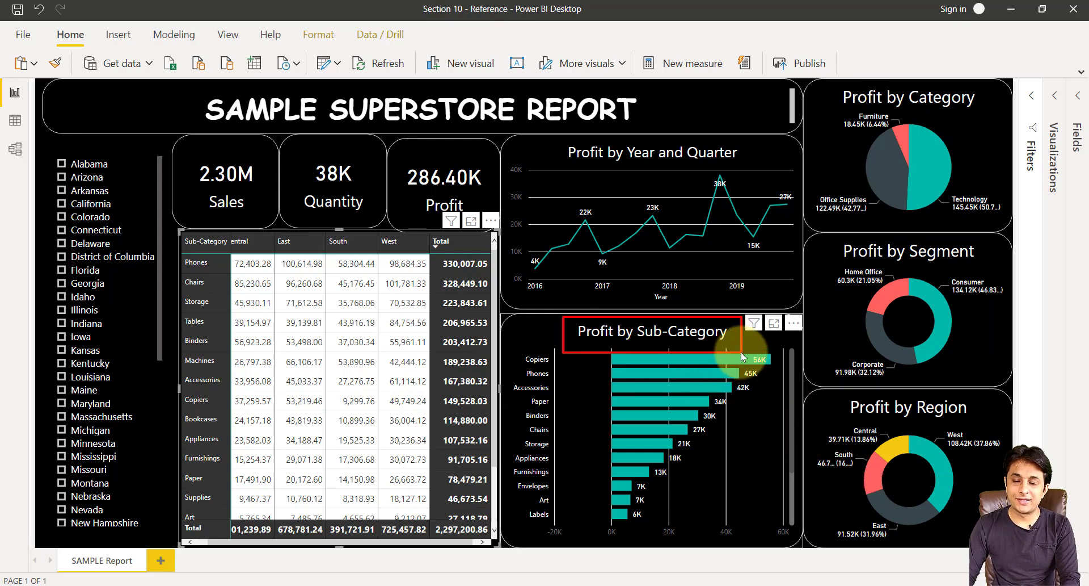
pyautogui.click(556, 138)
pyautogui.moveTo(752, 181); pyautogui.dragTo(762, 172)
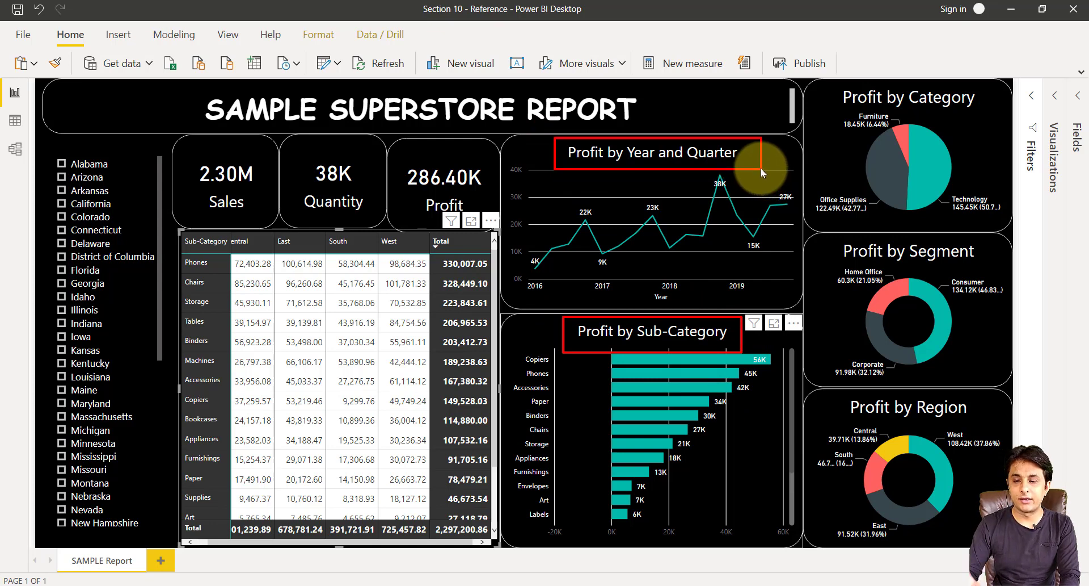
pyautogui.click(177, 236)
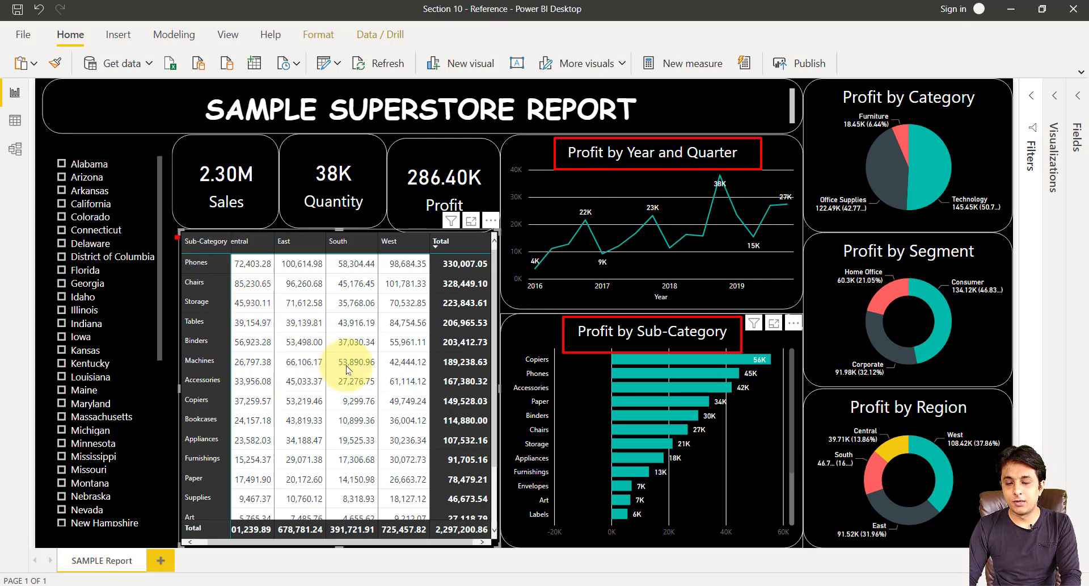
pyautogui.moveTo(474, 504)
pyautogui.mouseDown()
pyautogui.moveTo(486, 539)
pyautogui.moveTo(497, 538)
pyautogui.moveTo(490, 518)
pyautogui.mouseUp()
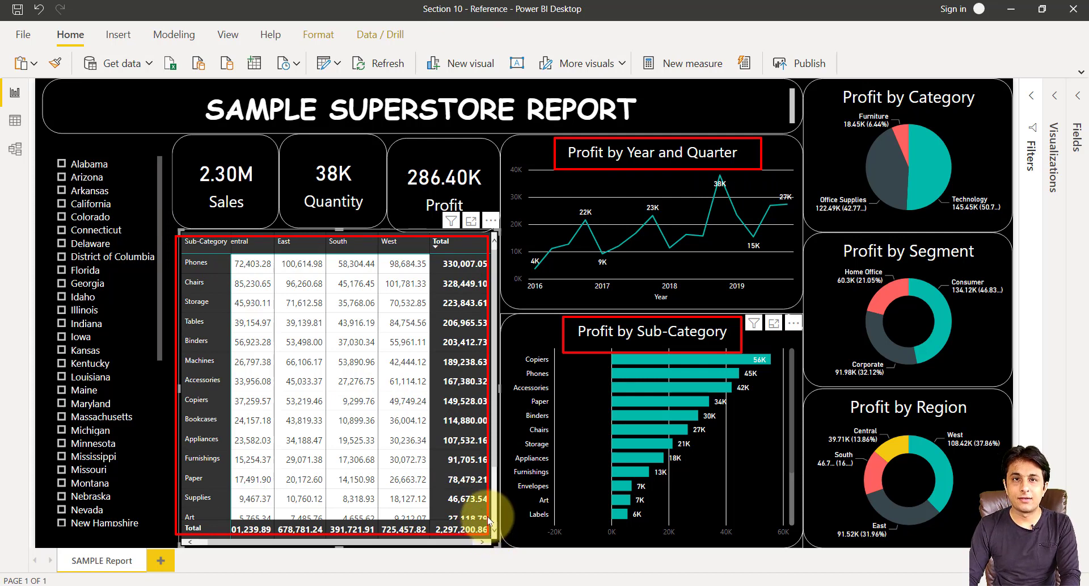
pyautogui.click(39, 154)
pyautogui.moveTo(159, 411); pyautogui.dragTo(161, 532)
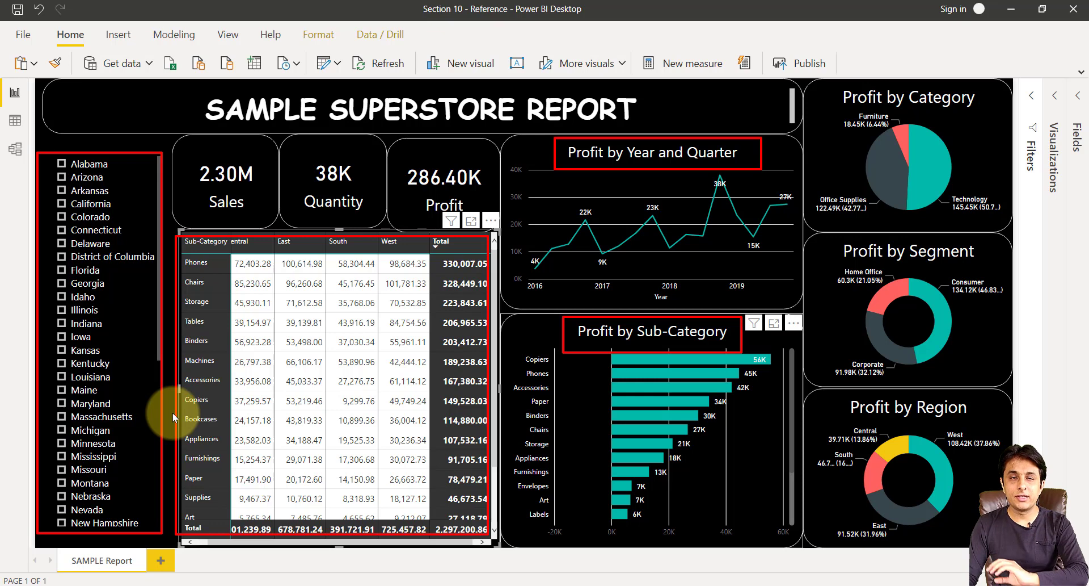
pyautogui.moveTo(195, 152)
pyautogui.mouseDown()
pyautogui.moveTo(340, 238)
pyautogui.moveTo(445, 227)
pyautogui.moveTo(484, 235)
pyautogui.mouseUp()
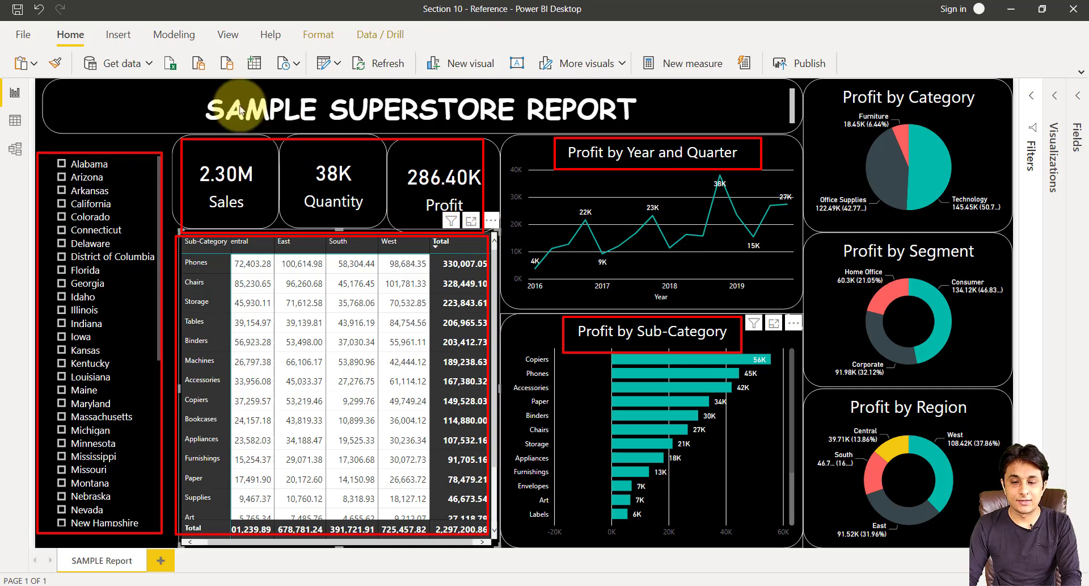
pyautogui.moveTo(200, 84)
pyautogui.mouseDown()
pyautogui.moveTo(492, 145)
pyautogui.moveTo(666, 133)
pyautogui.mouseUp()
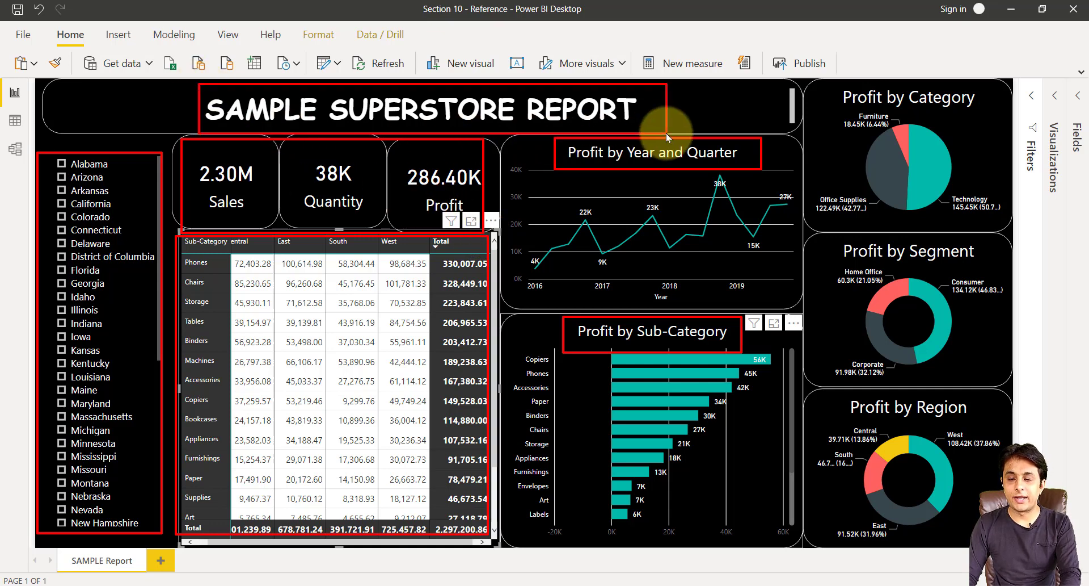
pyautogui.press('Escape')
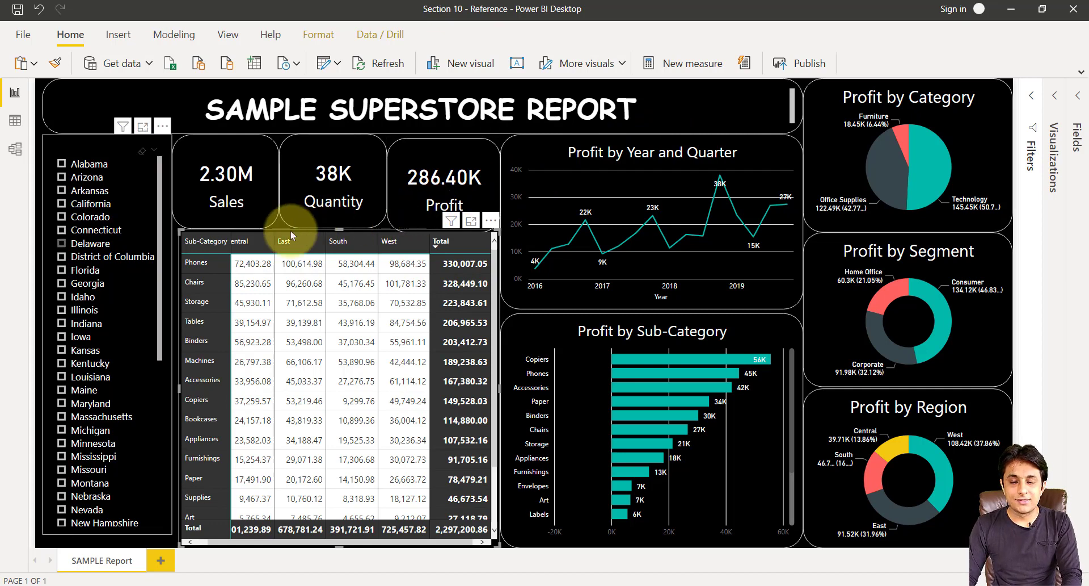
# - Test the report's interactive filtering with Florida, the Consumer segment and the Copiers bar, clearing each selection
pyautogui.click(62, 270)
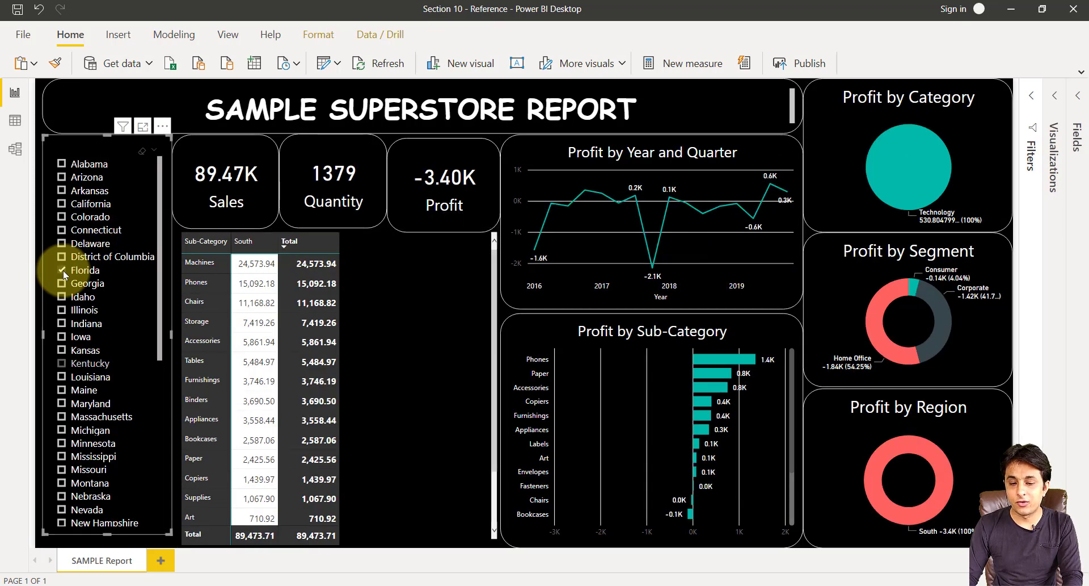
pyautogui.click(141, 151)
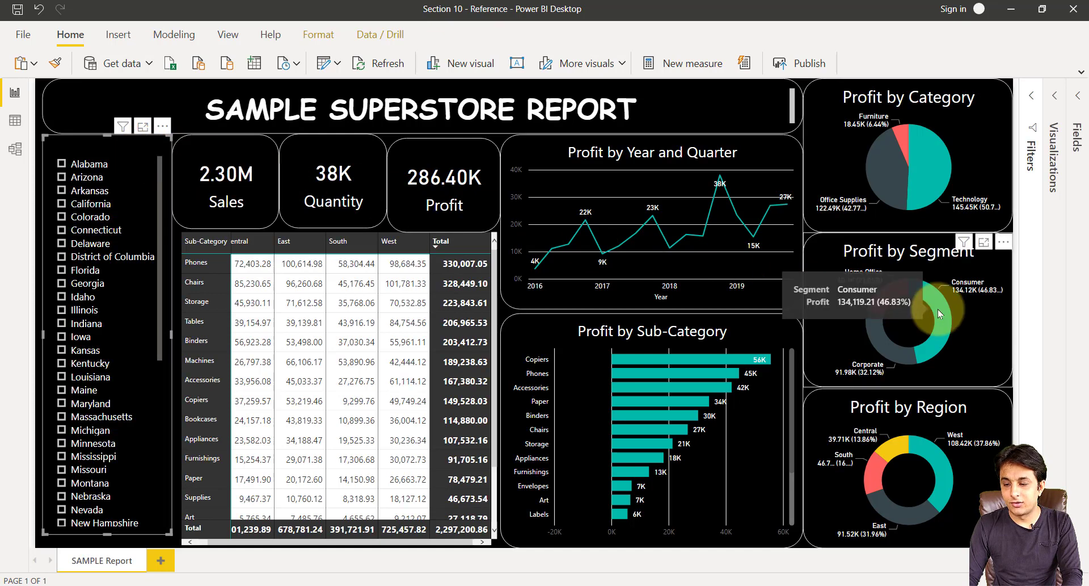
pyautogui.click(951, 290)
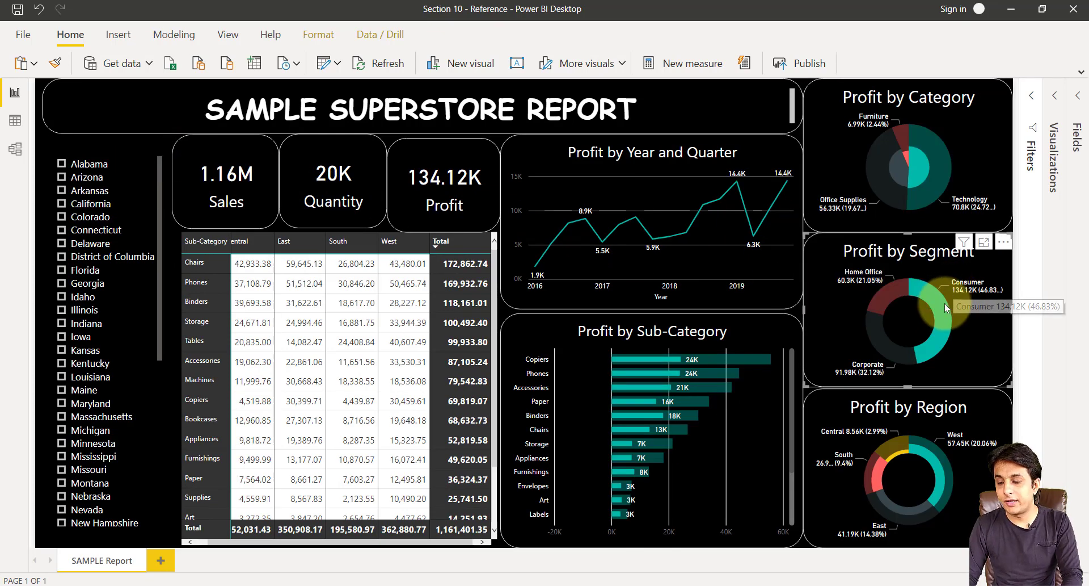
pyautogui.click(880, 325)
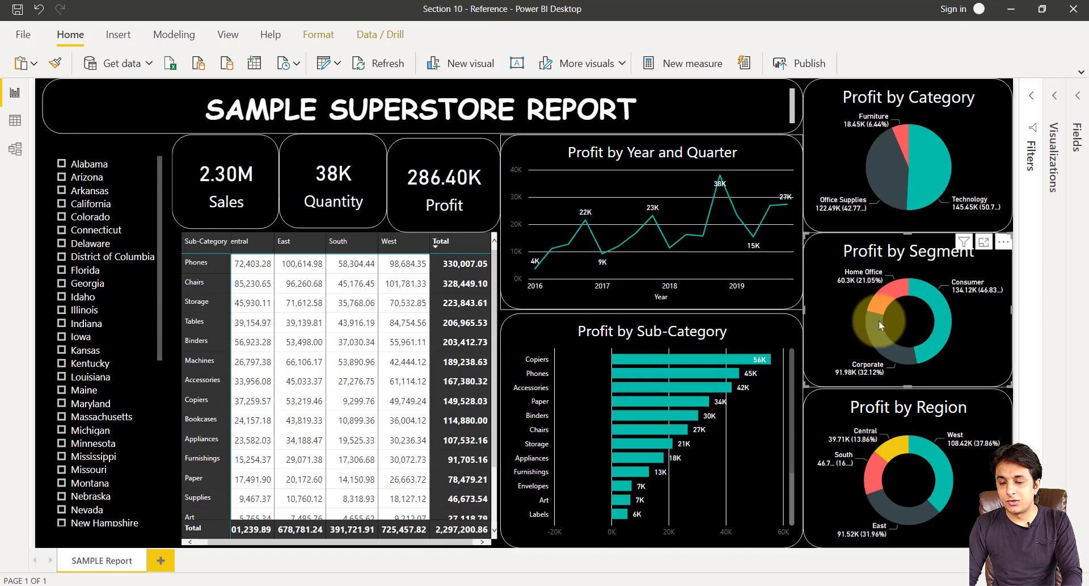
pyautogui.click(645, 359)
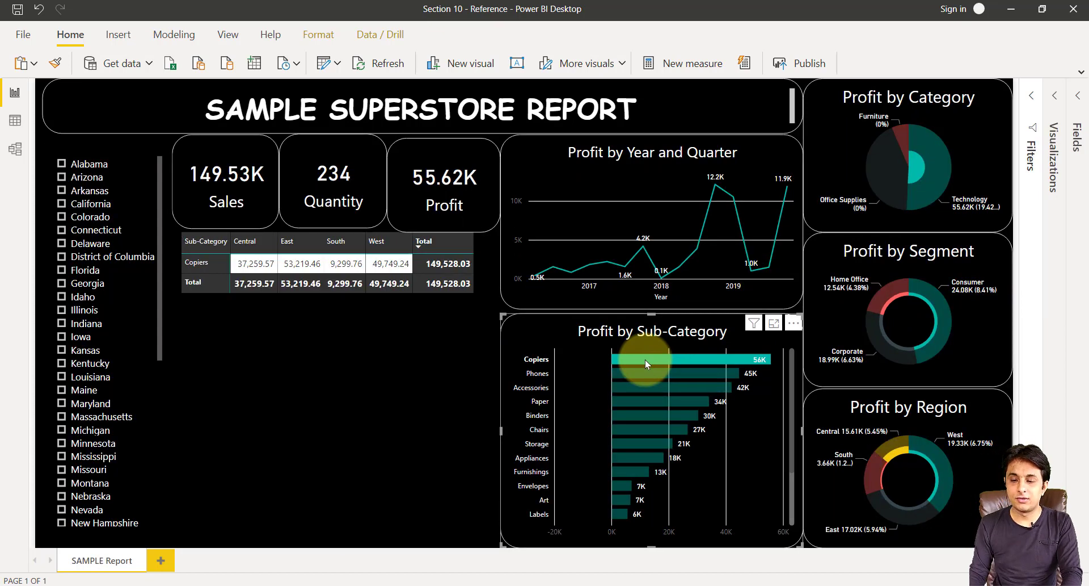
pyautogui.click(645, 359)
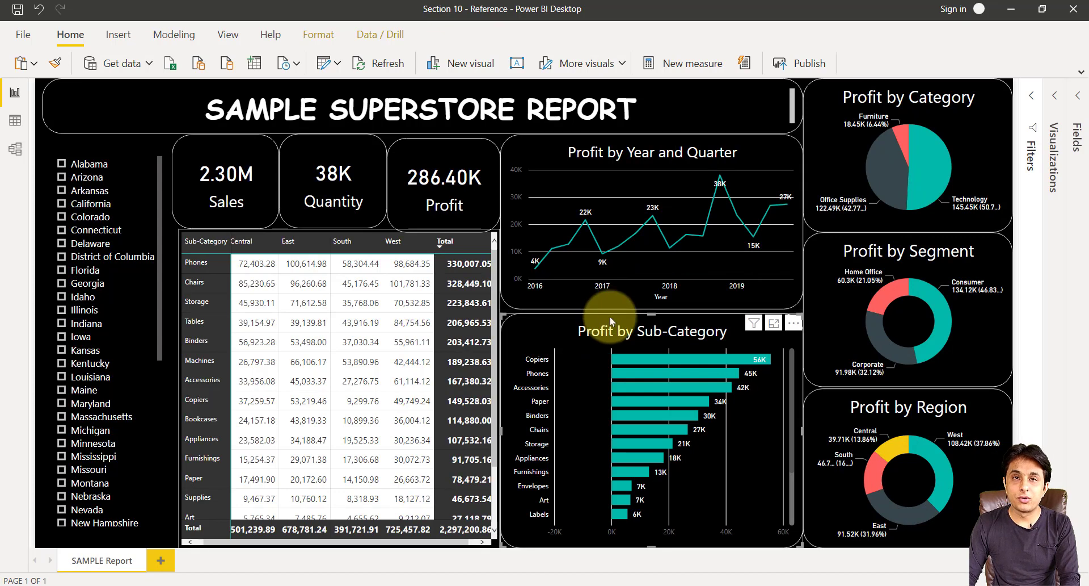
# - Return to the Section 10 - Publishing Reports to Power BI Service file and expand the ribbon and field list
pyautogui.moveTo(682, 242)
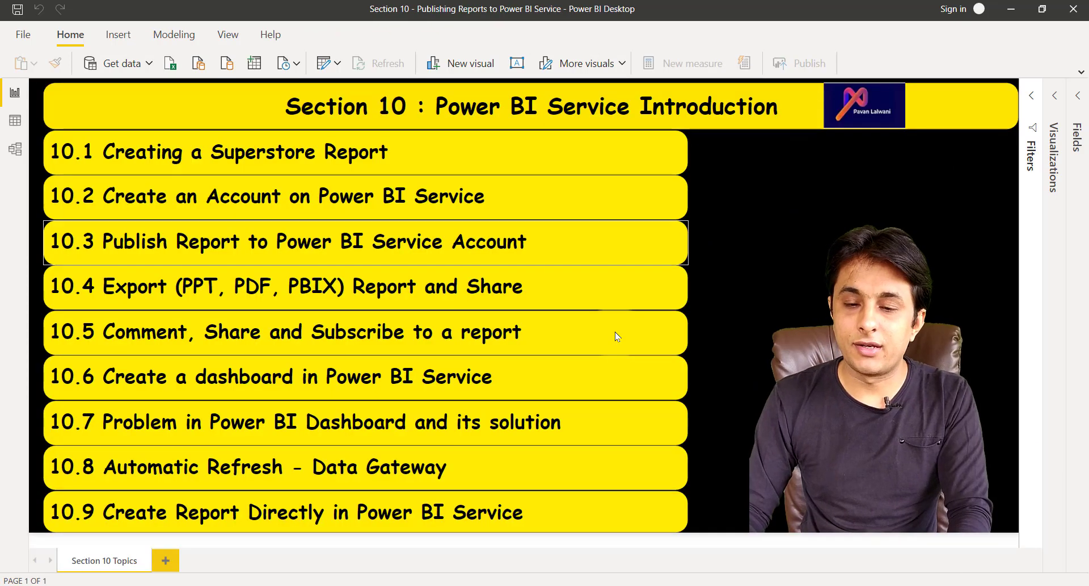
pyautogui.click(1081, 72)
pyautogui.click(1078, 133)
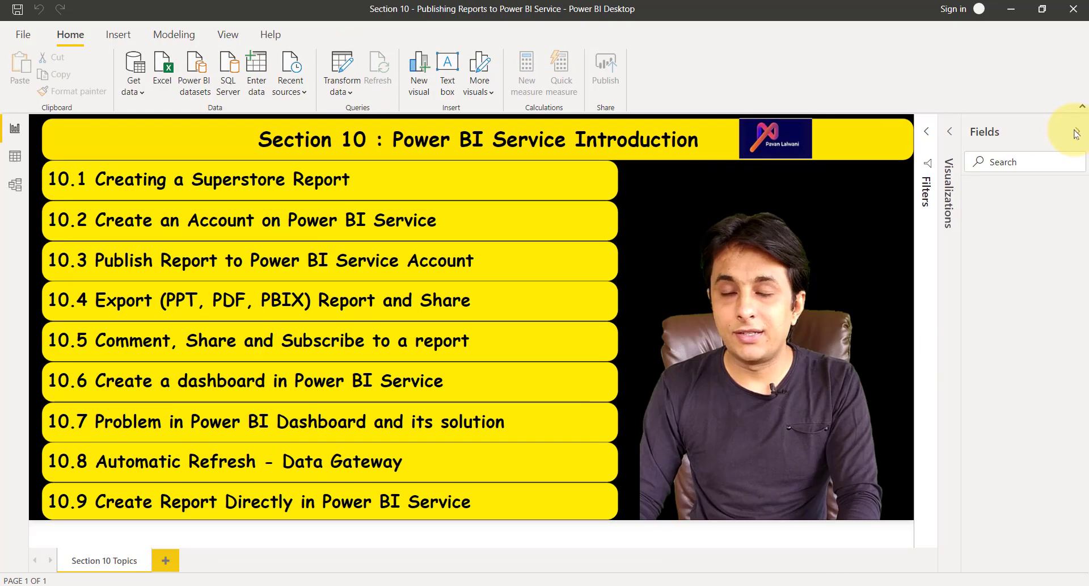
# - Load the Orders sheet from the Excel workbook 10.1 Sample SuperStore in the Resources folder of Power BI - A to Z
pyautogui.click(134, 84)
pyautogui.click(159, 140)
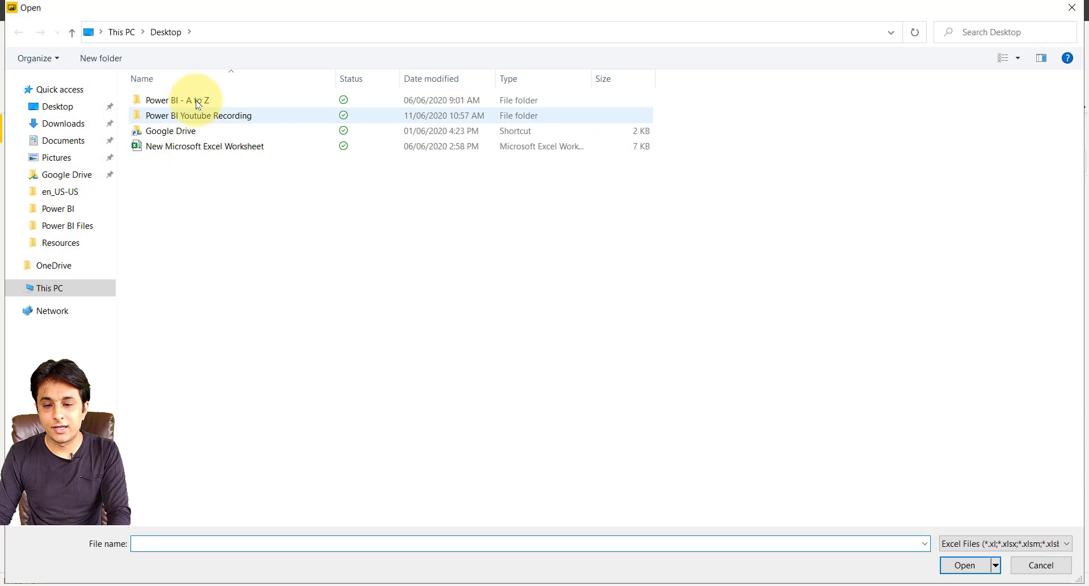
pyautogui.doubleClick(193, 101)
pyautogui.doubleClick(196, 115)
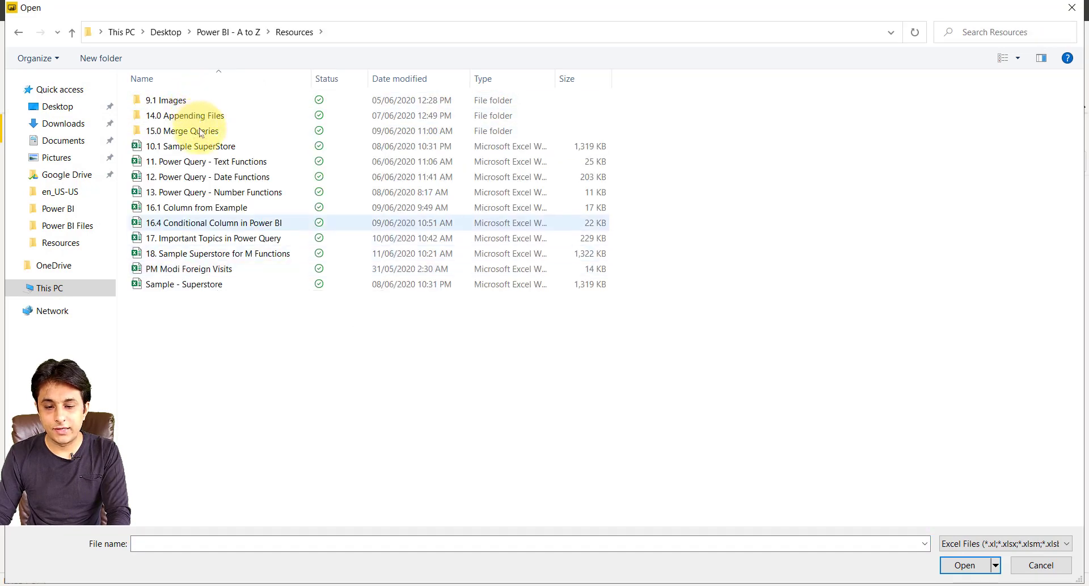
pyautogui.doubleClick(199, 146)
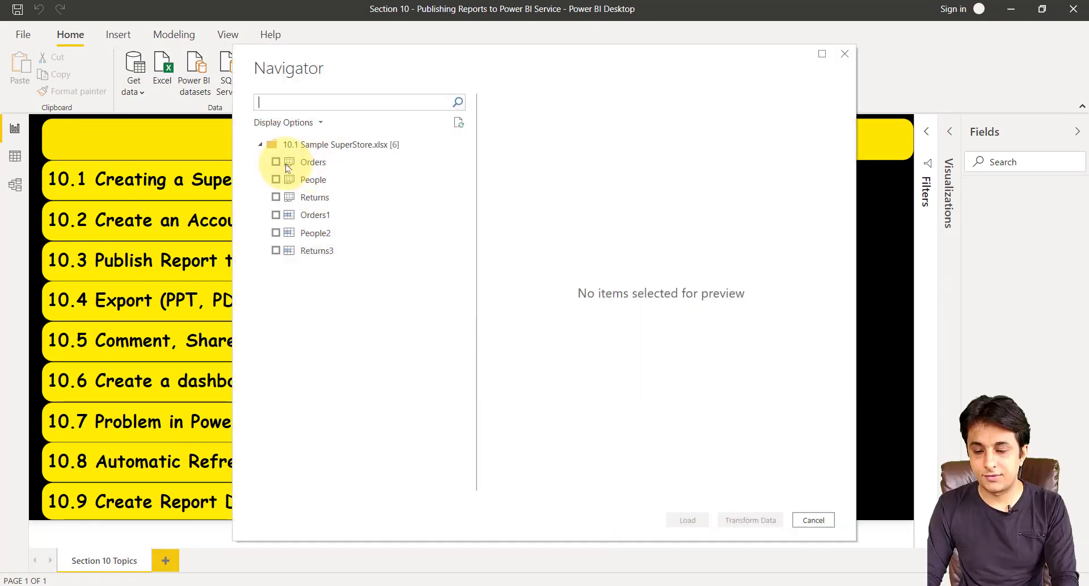
pyautogui.click(277, 163)
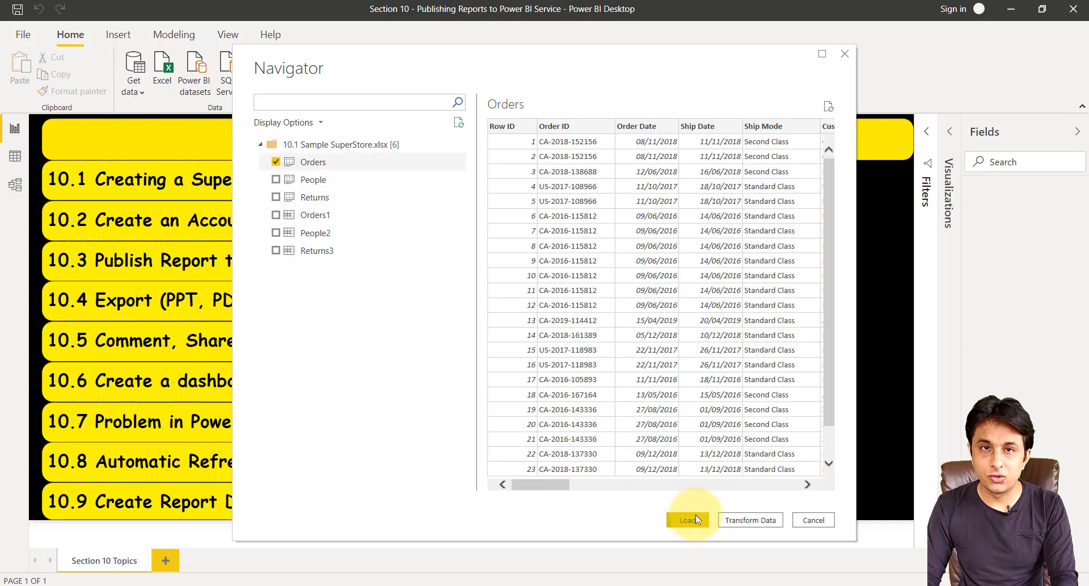
pyautogui.click(696, 518)
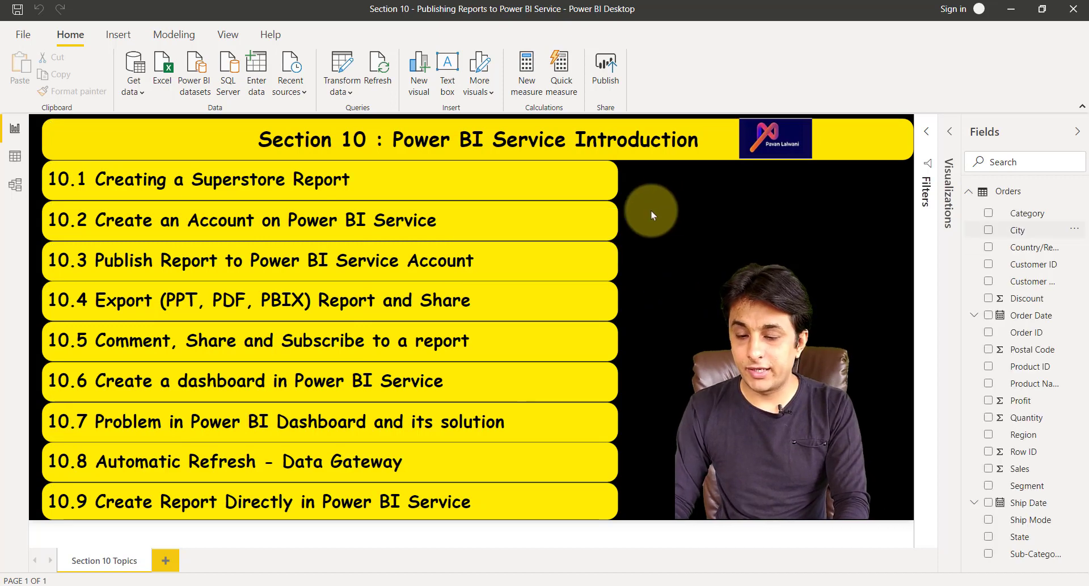
# - Add a new report page and give it a black page background with 10% transparency
pyautogui.click(166, 560)
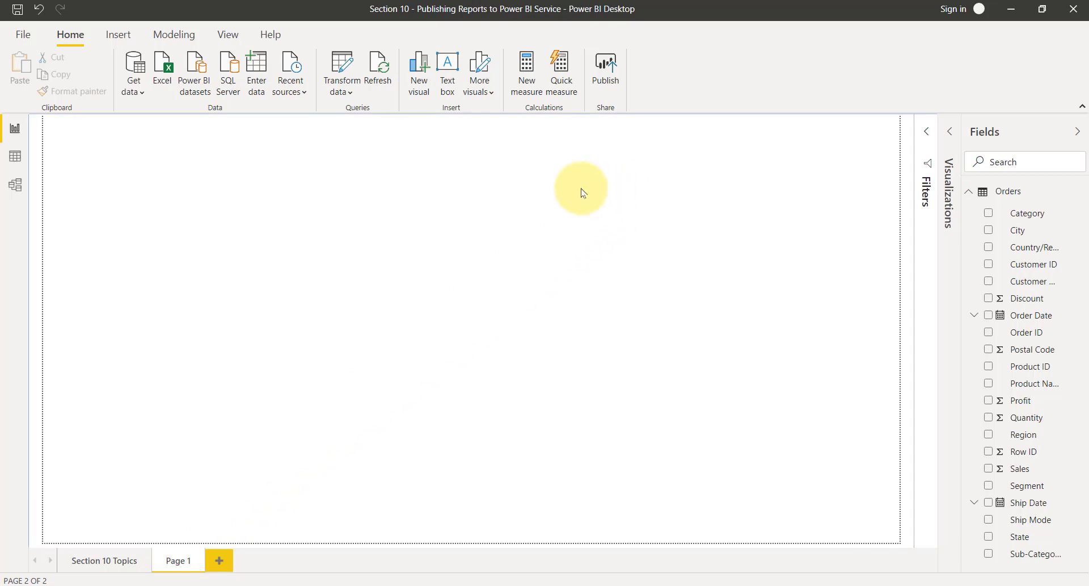
pyautogui.click(950, 131)
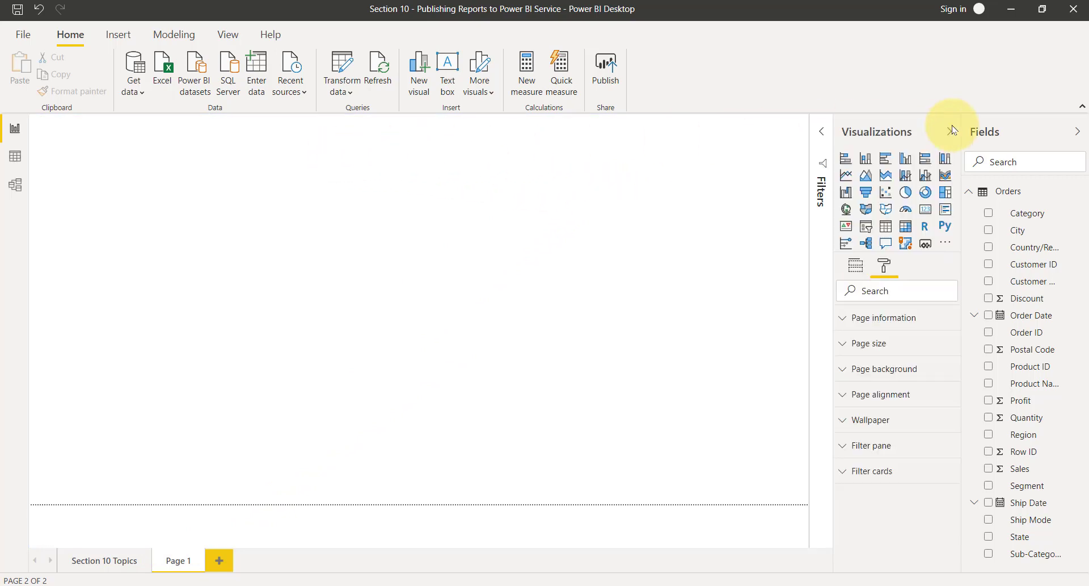
pyautogui.click(882, 370)
pyautogui.click(861, 411)
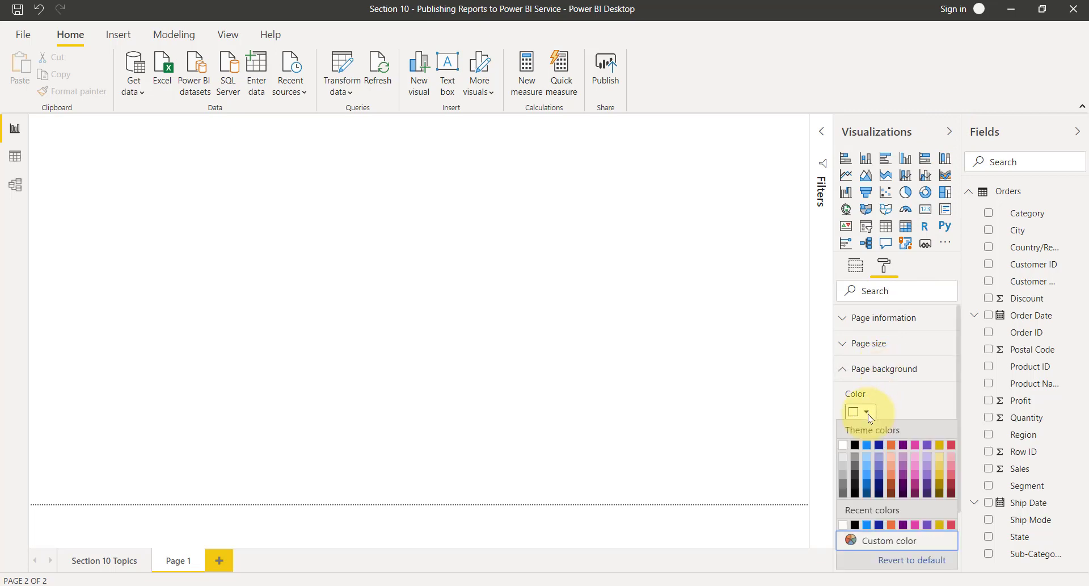
pyautogui.click(856, 444)
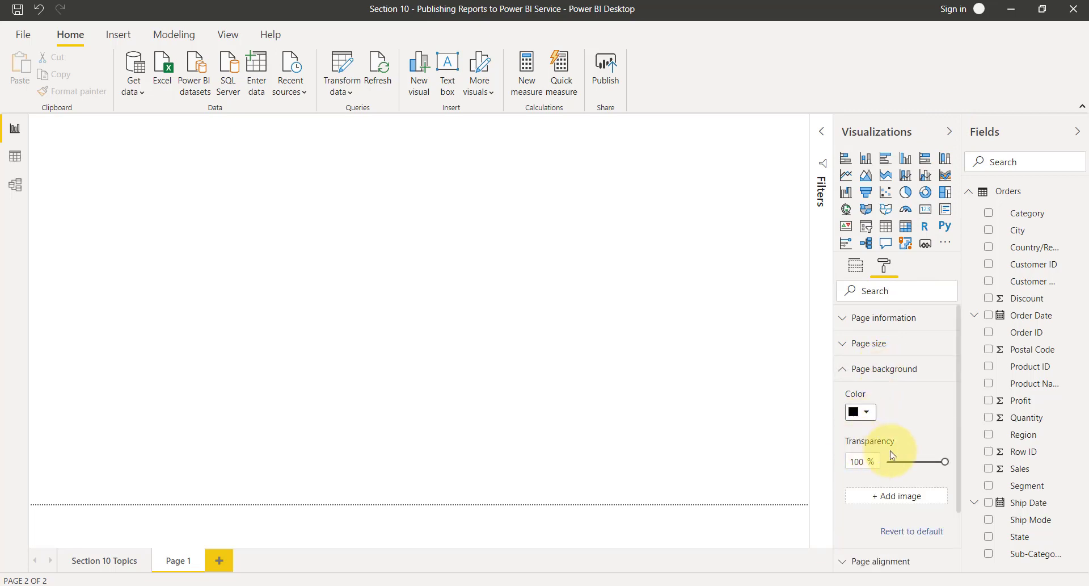
pyautogui.moveTo(944, 462); pyautogui.dragTo(895, 464)
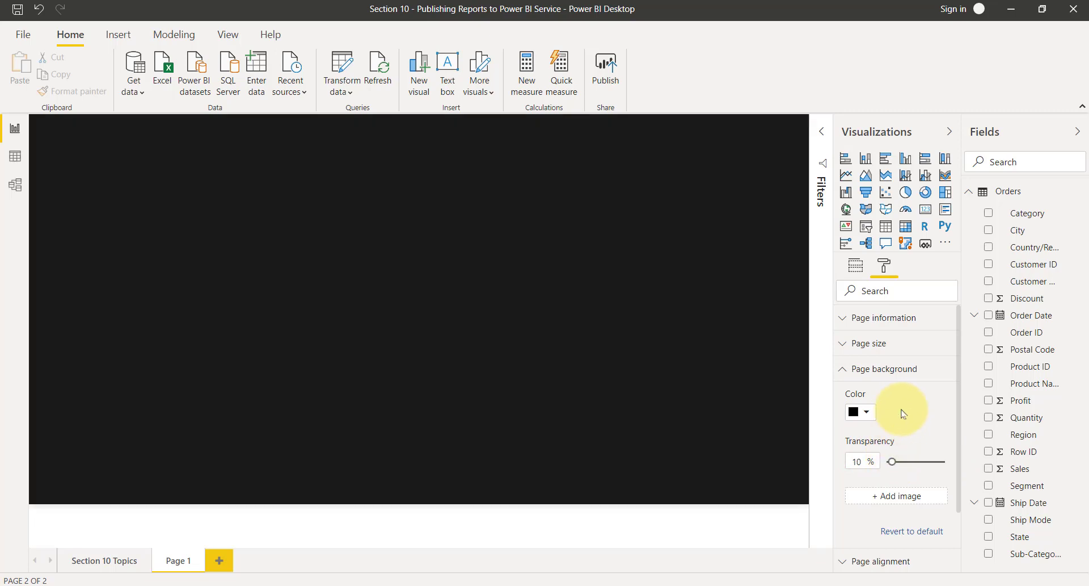
pyautogui.click(950, 131)
pyautogui.click(1077, 131)
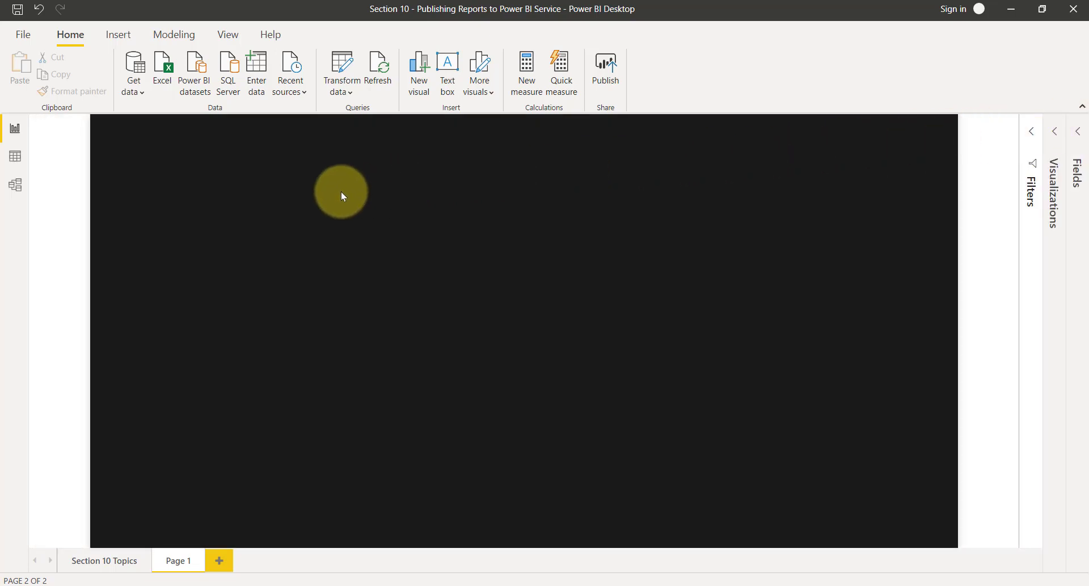
# - Insert a text box and stretch it into a wide, shallow banner along the top of the new page
pyautogui.click(117, 34)
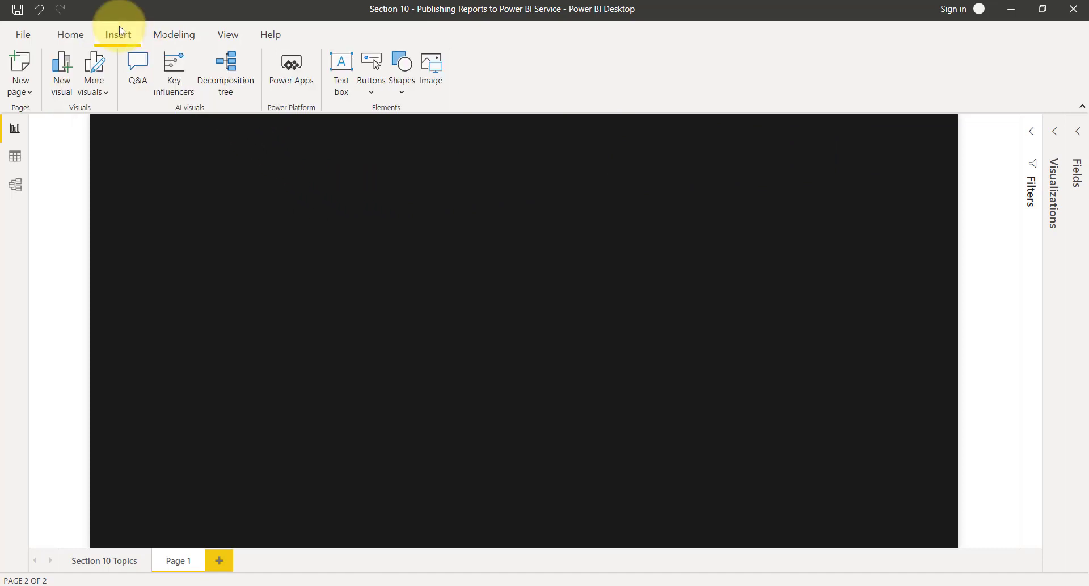
pyautogui.click(341, 72)
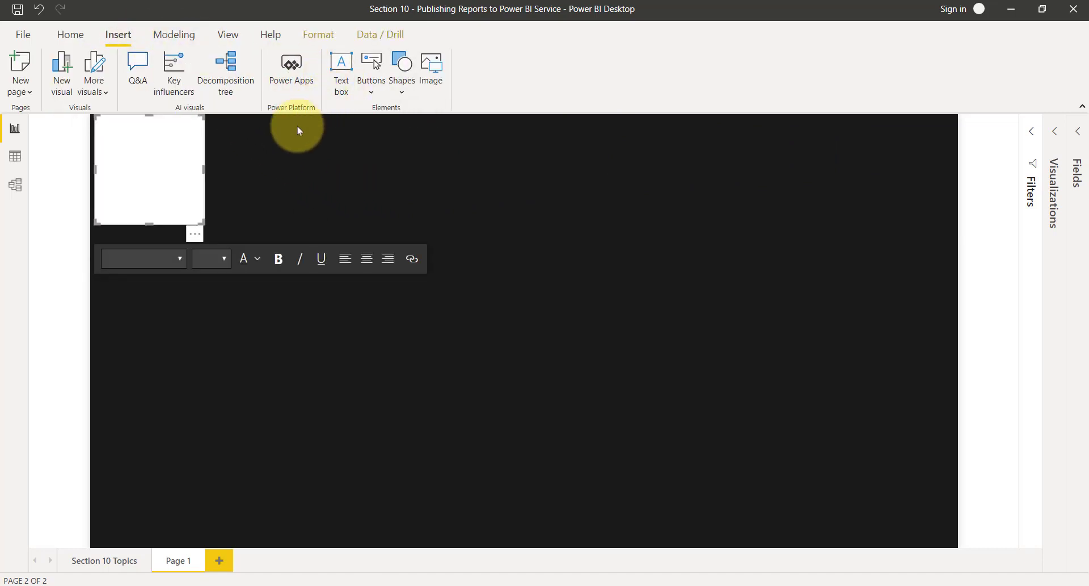
pyautogui.moveTo(204, 224); pyautogui.dragTo(759, 162)
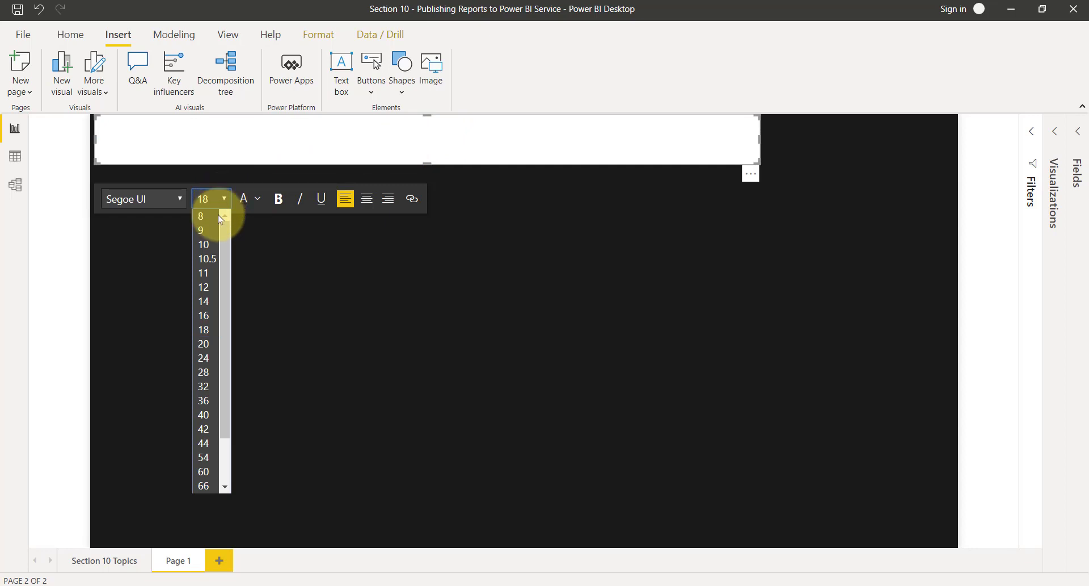
# - Set the banner text box's font size to 32 and choose its font colour
pyautogui.click(204, 386)
pyautogui.click(257, 198)
pyautogui.click(262, 235)
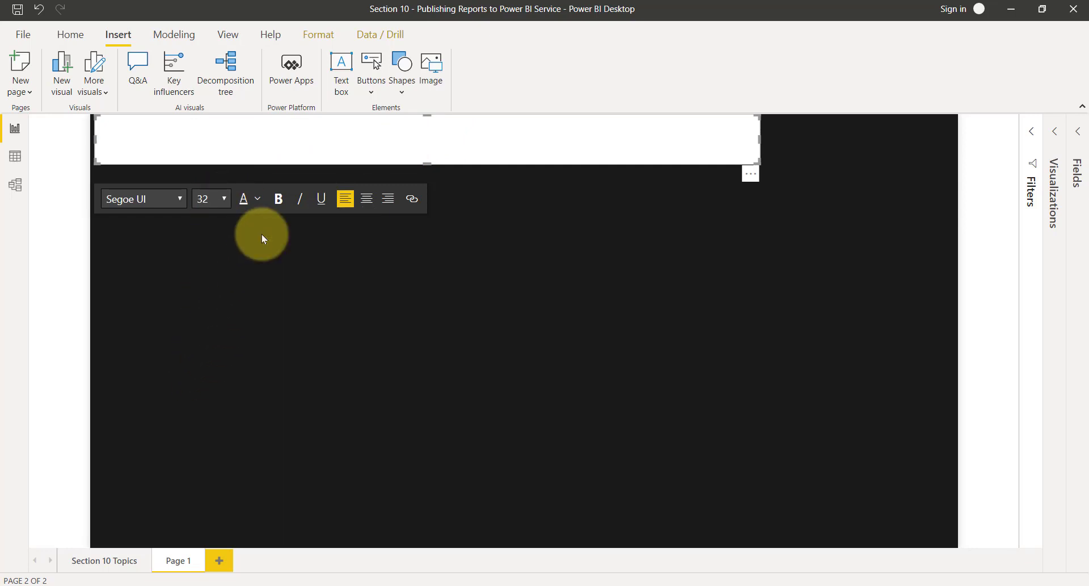
# - Format the banner text box's text as black, bold Comic Sans MS
pyautogui.click(260, 200)
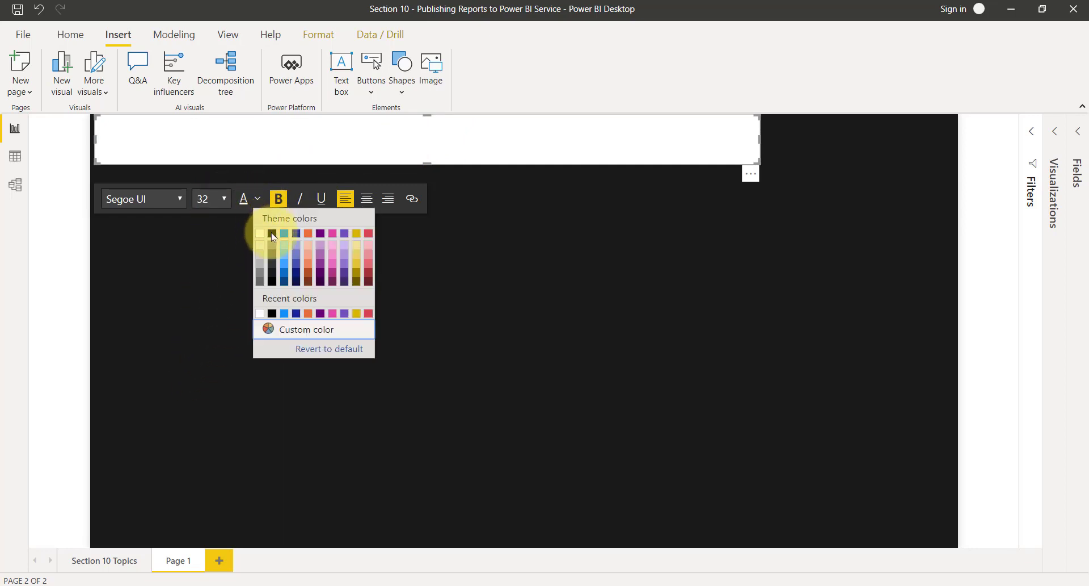
pyautogui.click(271, 233)
pyautogui.hotkey('alt', 'Down')
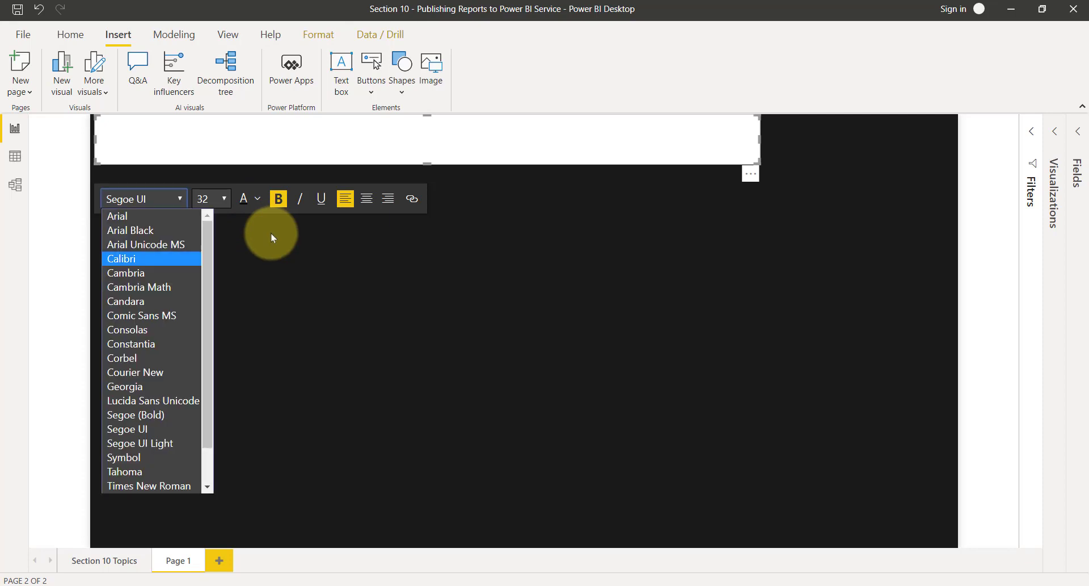
pyautogui.click(175, 314)
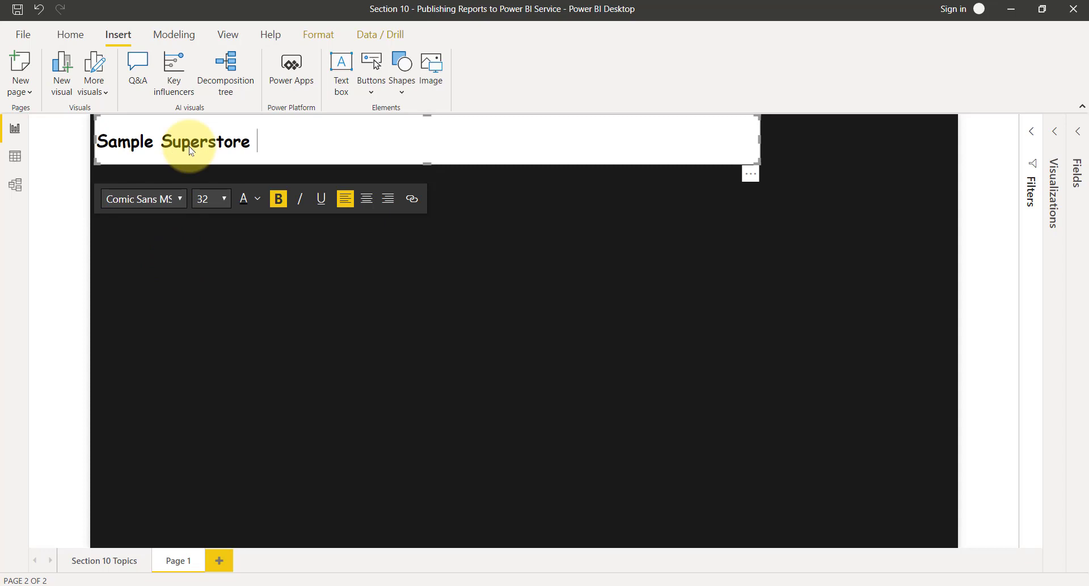
# - Enter "Sample Superstore Profit Report" in the banner text box, centre it and set its font size to 36
pyautogui.hotkey('ctrl', 'Left')
pyautogui.write('Profit')
pyautogui.click(367, 198)
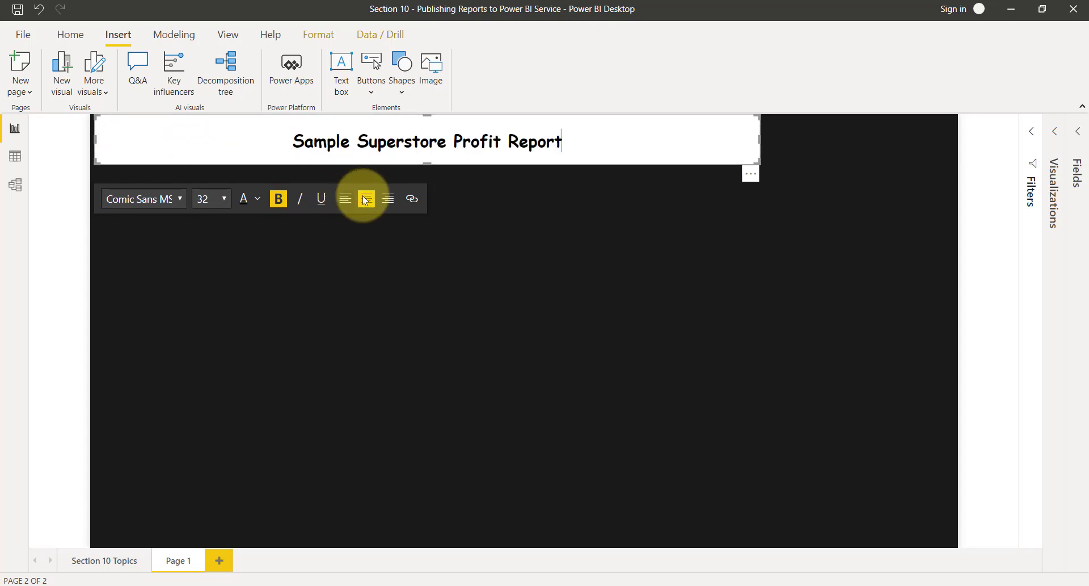
pyautogui.click(224, 198)
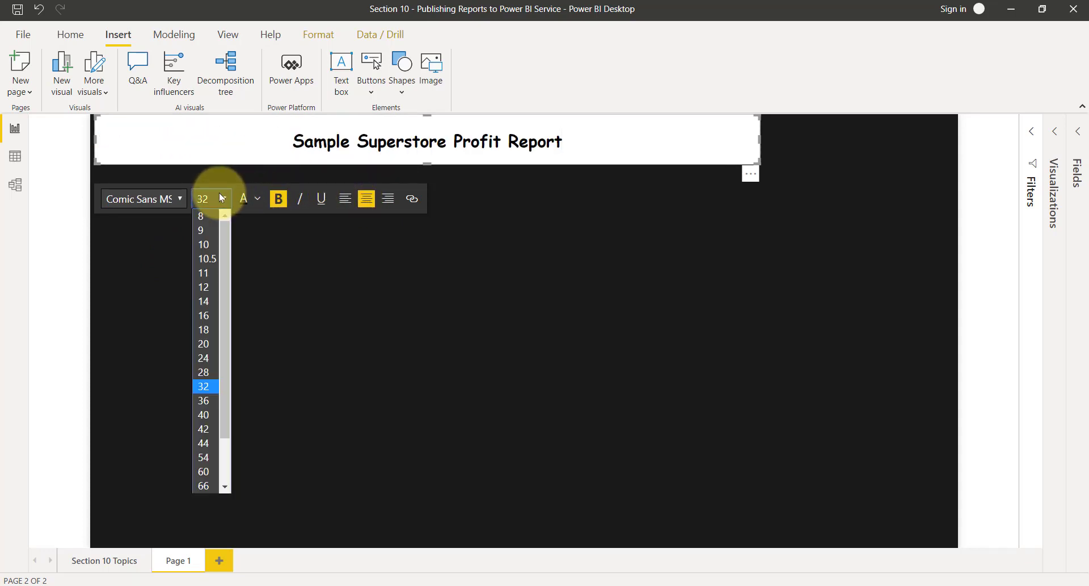
pyautogui.click(209, 401)
pyautogui.click(294, 345)
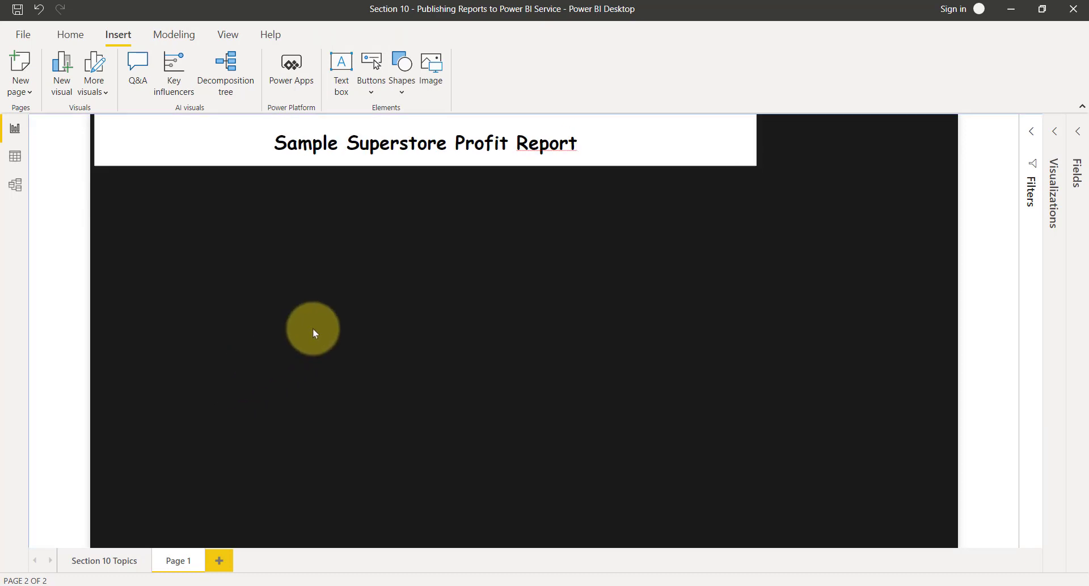
# - Change the font colour of the whole banner title to white
pyautogui.click(604, 144)
pyautogui.moveTo(603, 145); pyautogui.dragTo(271, 151)
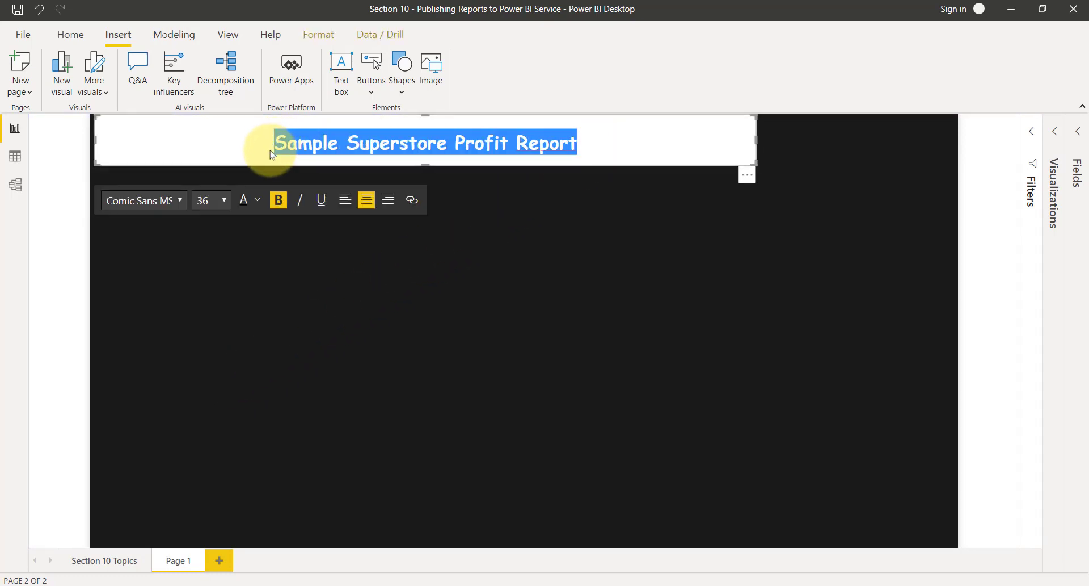
pyautogui.click(259, 199)
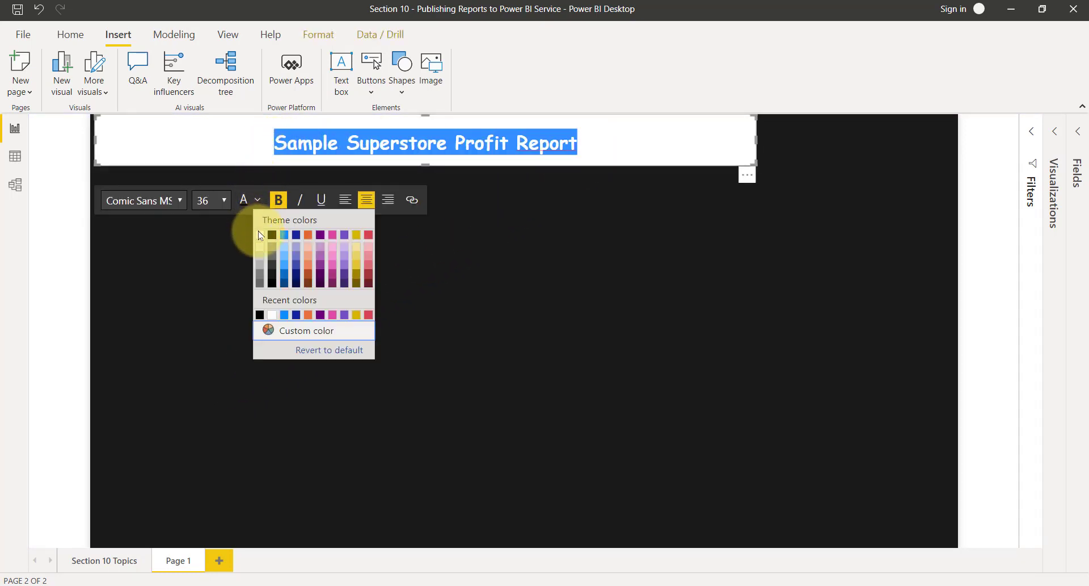
pyautogui.click(258, 229)
# - Turn off the banner text box's background and narrow the box very slightly
pyautogui.click(751, 172)
pyautogui.click(1048, 141)
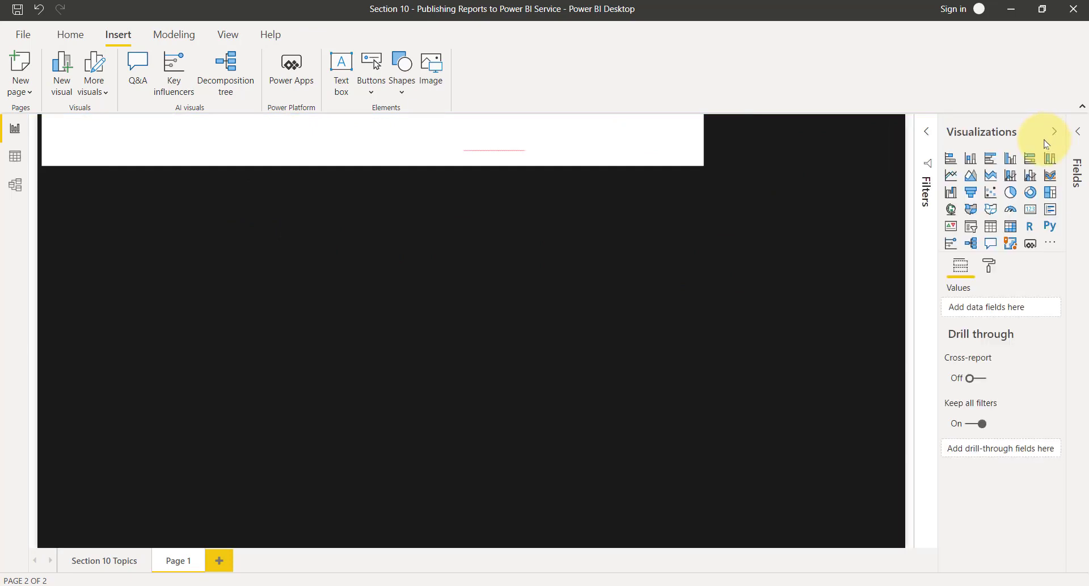
pyautogui.click(989, 264)
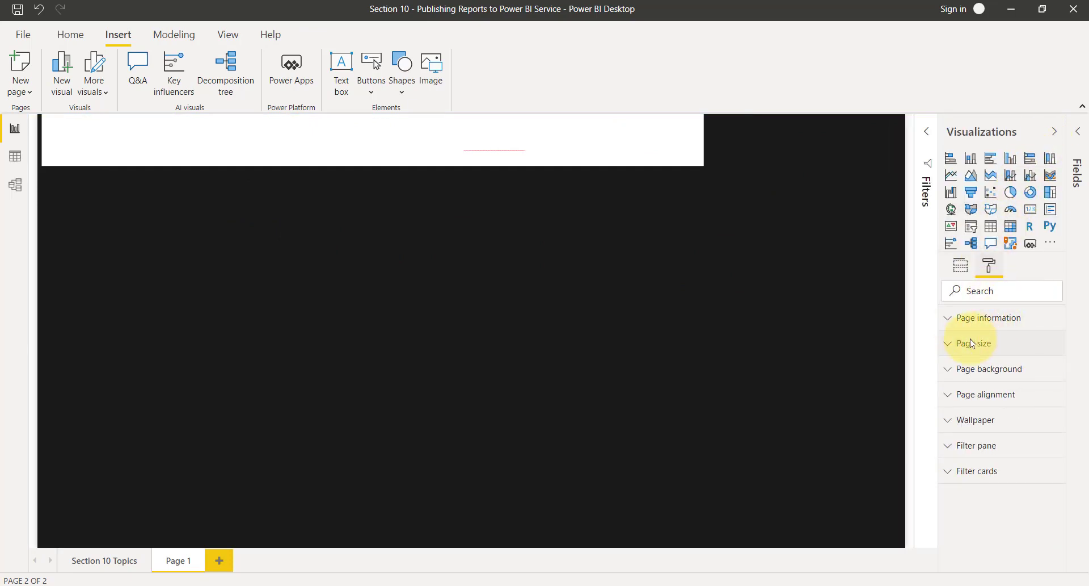
pyautogui.click(674, 151)
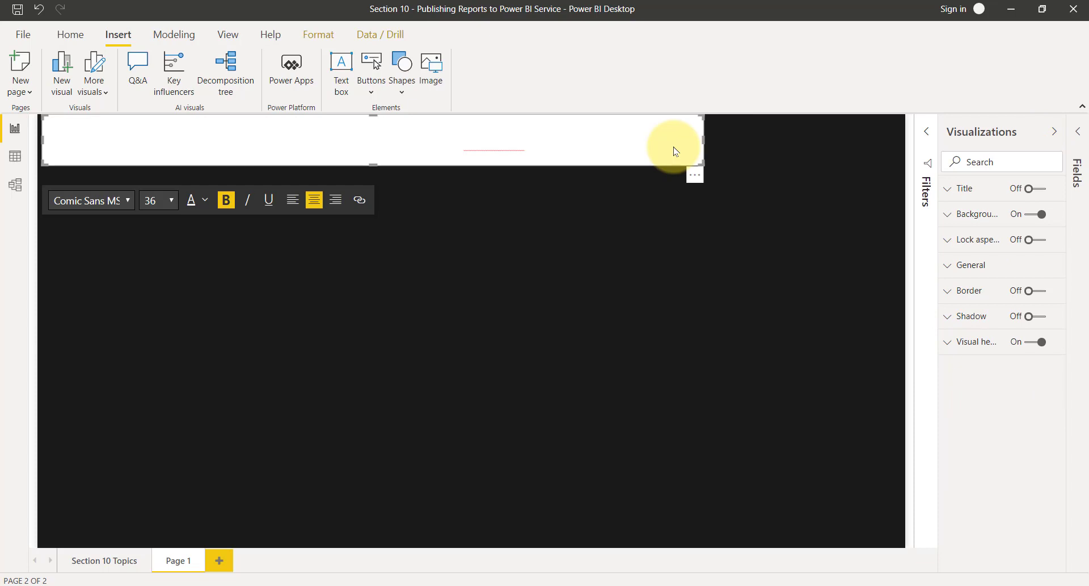
pyautogui.click(1037, 290)
pyautogui.click(1037, 291)
pyautogui.click(978, 216)
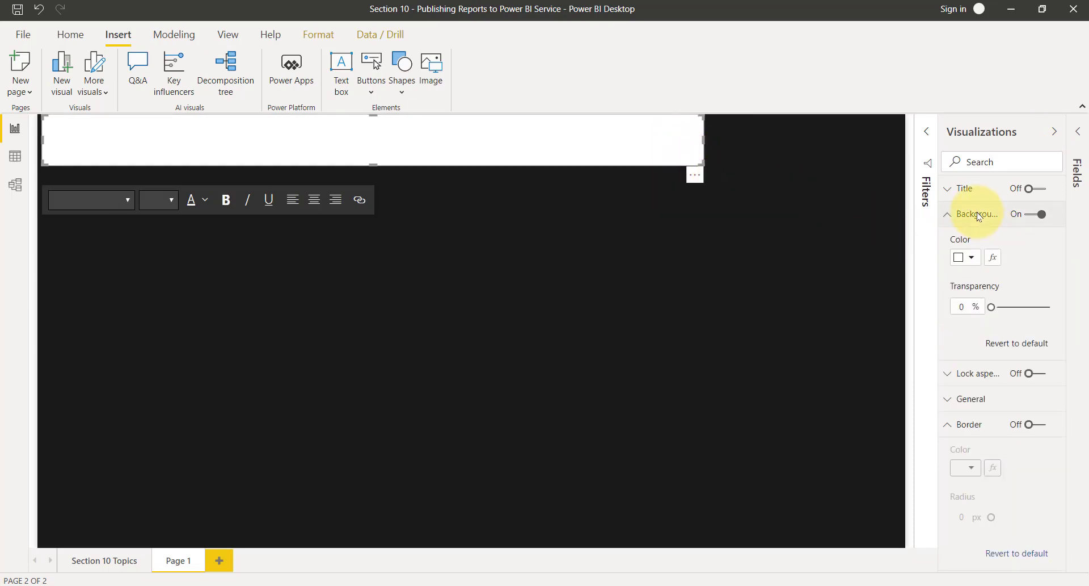
pyautogui.click(1034, 215)
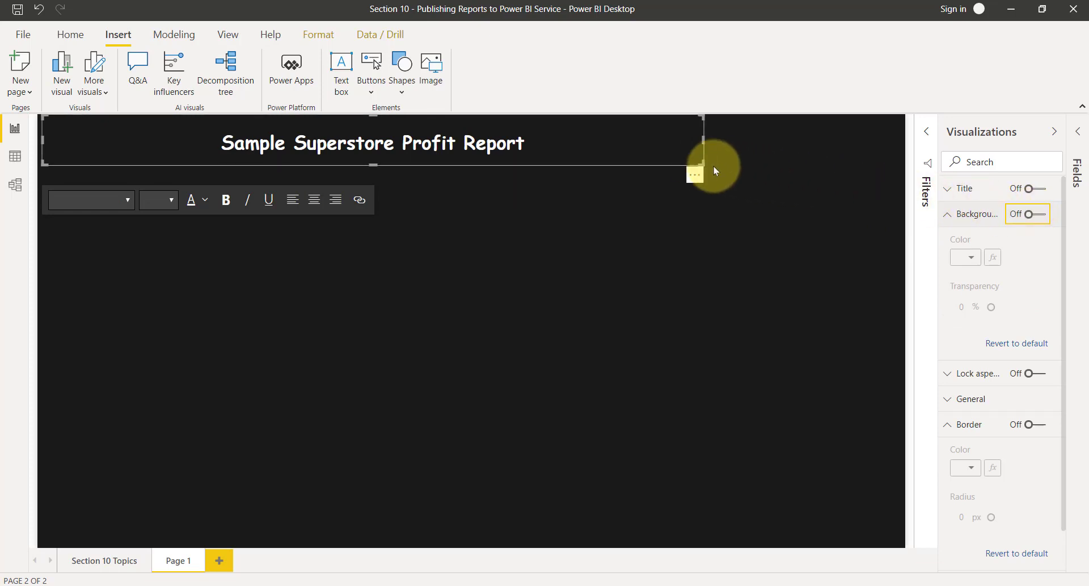
pyautogui.moveTo(703, 167); pyautogui.dragTo(697, 162)
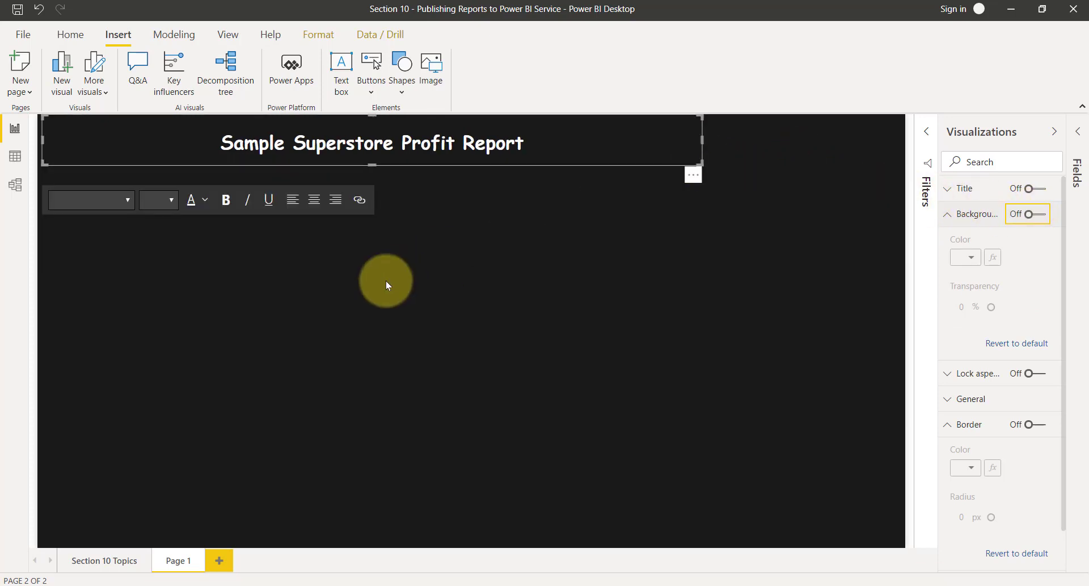
pyautogui.click(394, 275)
# - Give the banner text box a white border with rounded corners of about 27 px radius
pyautogui.click(580, 141)
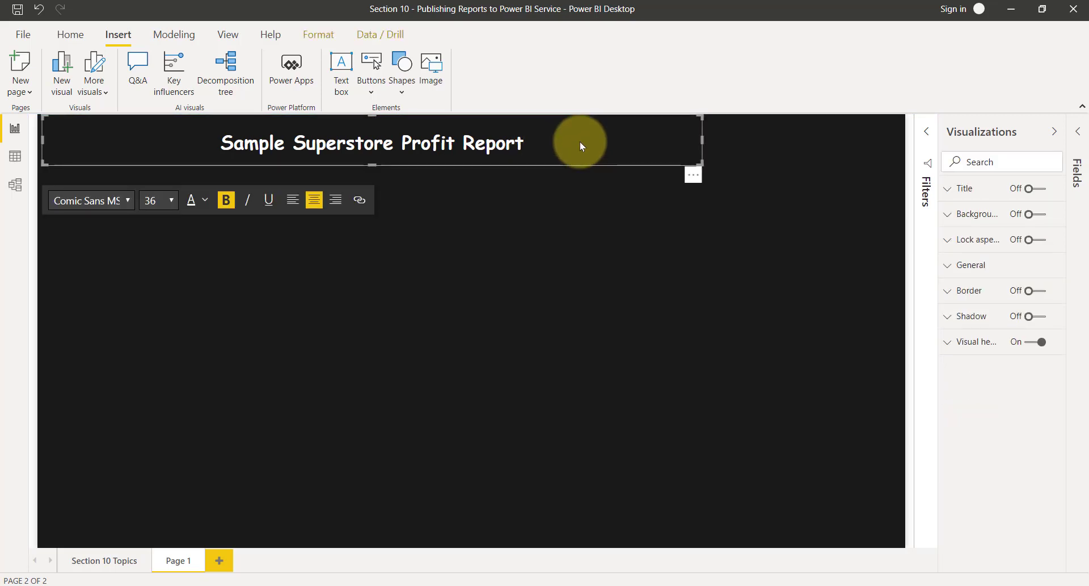
pyautogui.click(1028, 290)
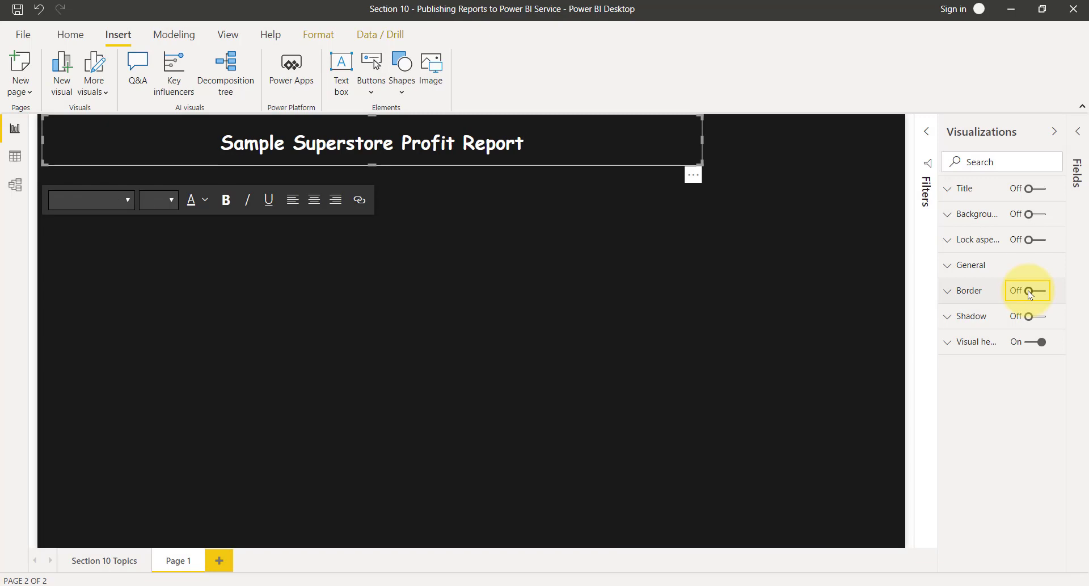
pyautogui.click(990, 293)
pyautogui.moveTo(992, 381); pyautogui.dragTo(1045, 384)
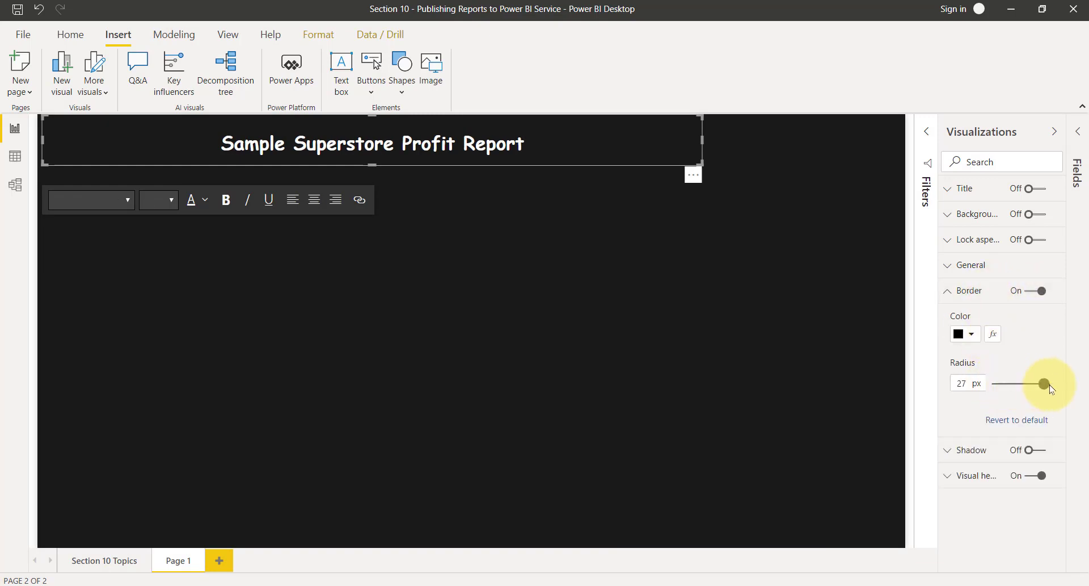
pyautogui.press('Escape')
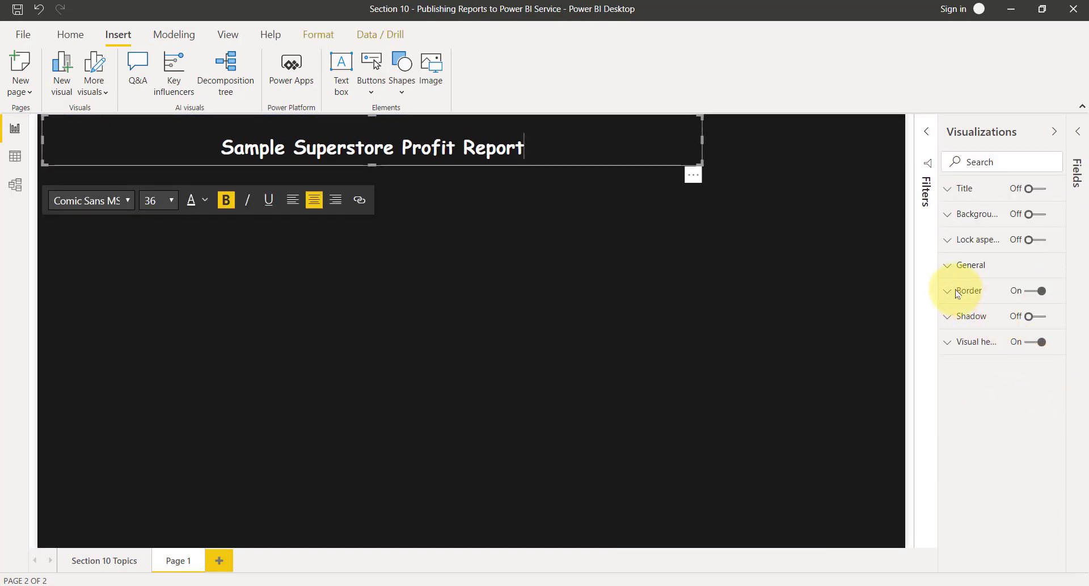
pyautogui.click(958, 292)
pyautogui.click(962, 334)
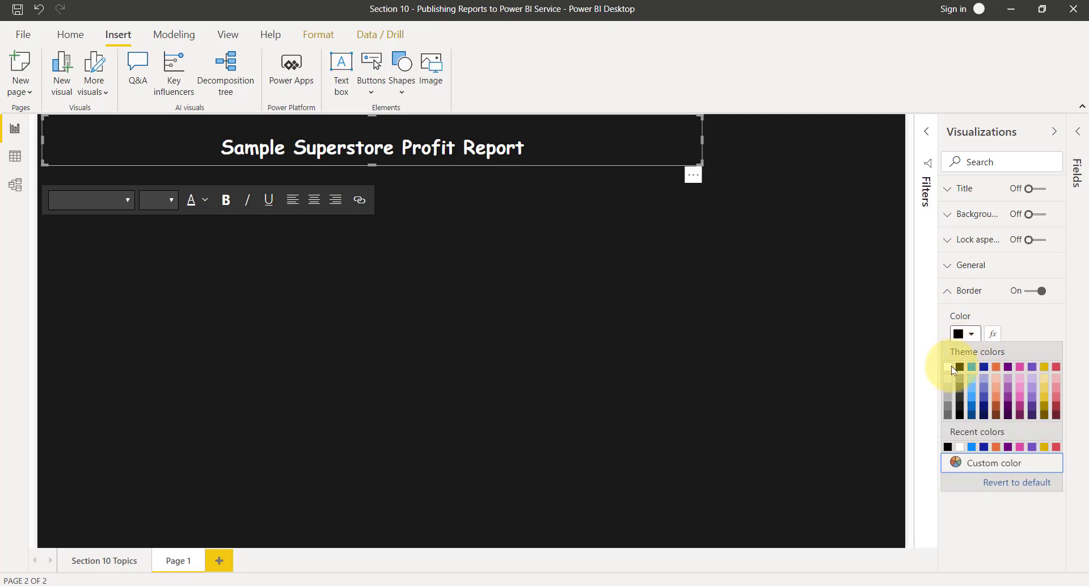
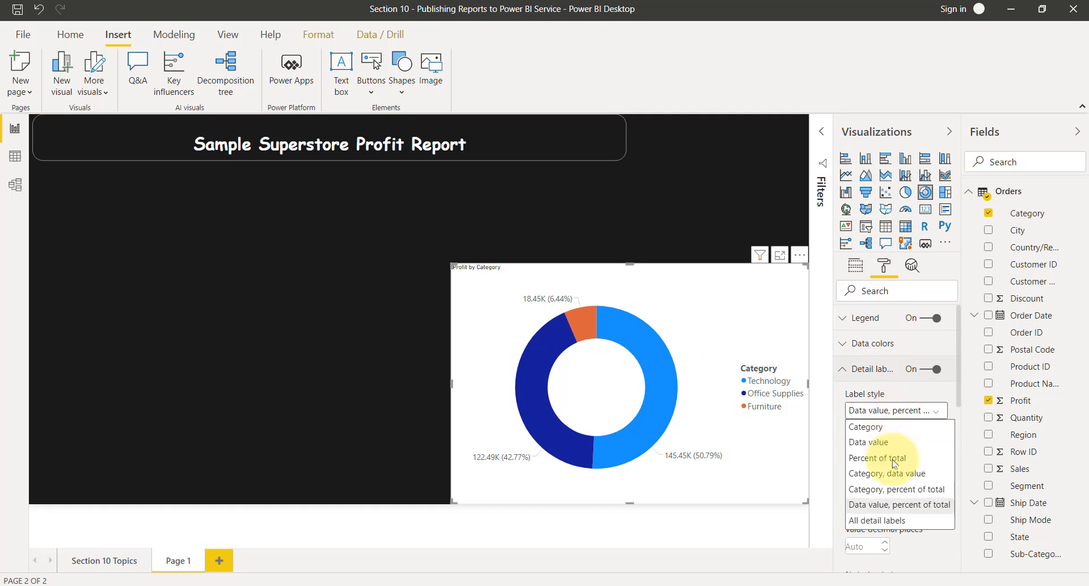
# - Set the donut chart's label style to All detail labels and turn off the chart's background
pyautogui.click(899, 520)
pyautogui.click(870, 370)
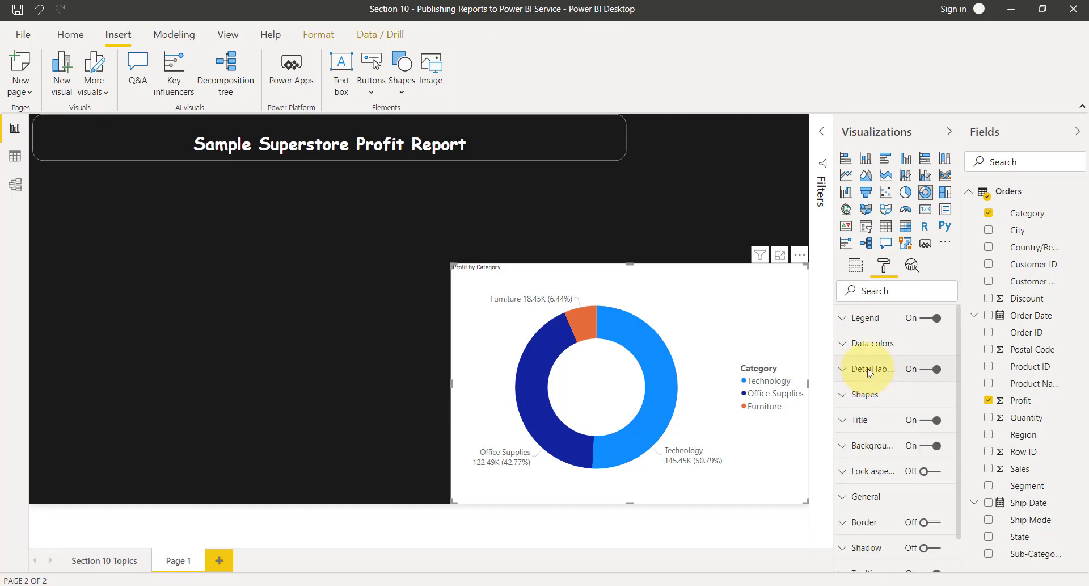
pyautogui.click(936, 446)
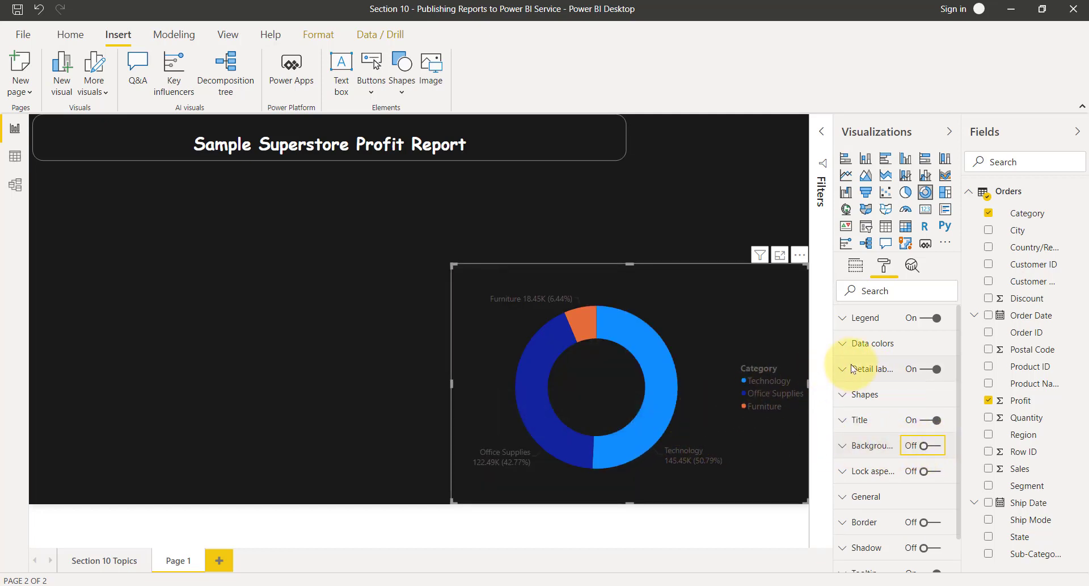
# - Set the donut chart's detail label colour to white and turn off its legend
pyautogui.click(869, 369)
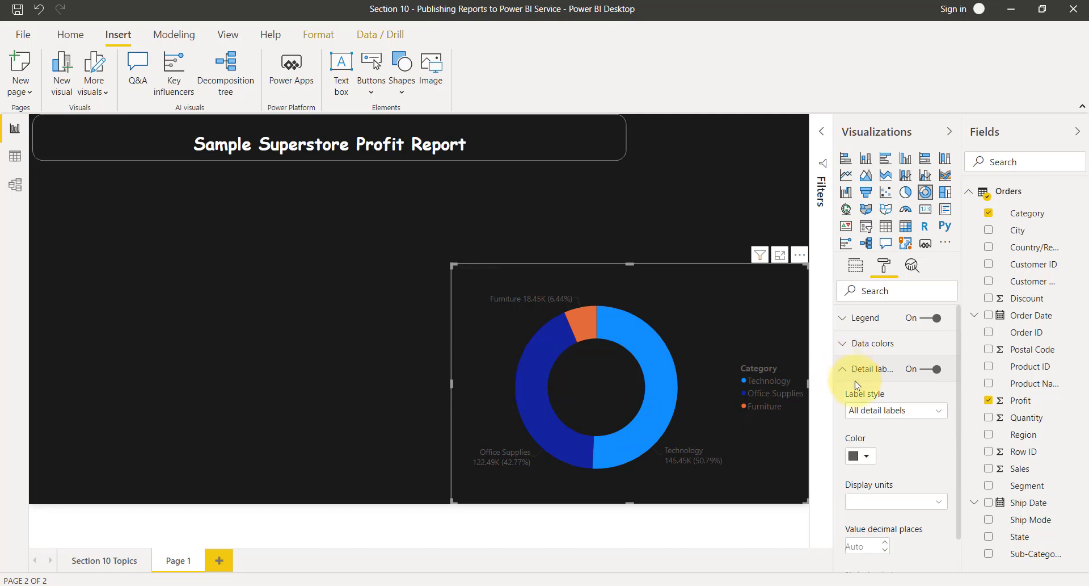
pyautogui.click(866, 456)
pyautogui.click(843, 489)
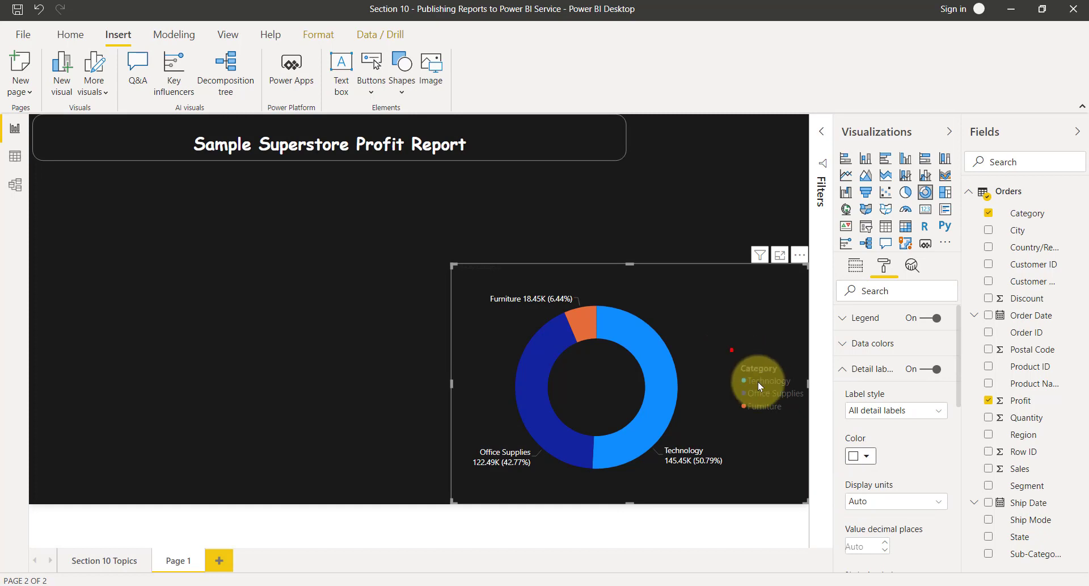
pyautogui.click(930, 318)
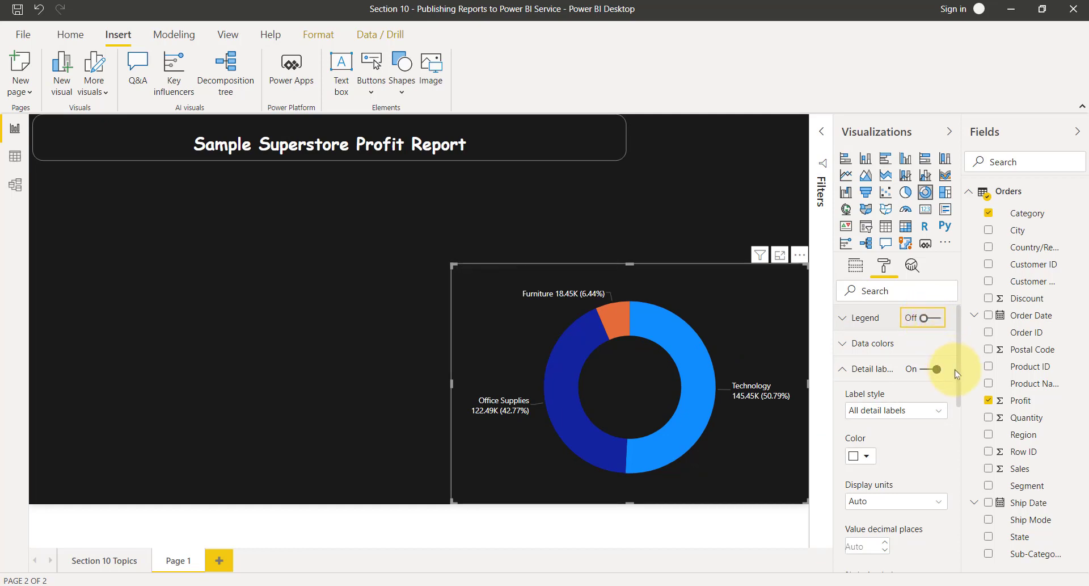
# - Set the detail labels' text size to 16 pt and shrink the donut chart towards the page's lower-right corner
pyautogui.moveTo(960, 380); pyautogui.dragTo(965, 443)
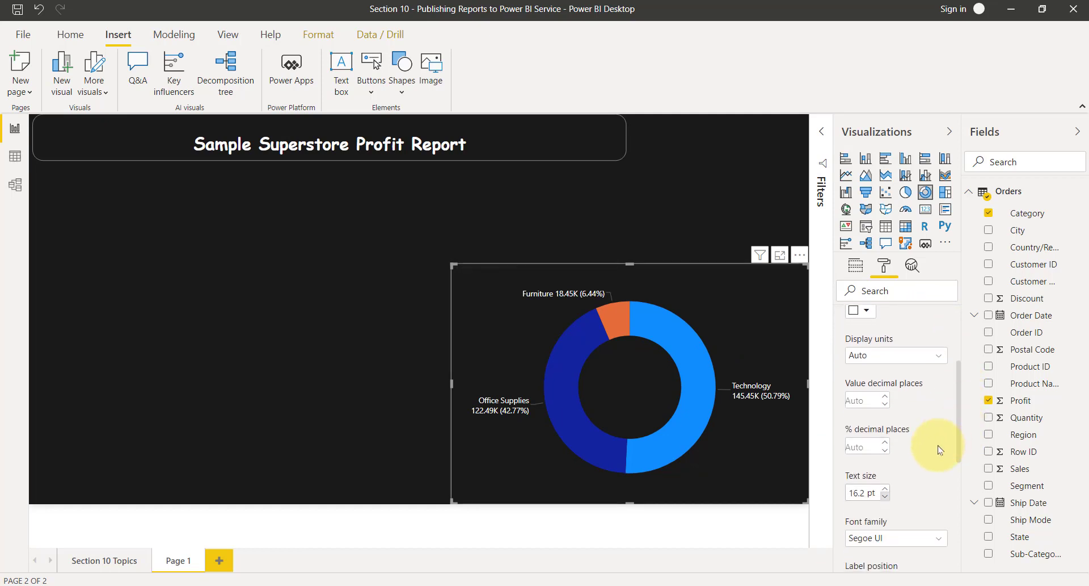
pyautogui.click(886, 488)
pyautogui.moveTo(463, 266); pyautogui.dragTo(566, 343)
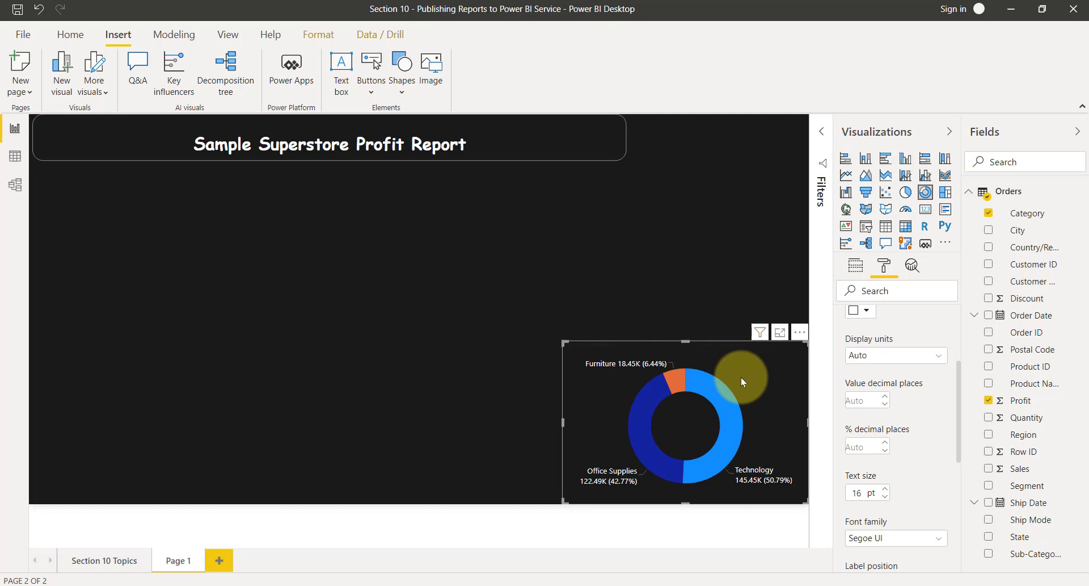
# - Set the font colour of the donut chart's title to white
pyautogui.click(741, 377)
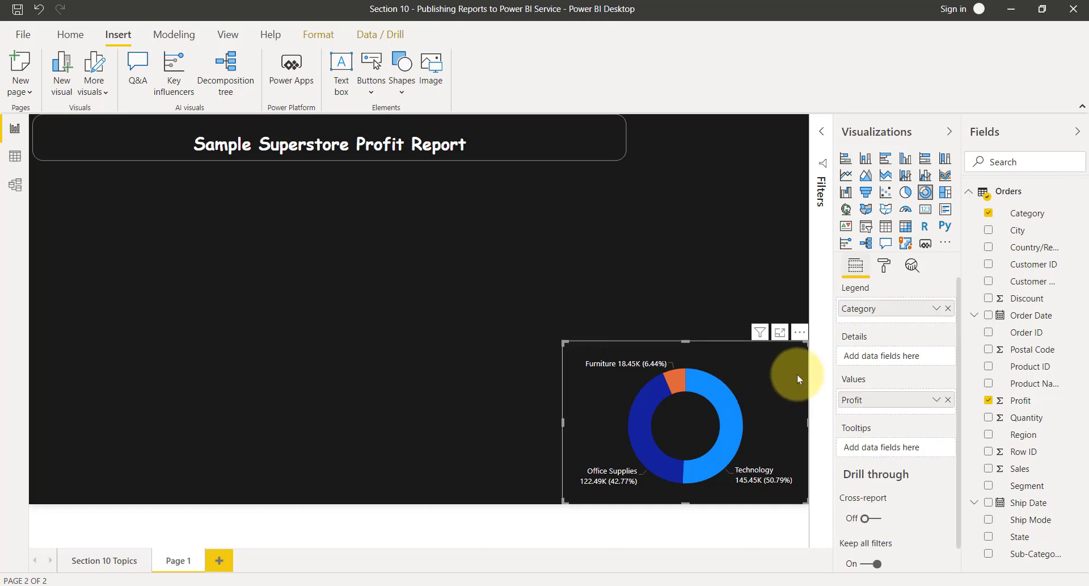
pyautogui.click(877, 267)
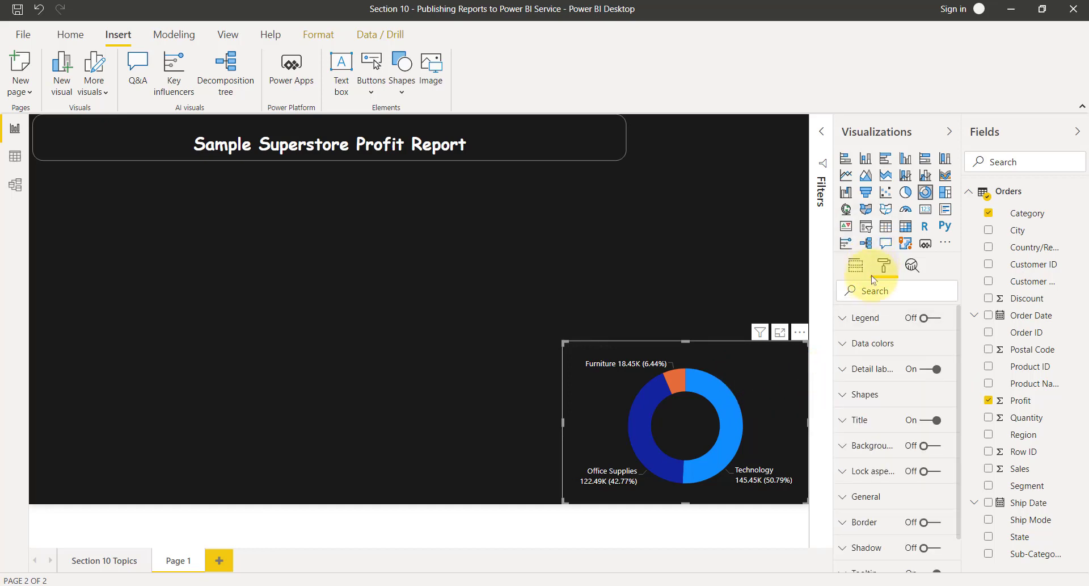
pyautogui.click(864, 420)
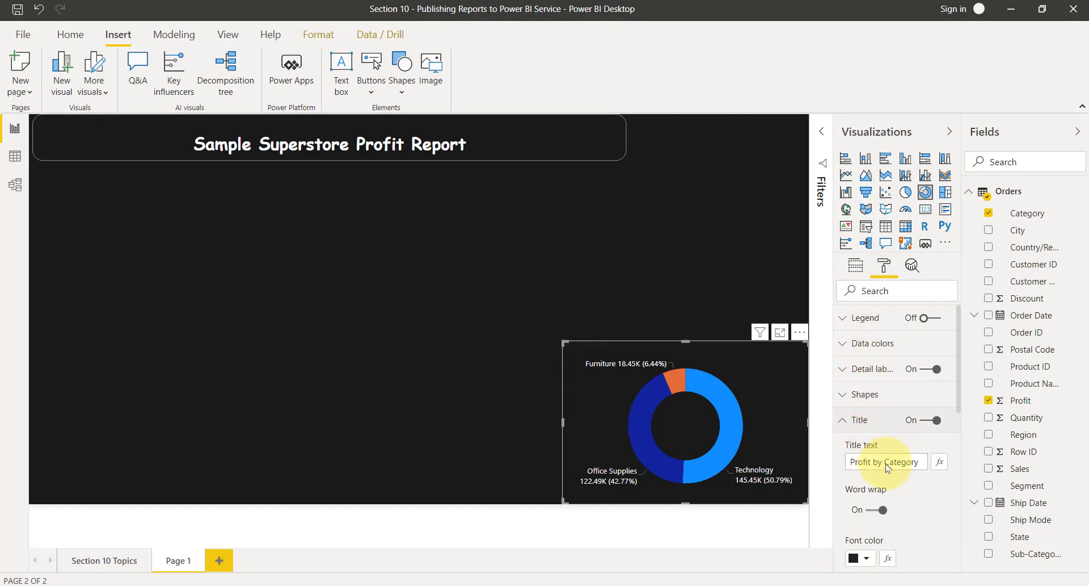
pyautogui.click(927, 460)
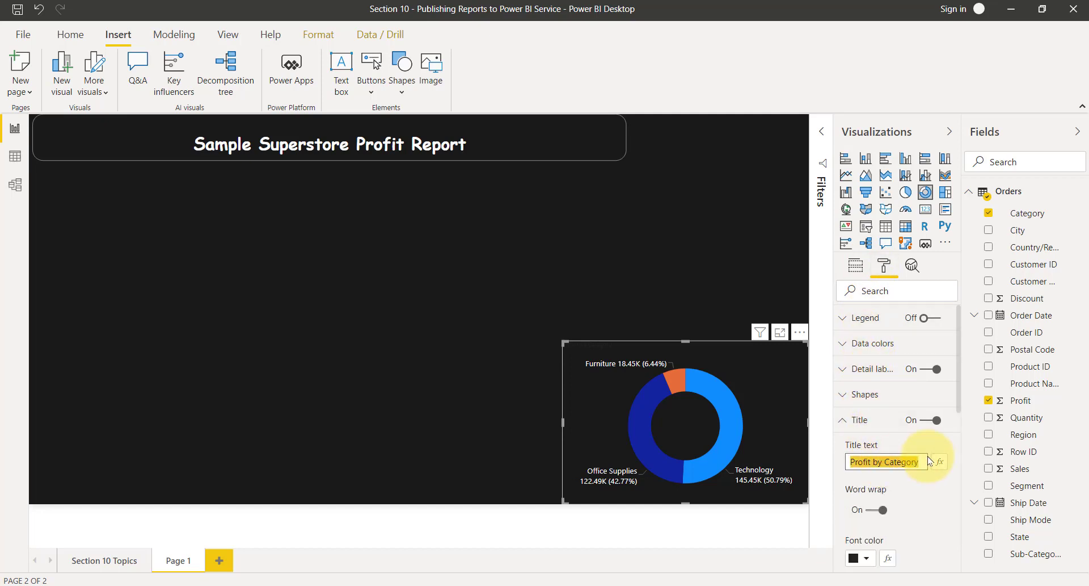
pyautogui.click(862, 557)
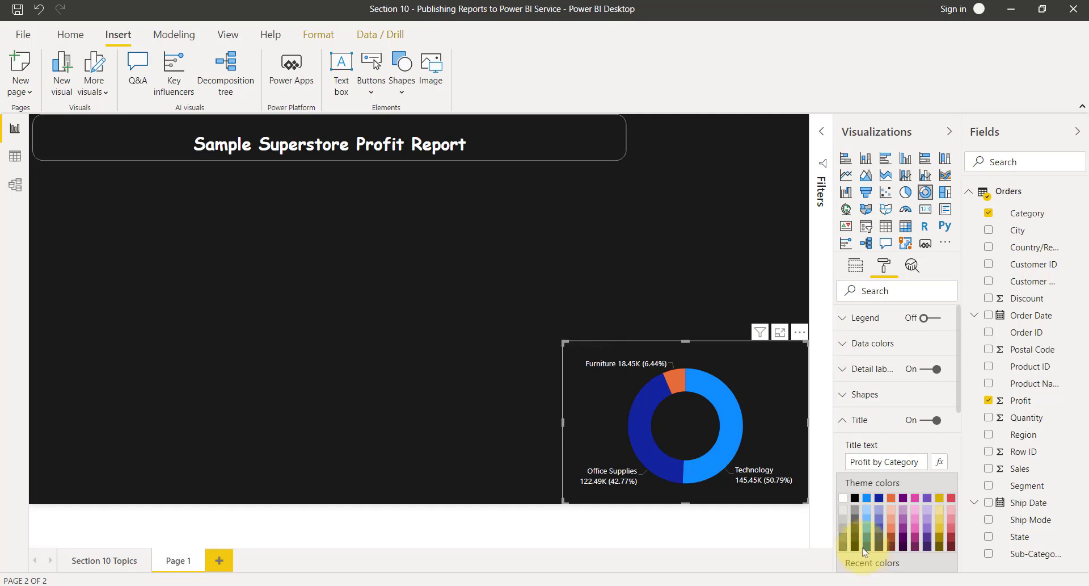
pyautogui.click(844, 499)
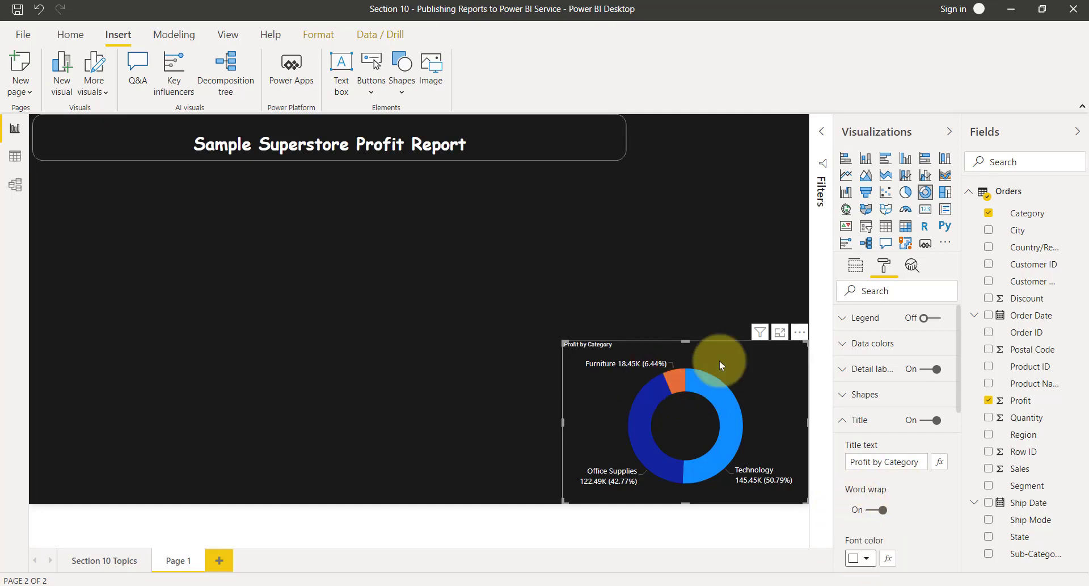
# - Centre the donut chart's title and set its text size to 17 pt
pyautogui.moveTo(960, 389); pyautogui.dragTo(961, 464)
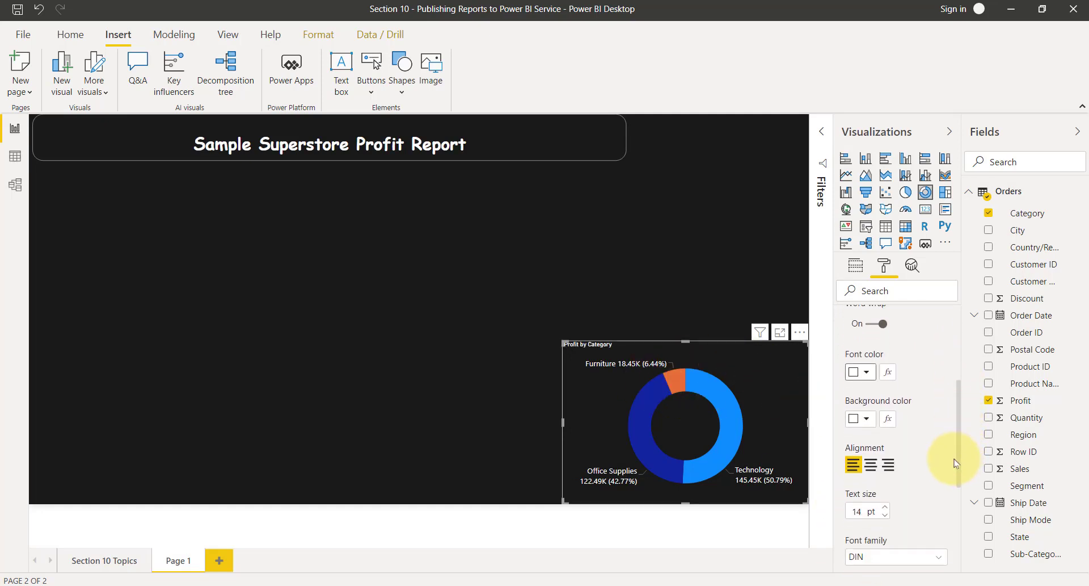
pyautogui.click(870, 465)
pyautogui.click(887, 507)
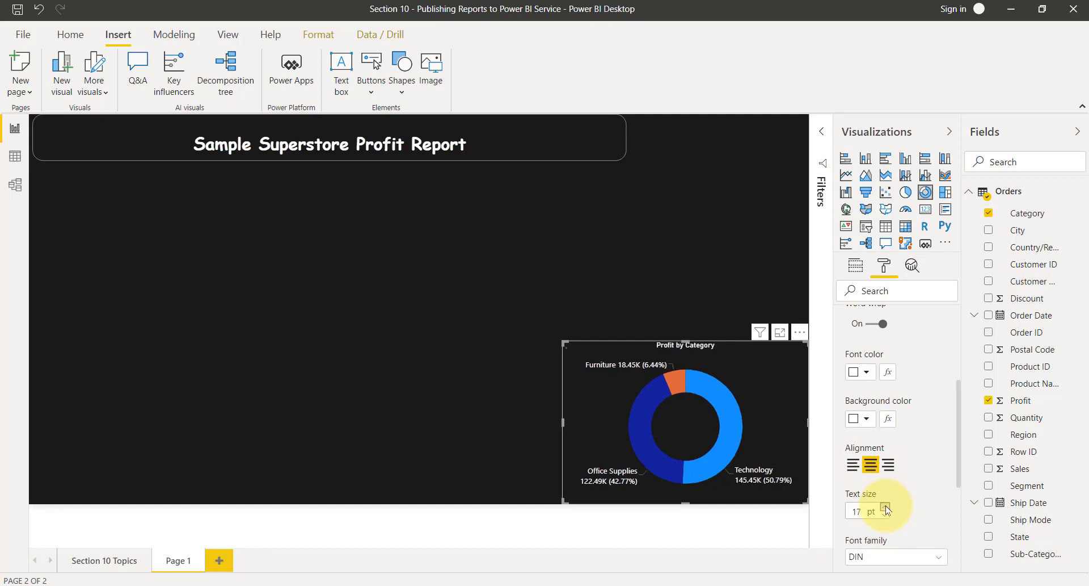
# - Set the donut chart title's text size to 32 pt and place a copy of the chart directly above the original
pyautogui.click(886, 508)
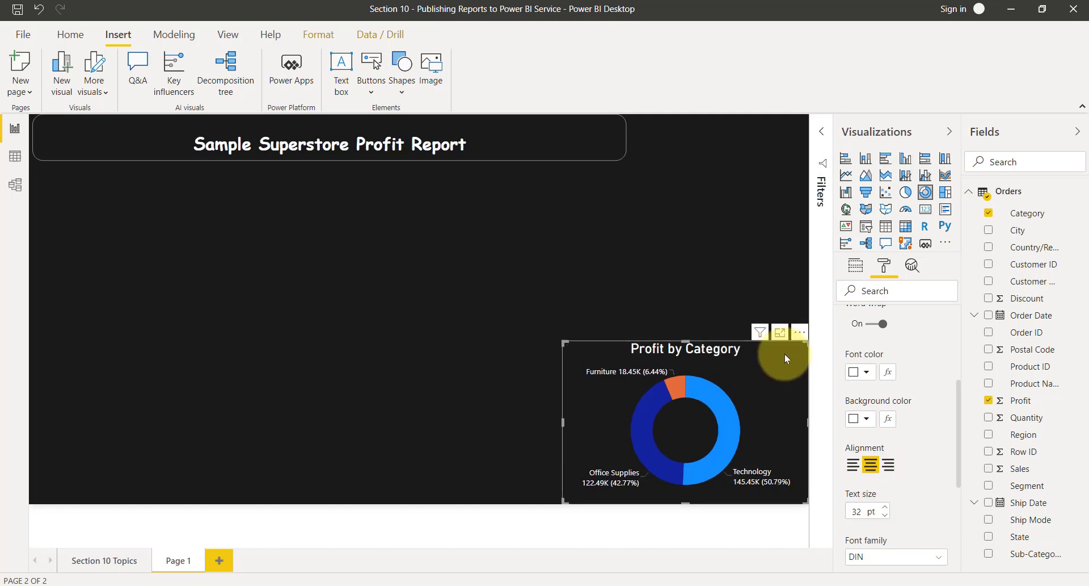
pyautogui.rightClick(769, 362)
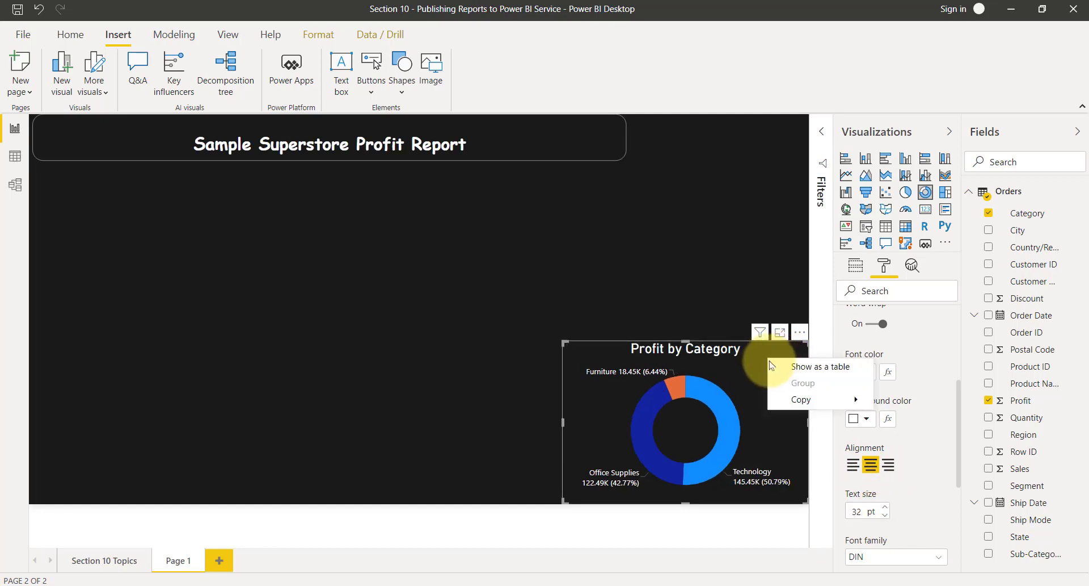
pyautogui.moveTo(811, 399)
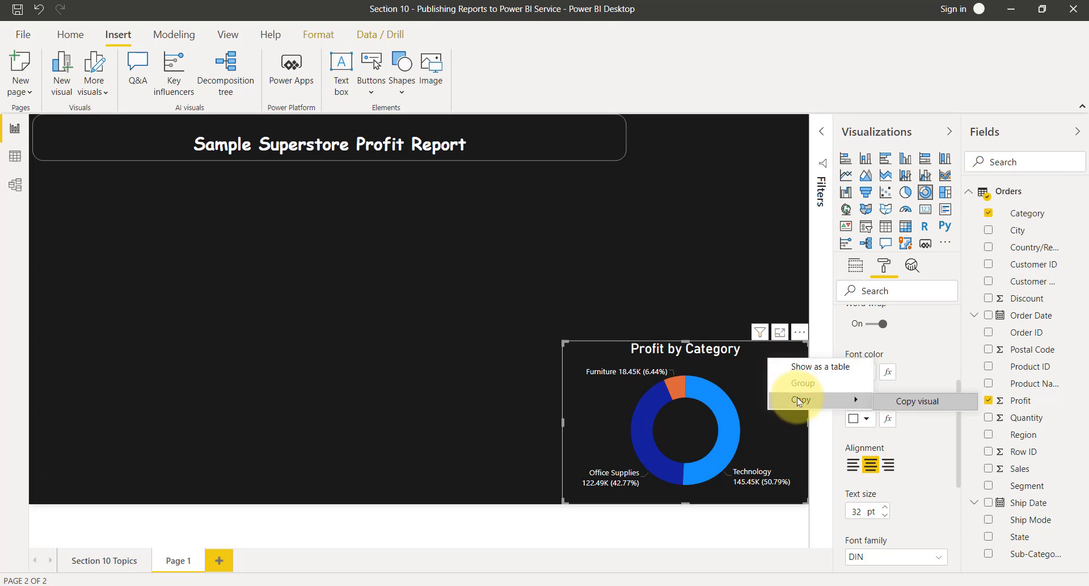
pyautogui.click(905, 401)
pyautogui.click(610, 221)
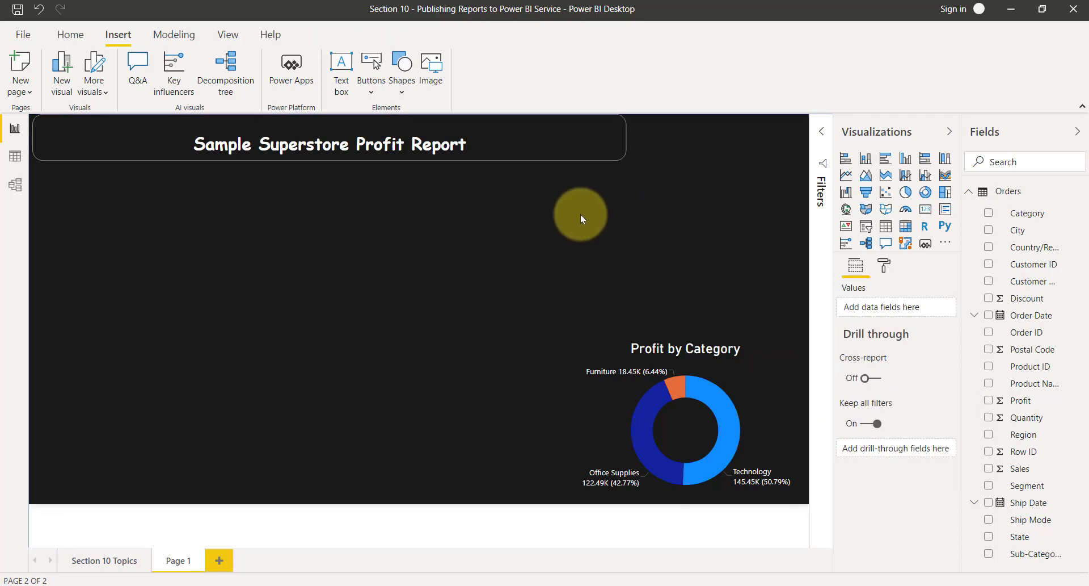
pyautogui.click(63, 33)
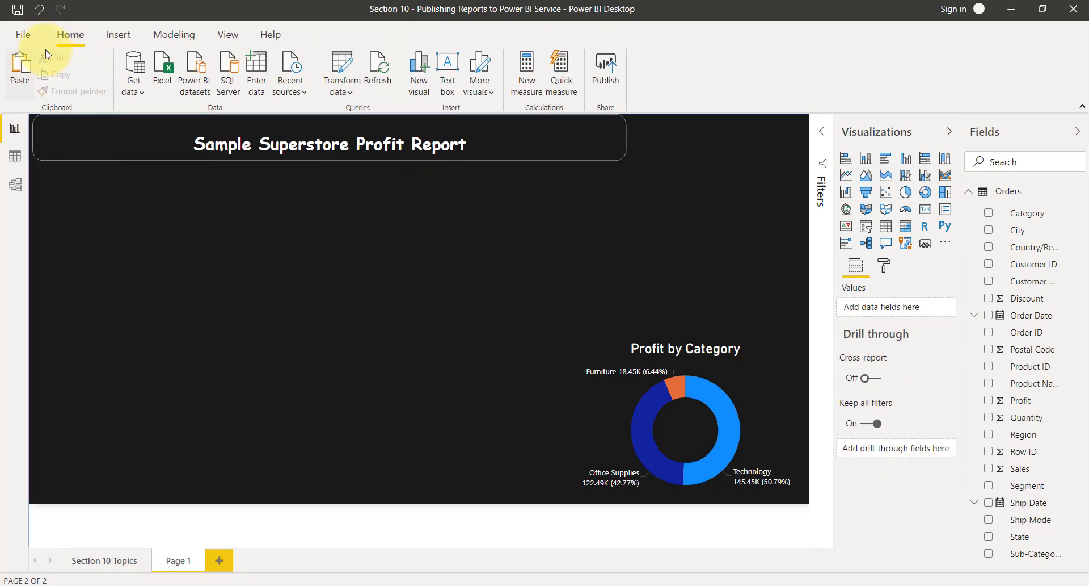
pyautogui.click(20, 68)
pyautogui.moveTo(791, 324); pyautogui.dragTo(795, 168)
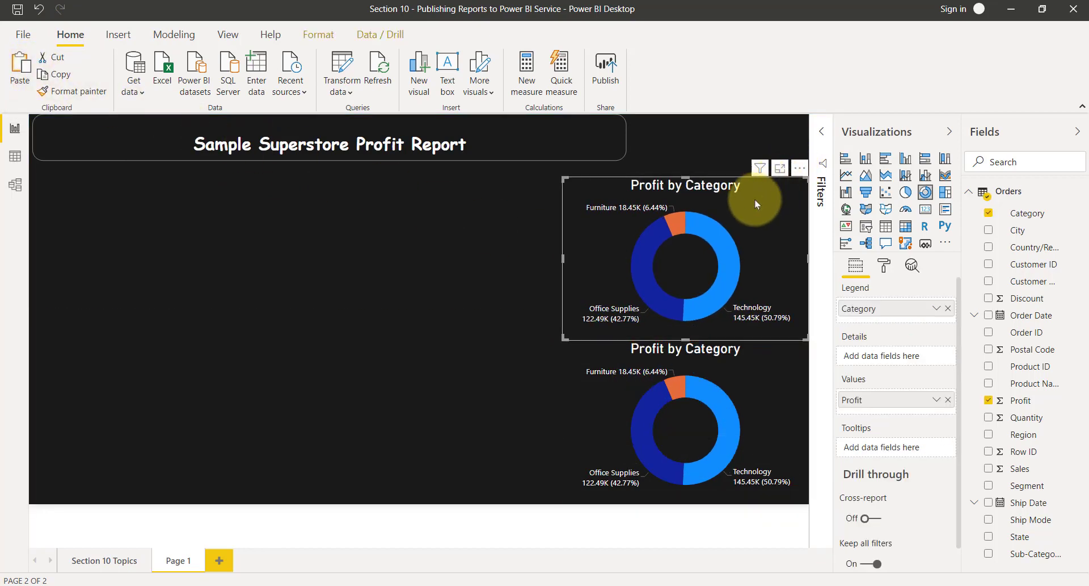
# - Shrink both donut charts towards the page's right edge and replace the upper chart's Category legend field with Segment
pyautogui.click(583, 336)
pyautogui.moveTo(564, 342); pyautogui.dragTo(577, 377)
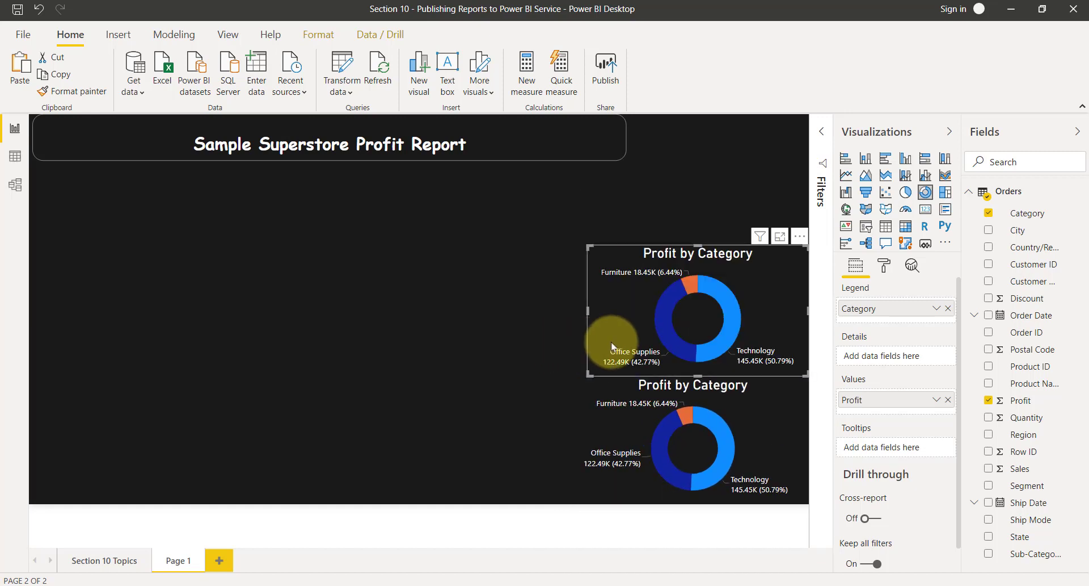
pyautogui.click(948, 309)
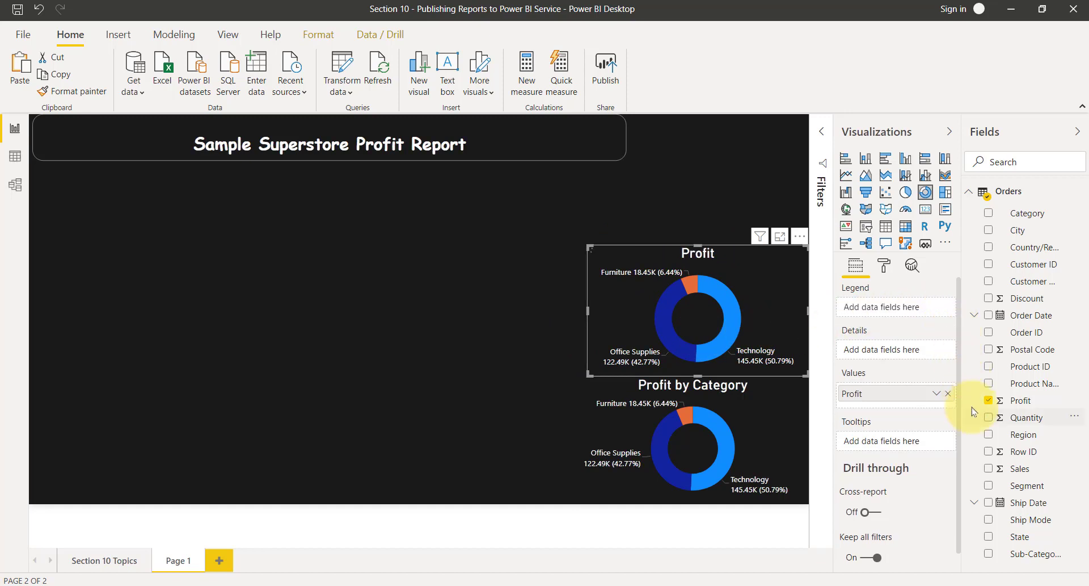
pyautogui.click(990, 487)
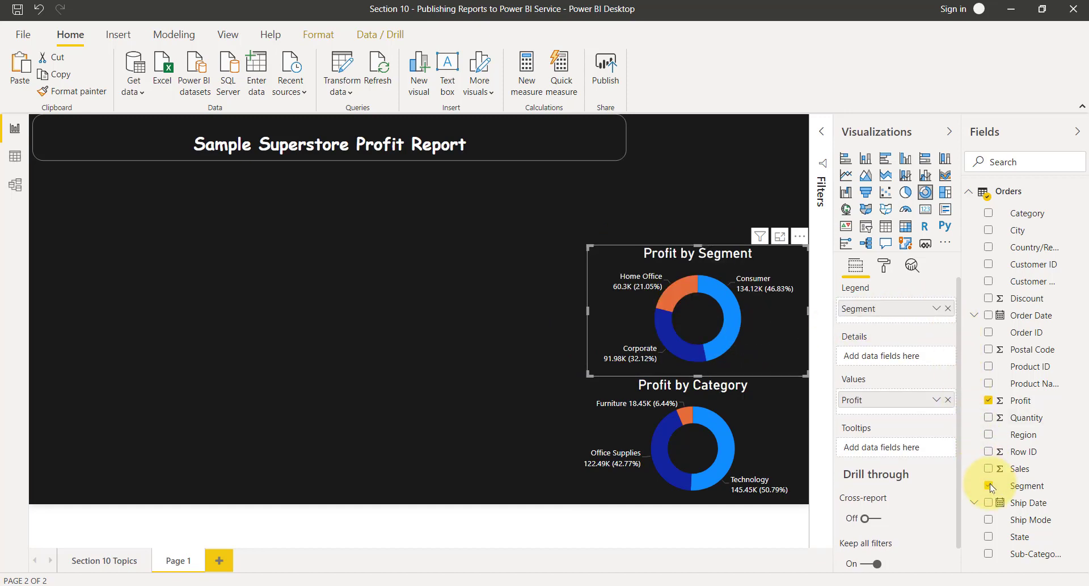
# - Move the spare Profit by Category donut chart to the middle of the page and delete it
pyautogui.moveTo(803, 376); pyautogui.dragTo(548, 239)
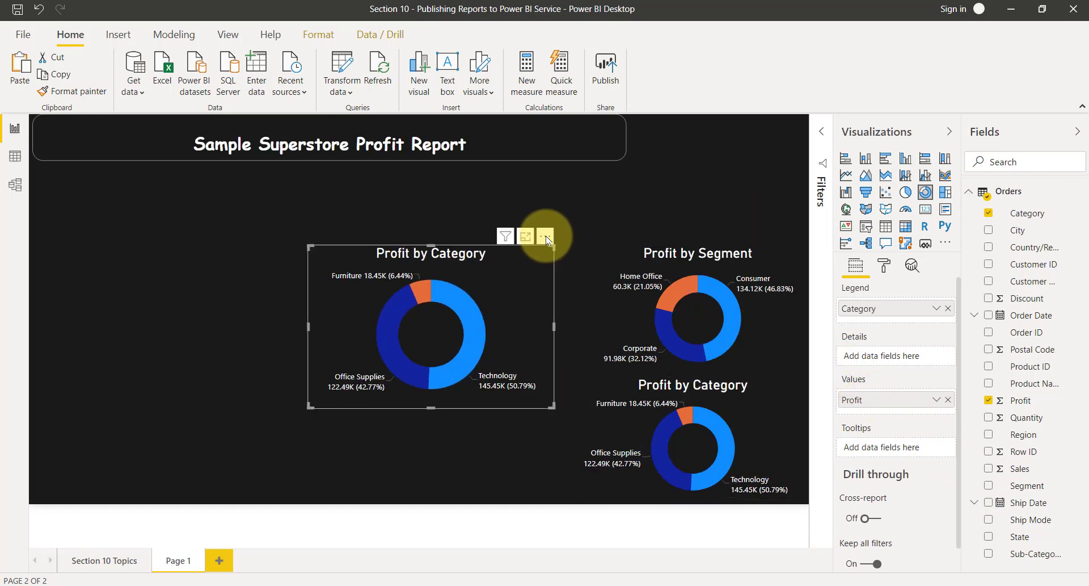
pyautogui.click(545, 236)
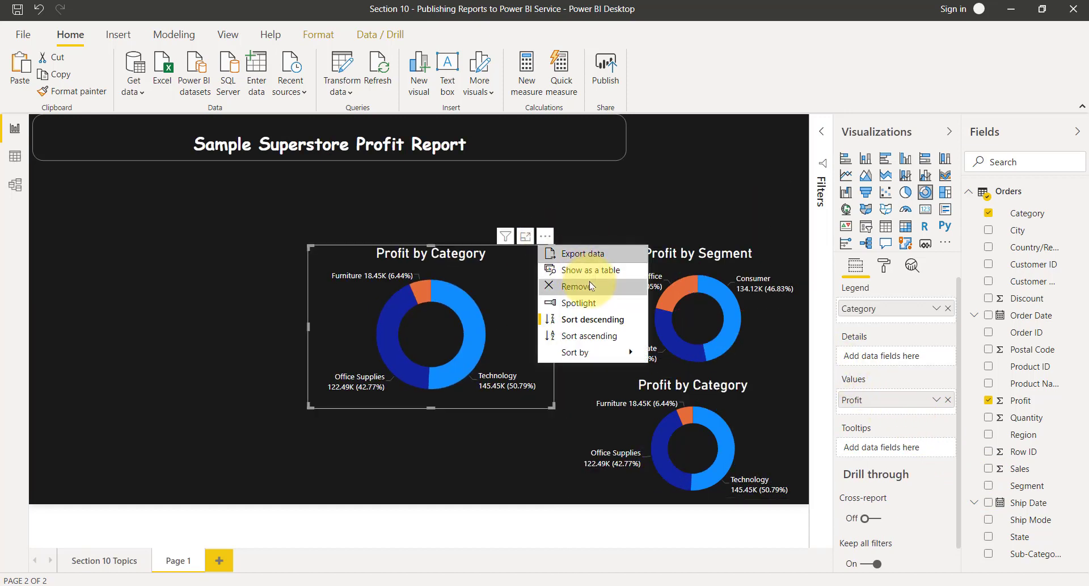
pyautogui.press('Delete')
# - Duplicate the Profit by Segment donut chart above the original and replace the copy's Segment legend field with Region
pyautogui.click(773, 257)
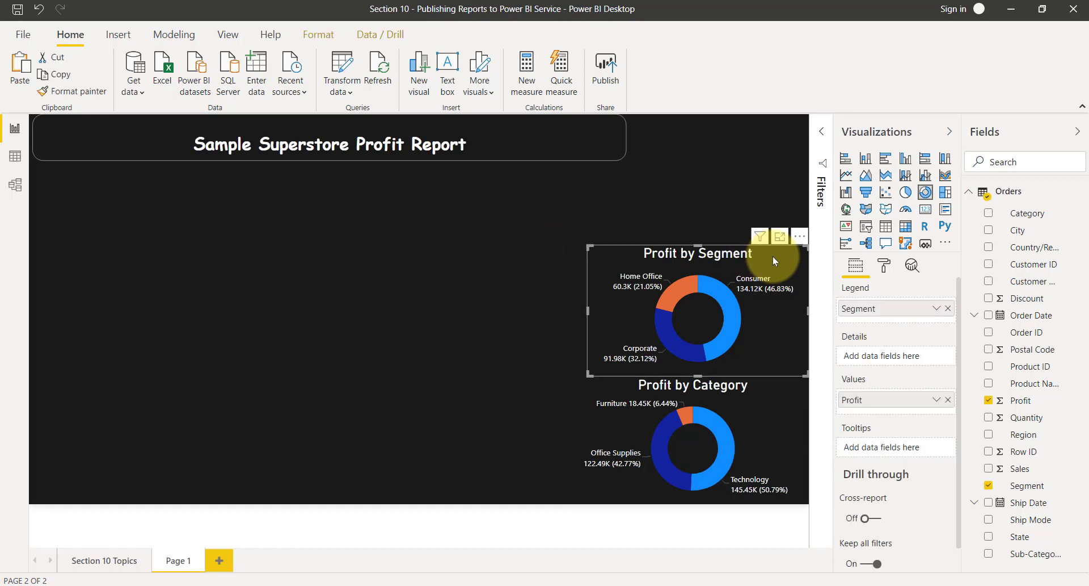
pyautogui.hotkey('ctrl', 'c')
pyautogui.hotkey('ctrl', 'v')
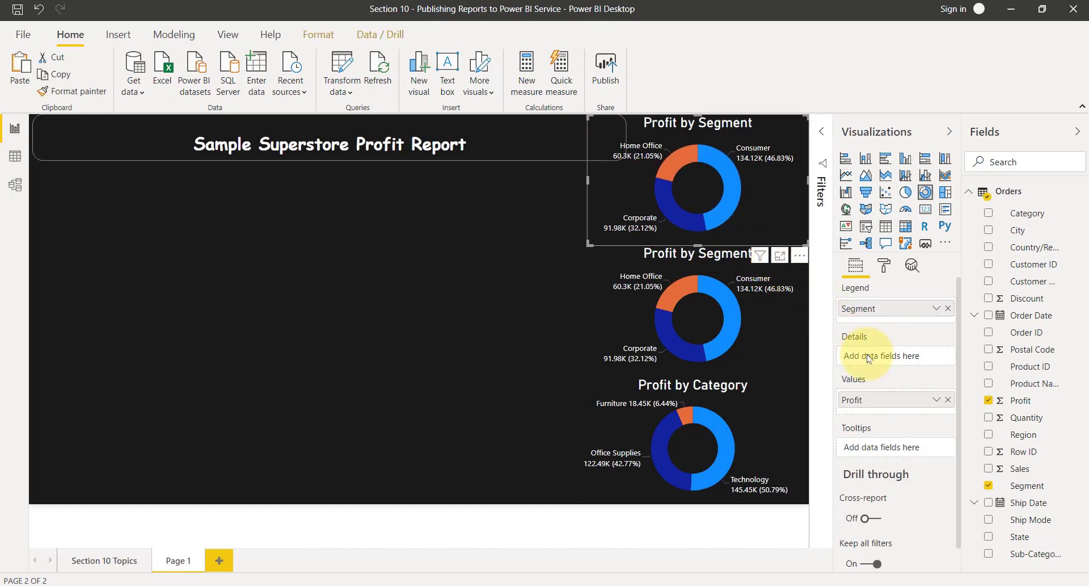
pyautogui.click(990, 484)
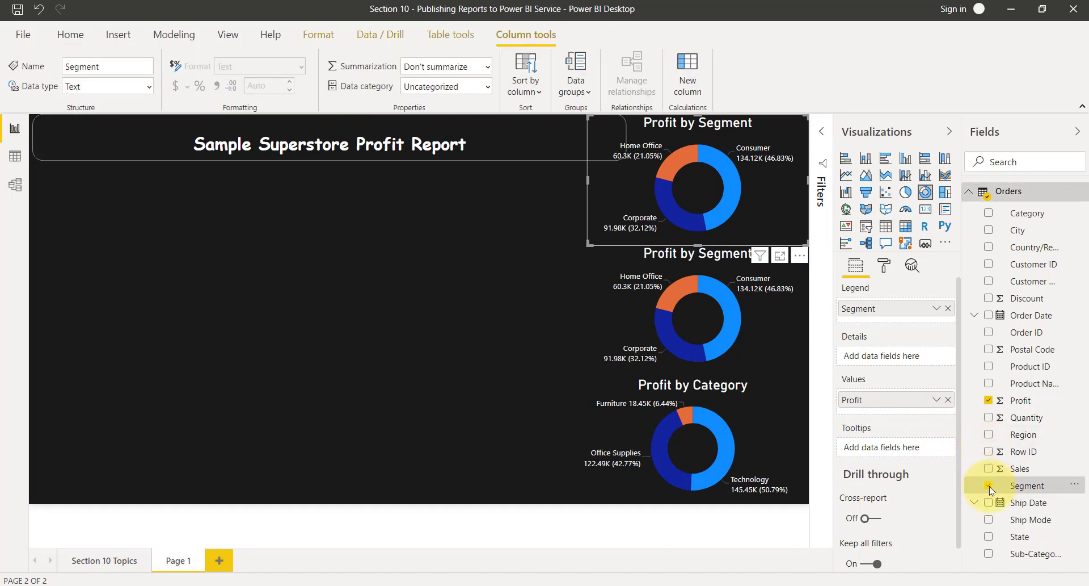
pyautogui.moveTo(998, 434); pyautogui.dragTo(885, 315)
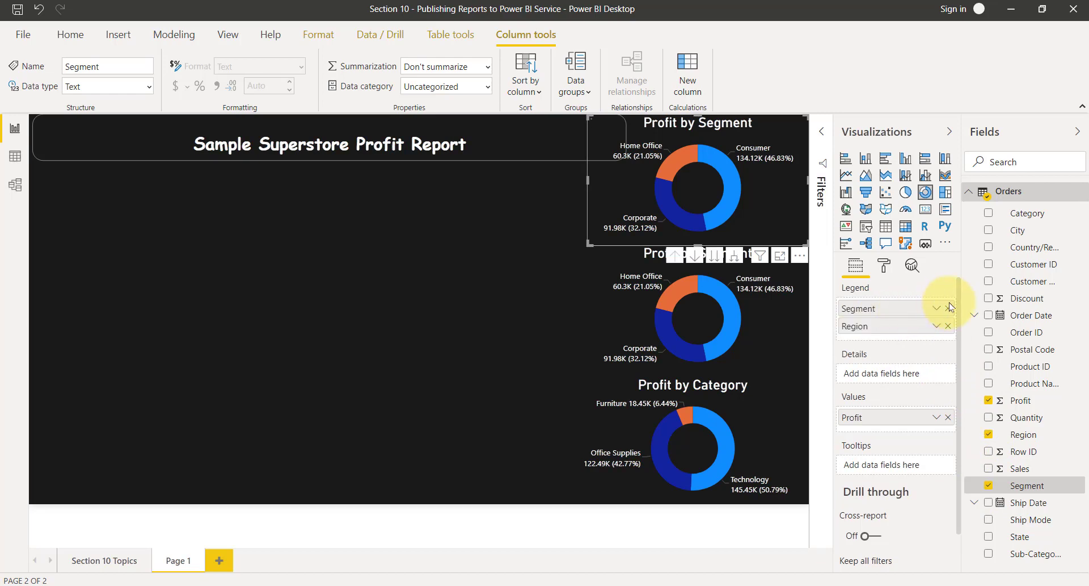
pyautogui.click(948, 307)
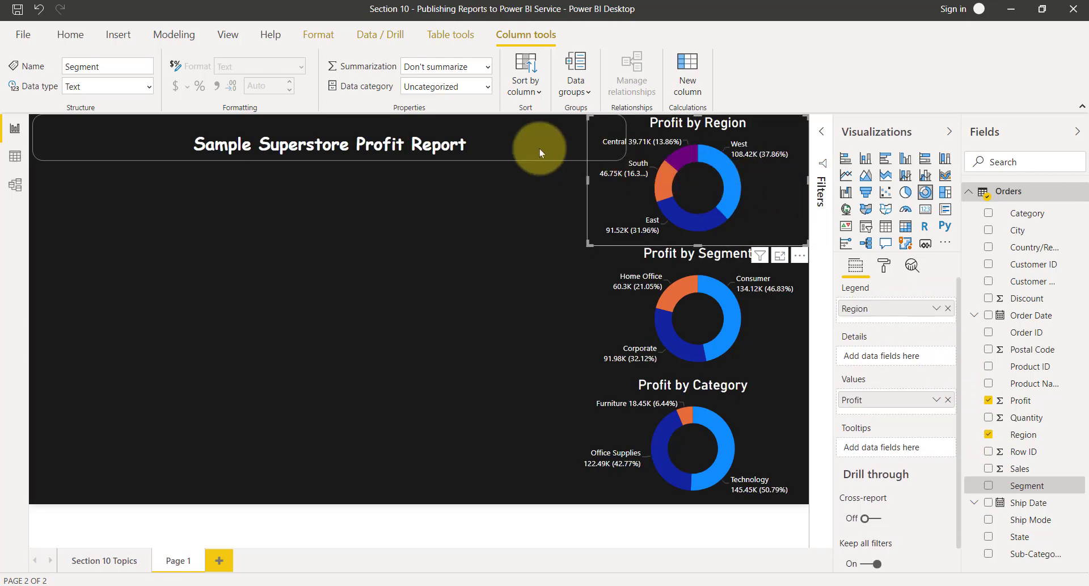
# - Shrink the report title box so it clears the Profit by Region chart, and slightly reduce that chart's height
pyautogui.click(486, 143)
pyautogui.moveTo(612, 149); pyautogui.dragTo(567, 162)
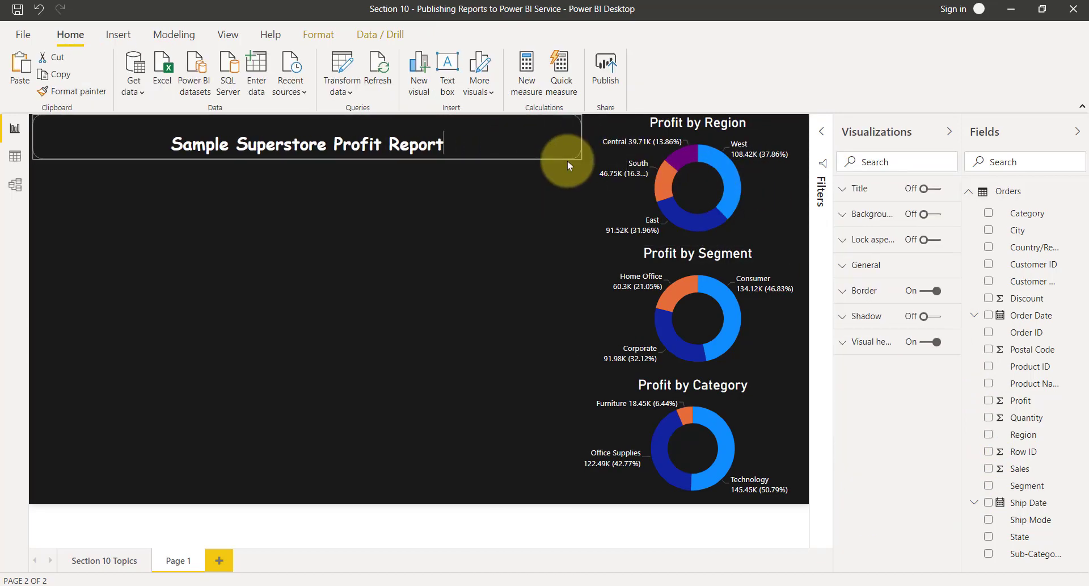
pyautogui.click(568, 162)
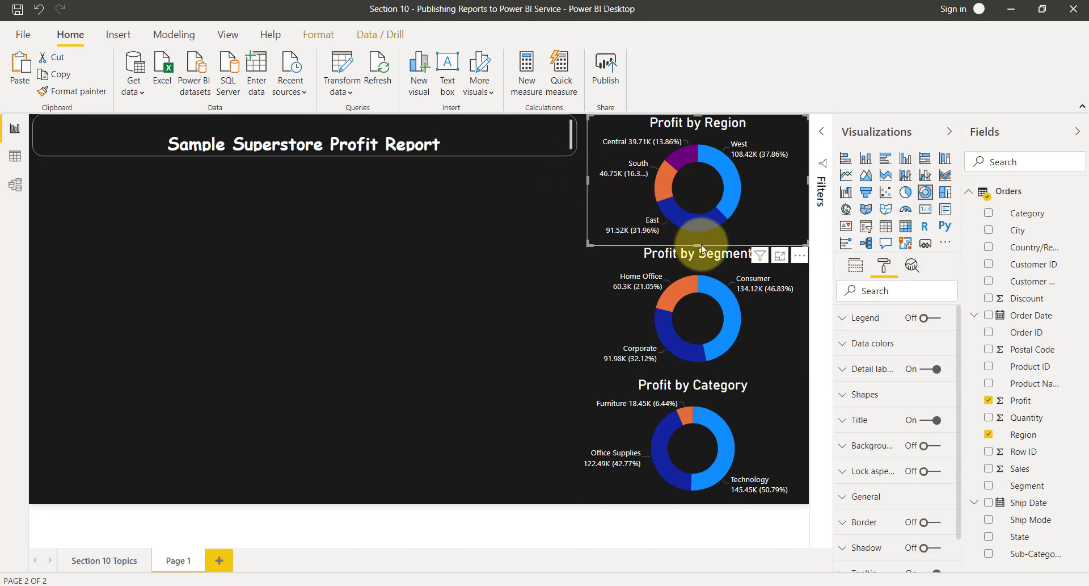
pyautogui.moveTo(700, 240); pyautogui.dragTo(700, 235)
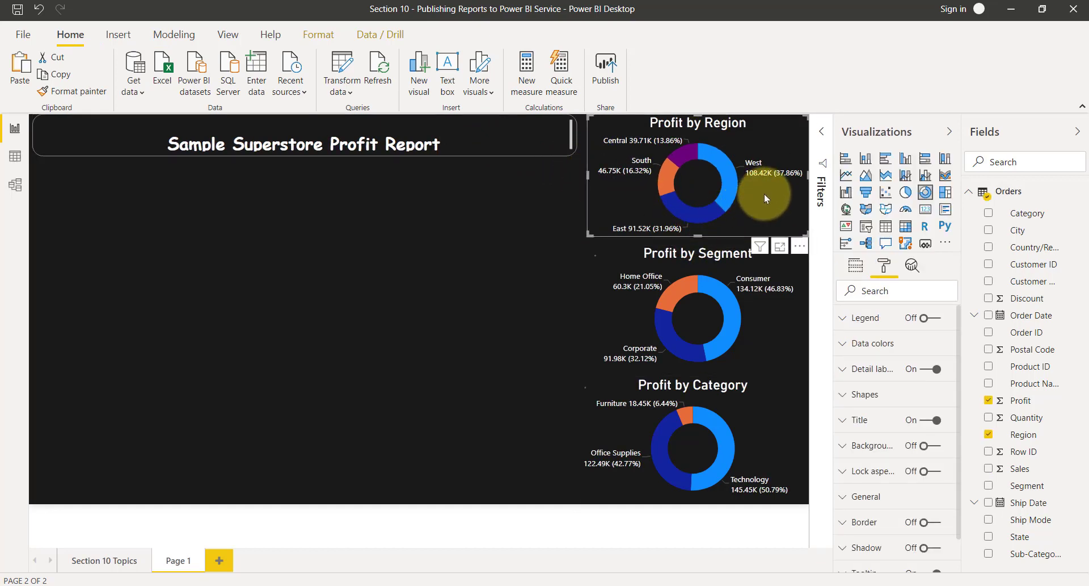
# - Turn on a border for the Profit by Region chart with a corner radius of 30 px
pyautogui.click(936, 522)
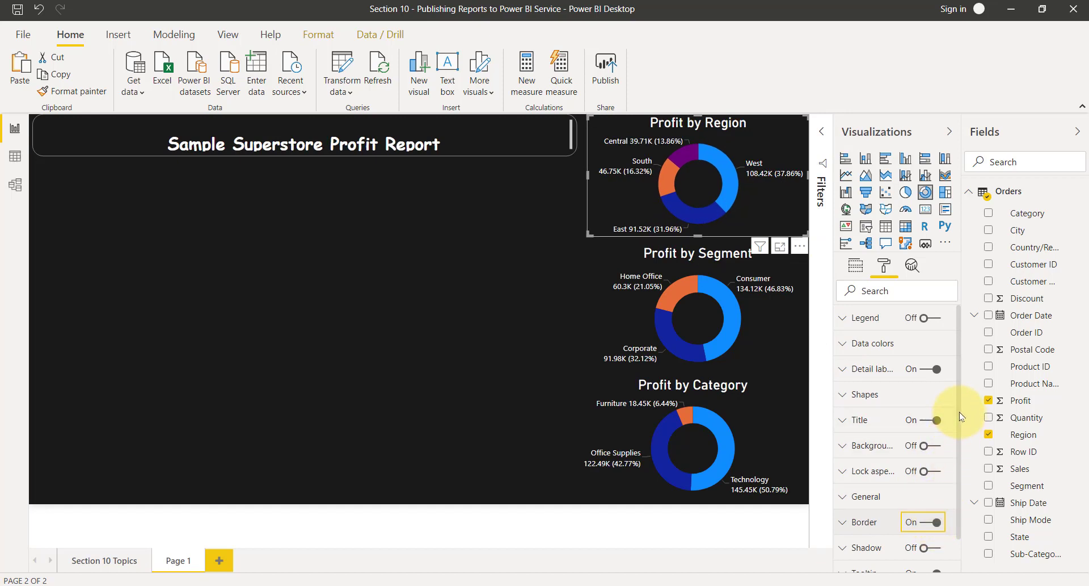
pyautogui.moveTo(959, 417); pyautogui.dragTo(961, 454)
pyautogui.click(882, 488)
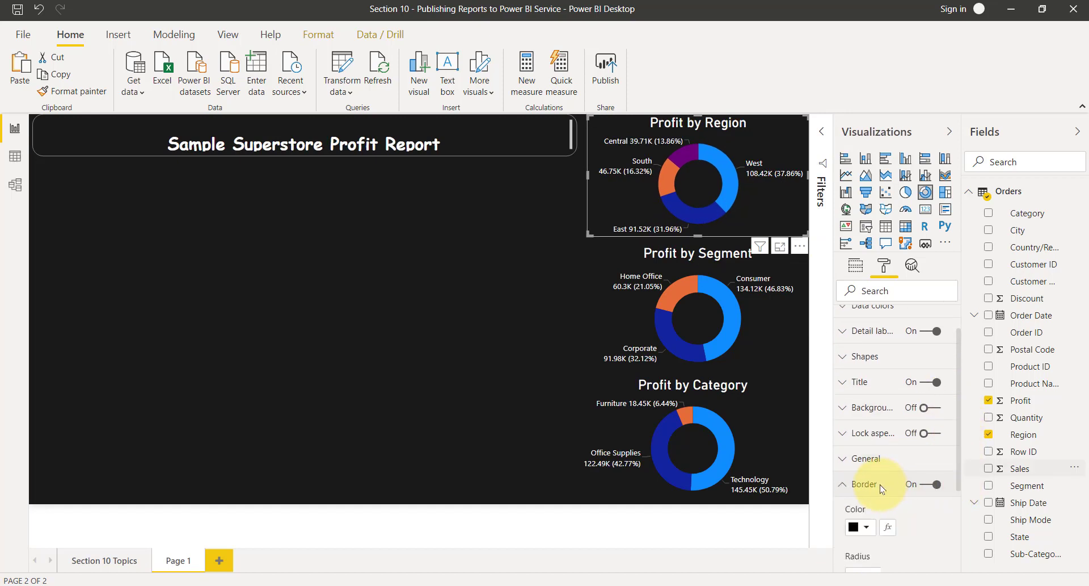
pyautogui.scroll(-5, 885, 482)
pyautogui.moveTo(892, 446); pyautogui.dragTo(945, 443)
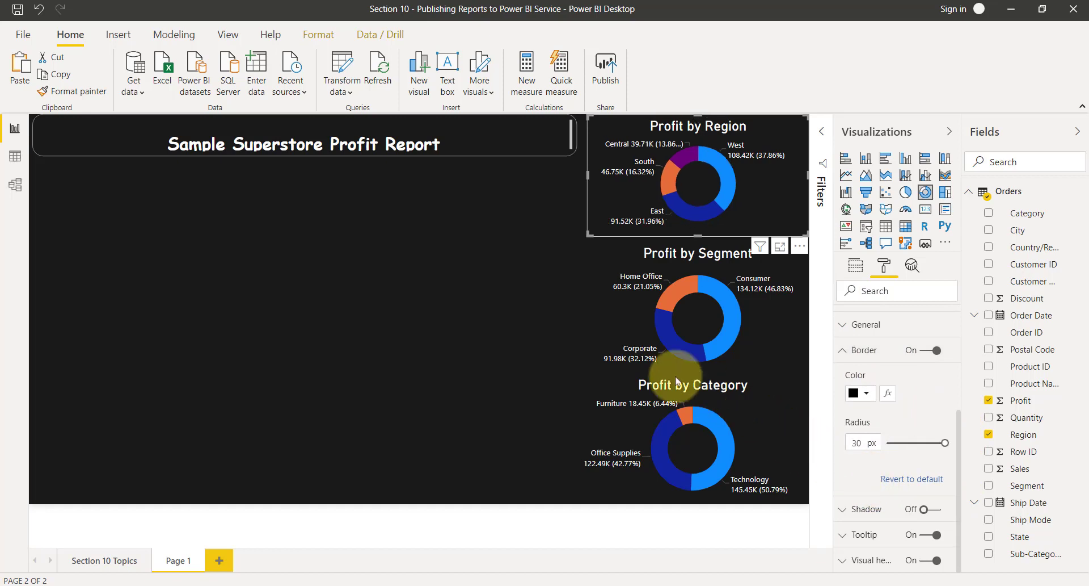
pyautogui.click(471, 268)
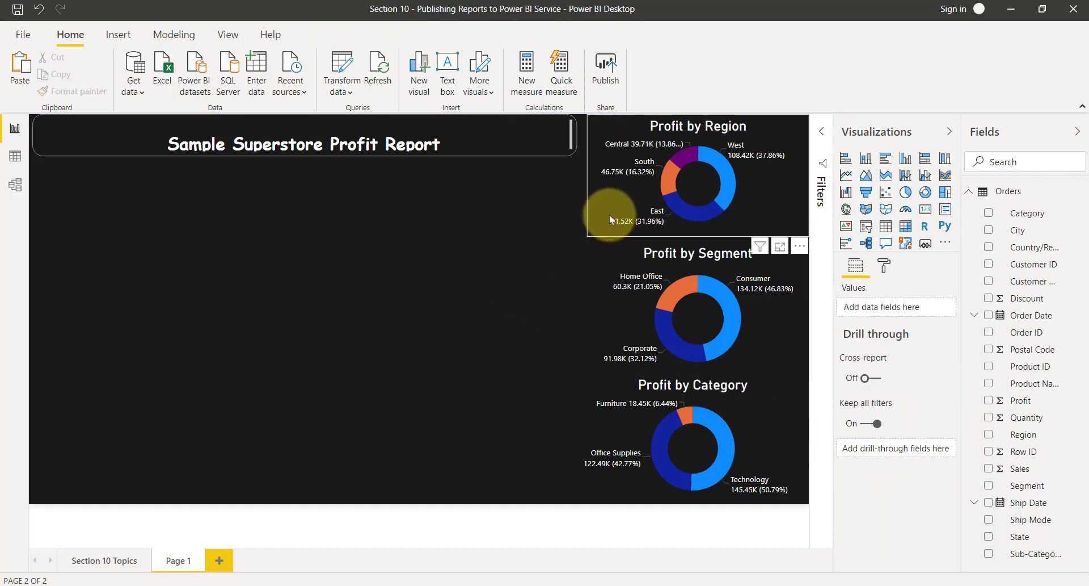
# - Set the border colour of the Profit by Region chart to white
pyautogui.click(590, 204)
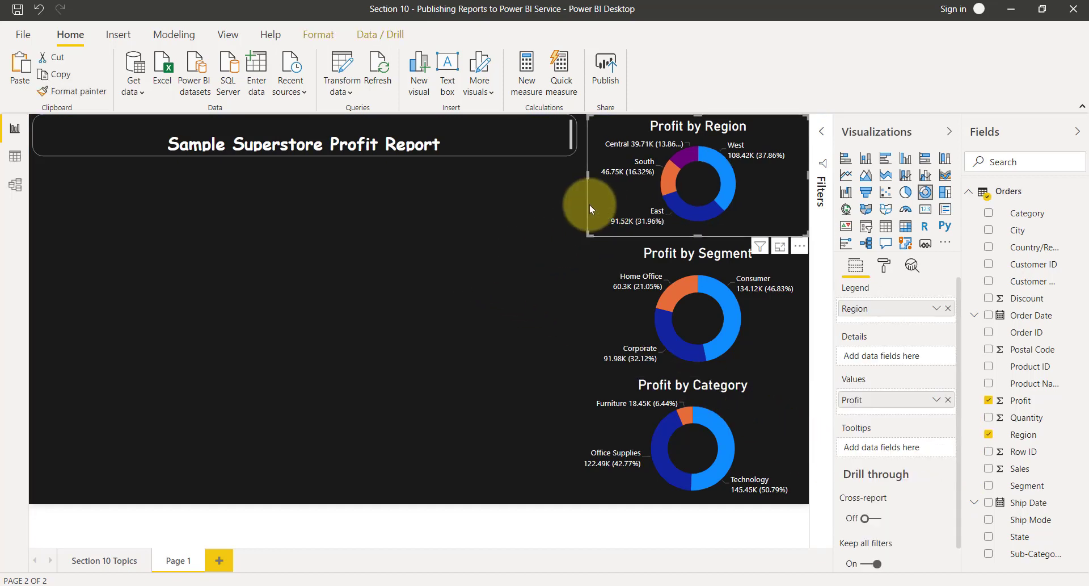
pyautogui.click(884, 265)
pyautogui.click(893, 522)
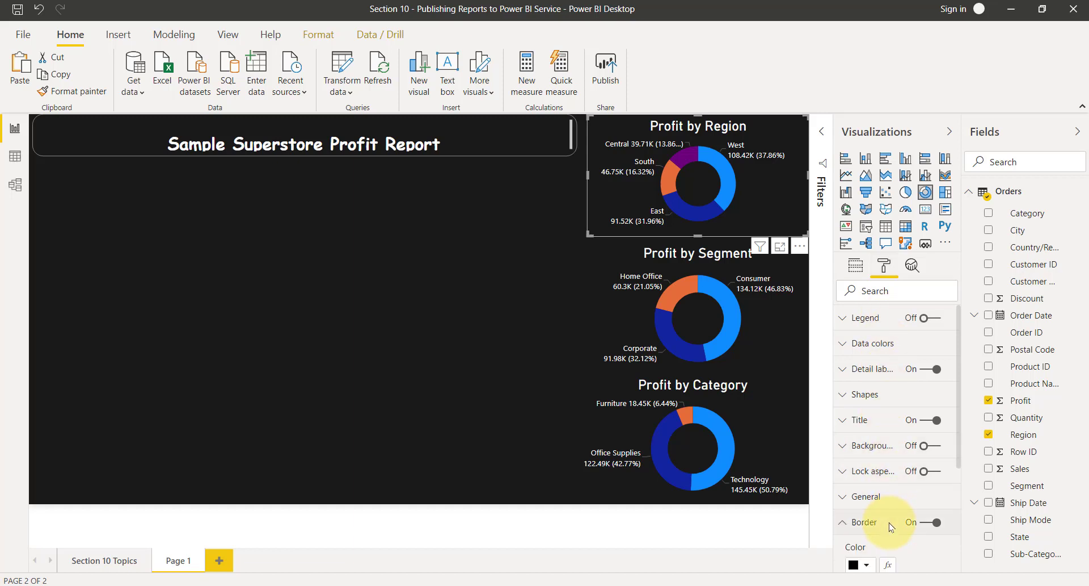
pyautogui.scroll(-3, 874, 431)
pyautogui.click(866, 393)
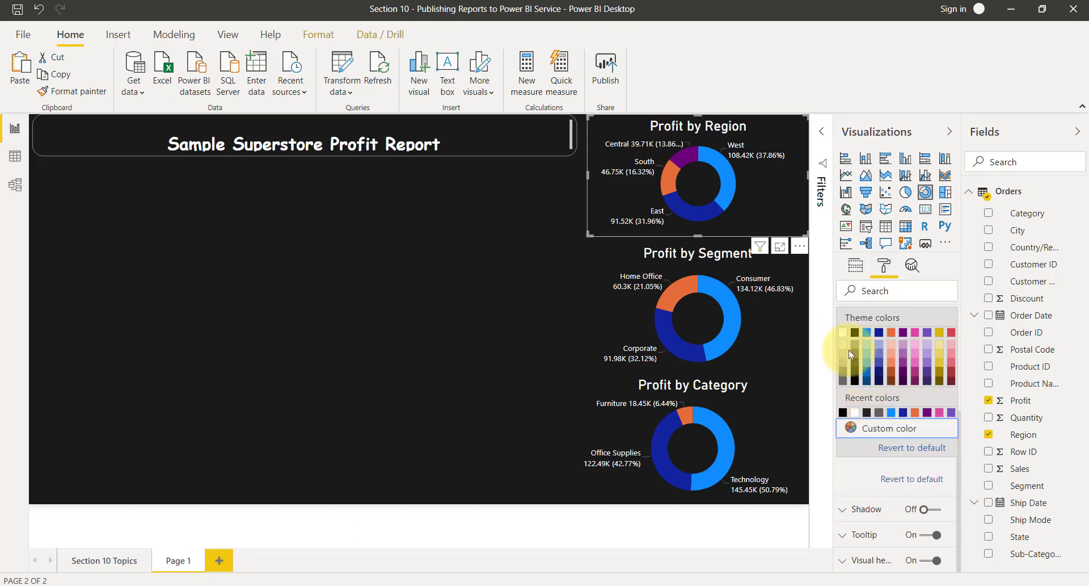
pyautogui.click(844, 336)
pyautogui.click(594, 207)
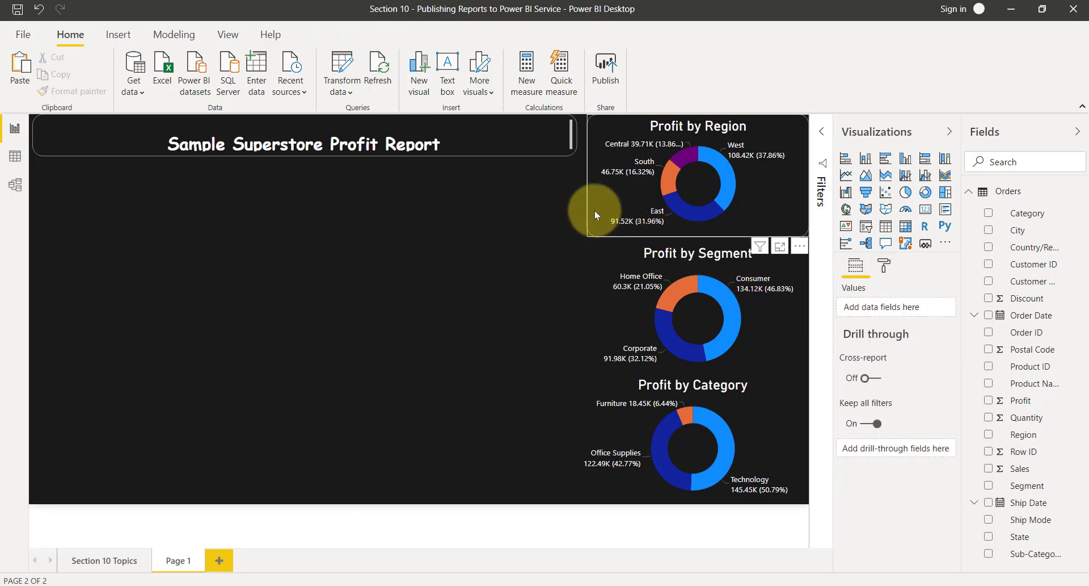
# - Copy the Profit by Region chart's formatting to the Profit by Segment and Profit by Category charts with Format painter
pyautogui.click(595, 210)
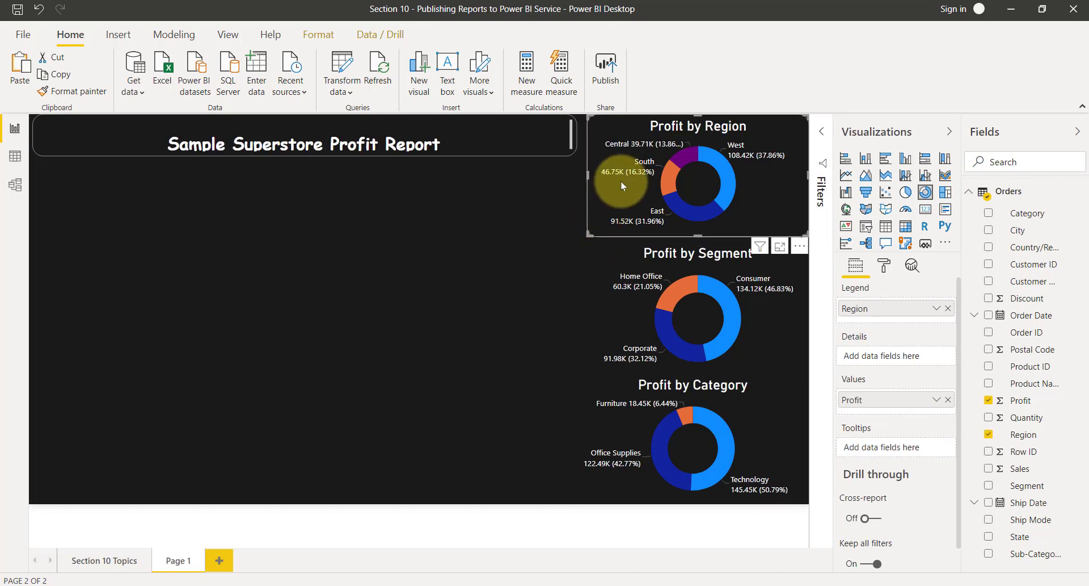
pyautogui.click(631, 317)
pyautogui.click(83, 97)
pyautogui.click(620, 399)
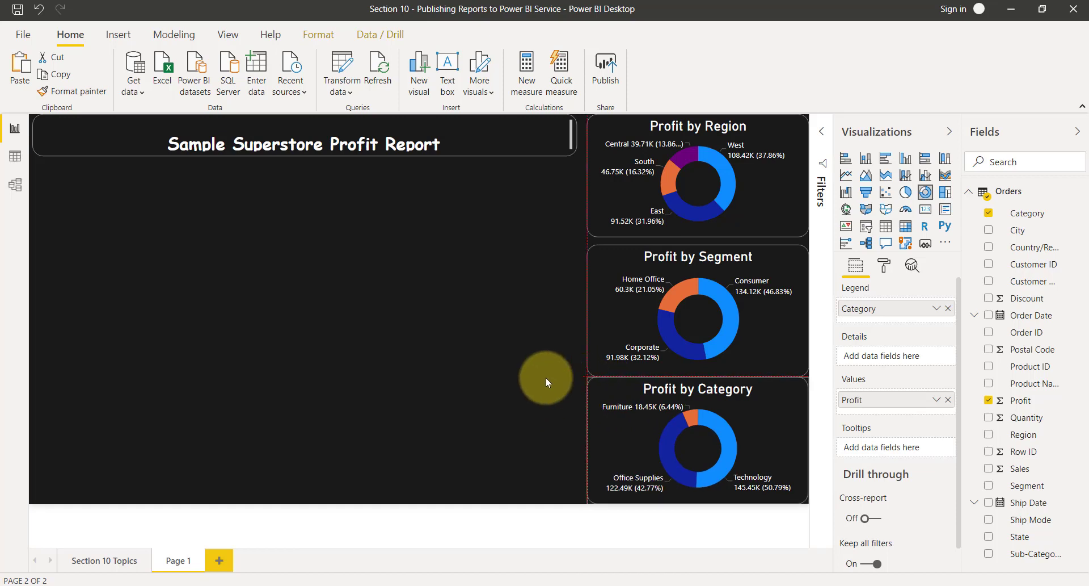
pyautogui.click(428, 310)
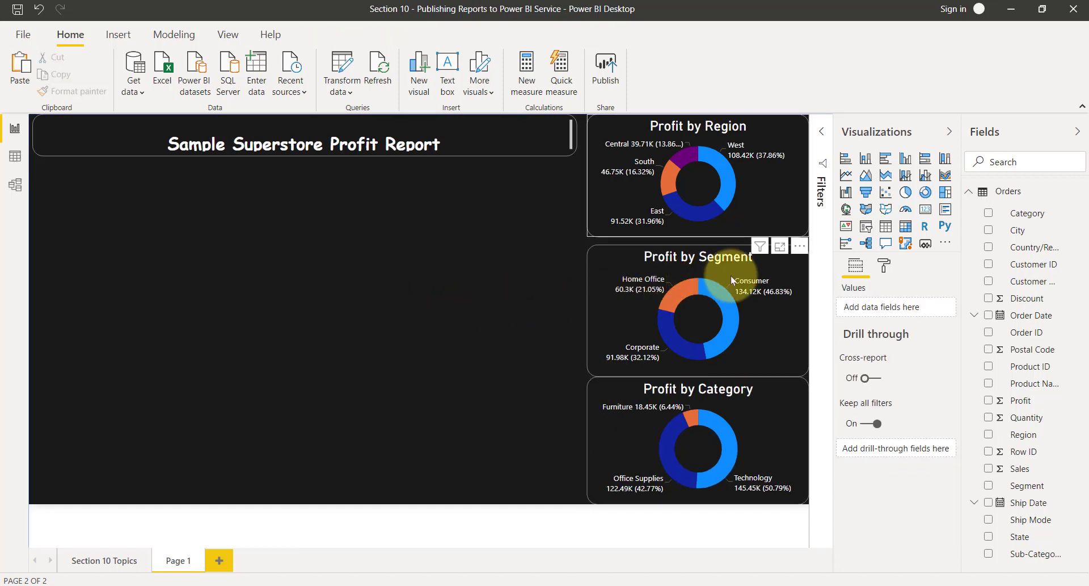
# - Extend the Profit by Segment chart upwards until it meets the Profit by Region chart
pyautogui.click(703, 251)
pyautogui.moveTo(703, 252); pyautogui.dragTo(703, 243)
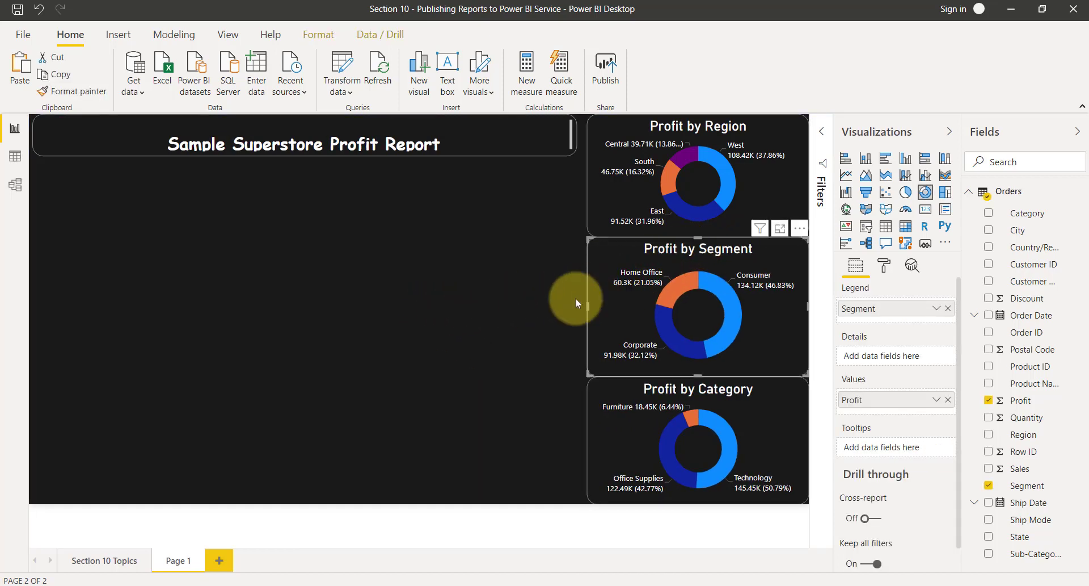
pyautogui.click(538, 312)
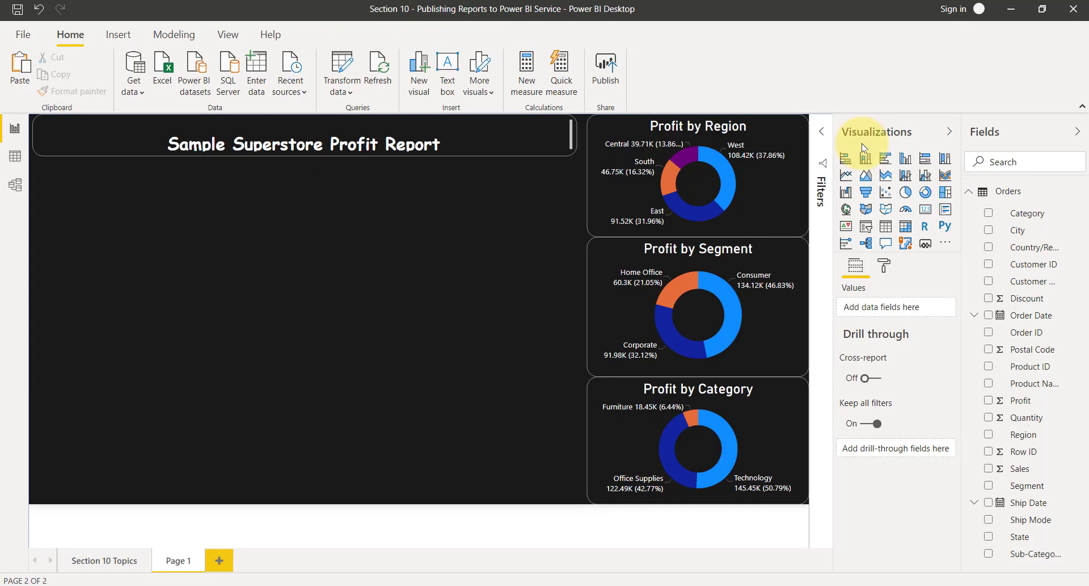
# - Insert a stacked bar chart and size it to fit the page's lower middle area, next to the donut charts
pyautogui.click(847, 159)
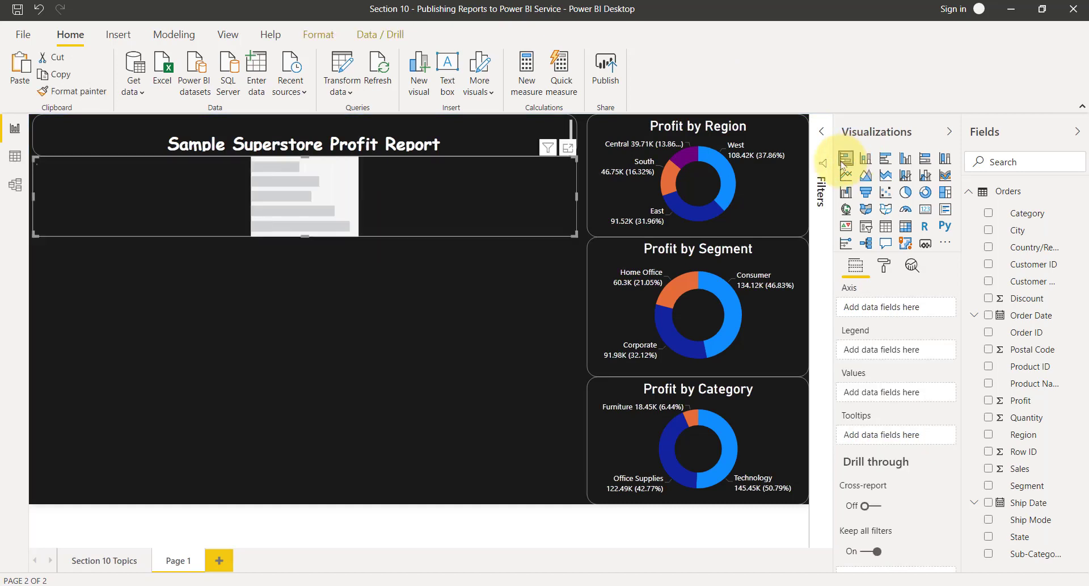
pyautogui.moveTo(573, 234); pyautogui.dragTo(339, 350)
pyautogui.moveTo(272, 298); pyautogui.dragTo(509, 420)
# - Assign Sub-Category to the bar chart's axis and Profit to its values, and open the chart's formatting options
pyautogui.moveTo(1056, 545); pyautogui.dragTo(882, 306)
pyautogui.moveTo(1031, 402); pyautogui.dragTo(903, 399)
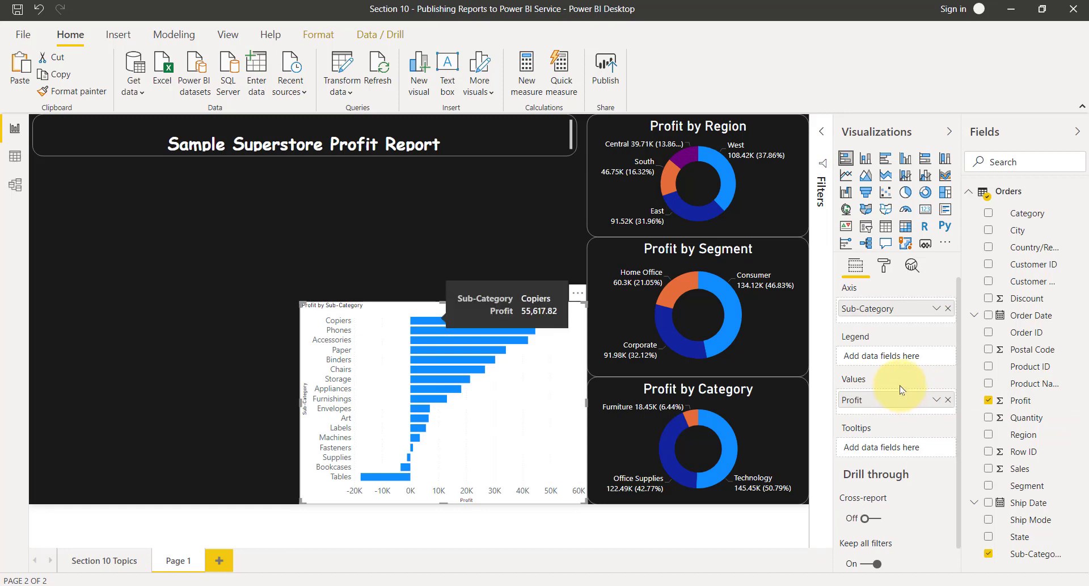
pyautogui.click(885, 266)
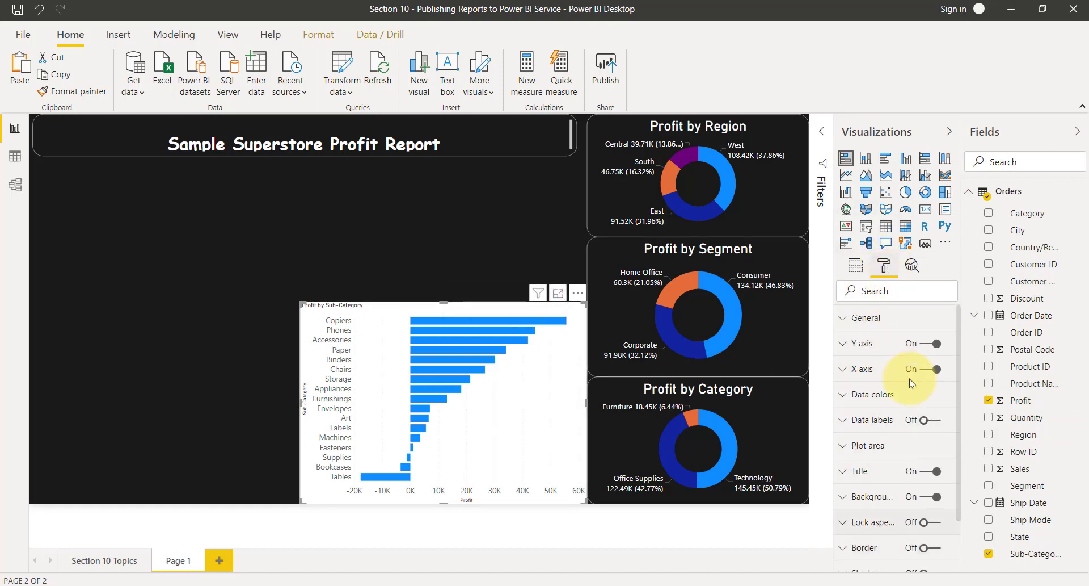
# - Turn off the Sub-Category bar chart's background and turn on its data labels in white
pyautogui.click(934, 496)
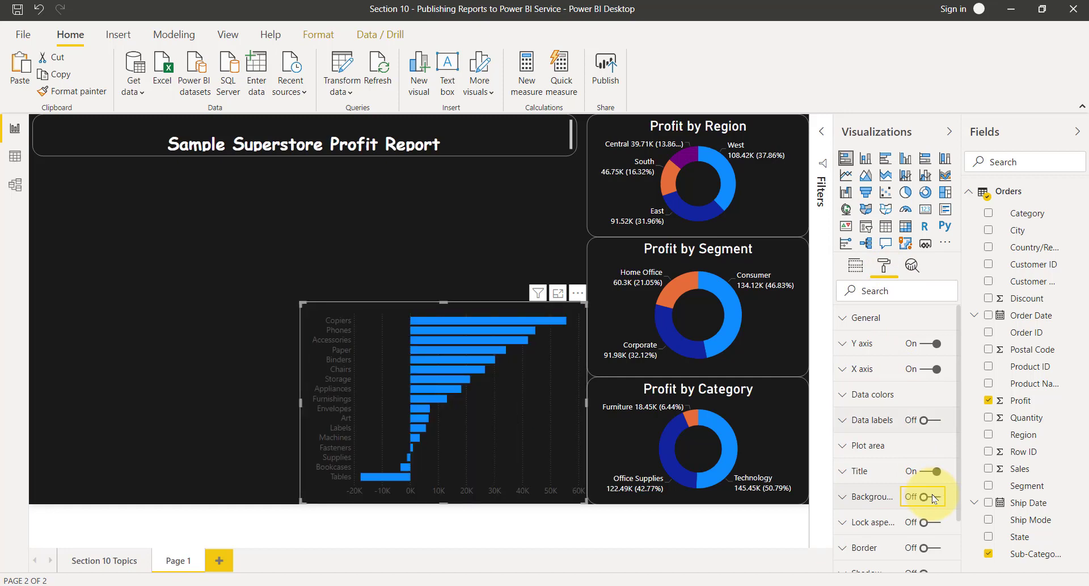
pyautogui.click(931, 420)
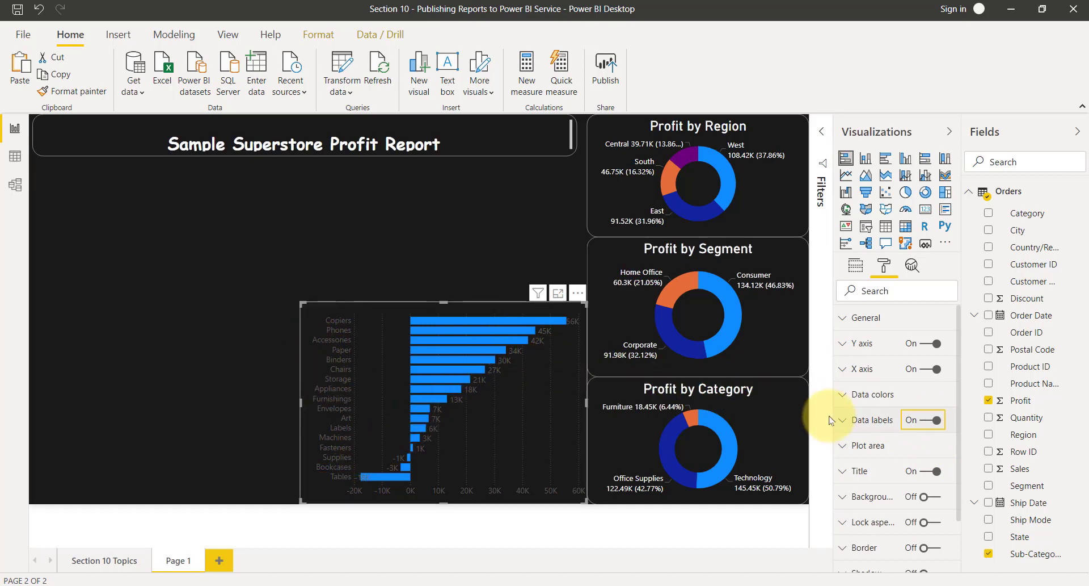
pyautogui.click(859, 427)
pyautogui.click(860, 463)
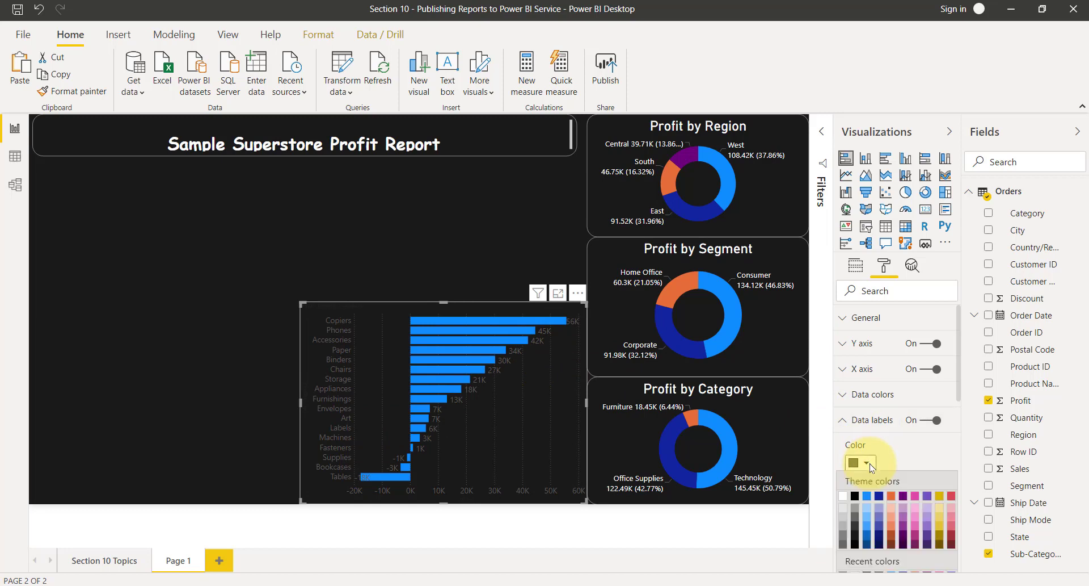
pyautogui.click(844, 498)
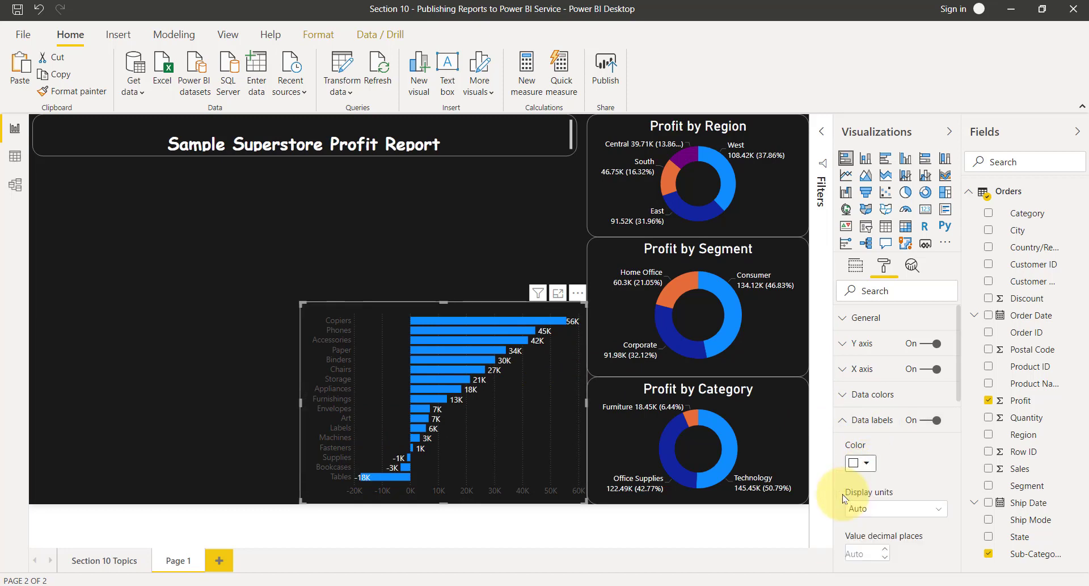
pyautogui.click(872, 426)
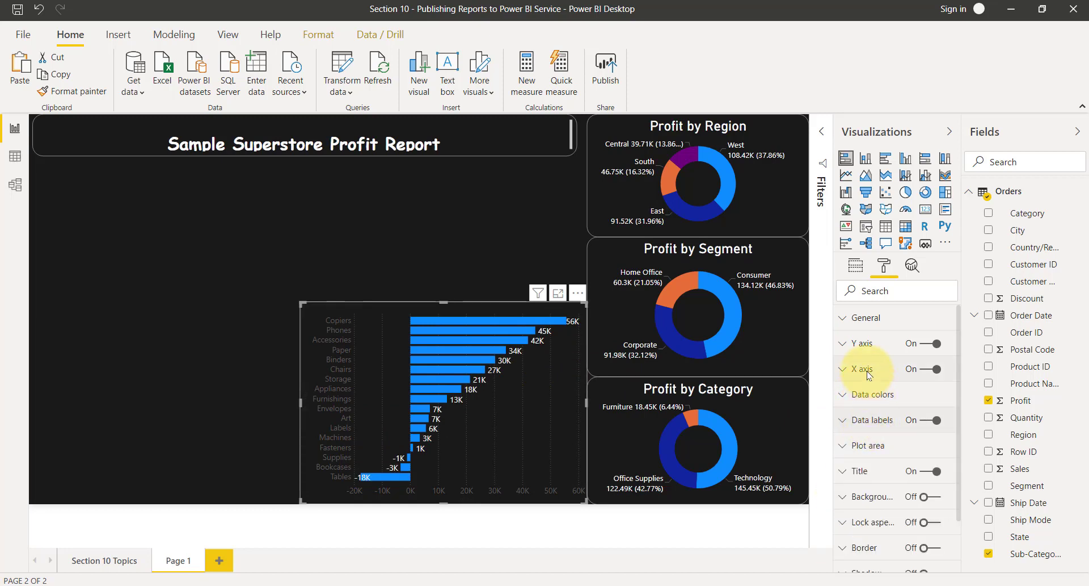
# - Set the label color of the bar chart's X axis and Y axis to white
pyautogui.click(868, 374)
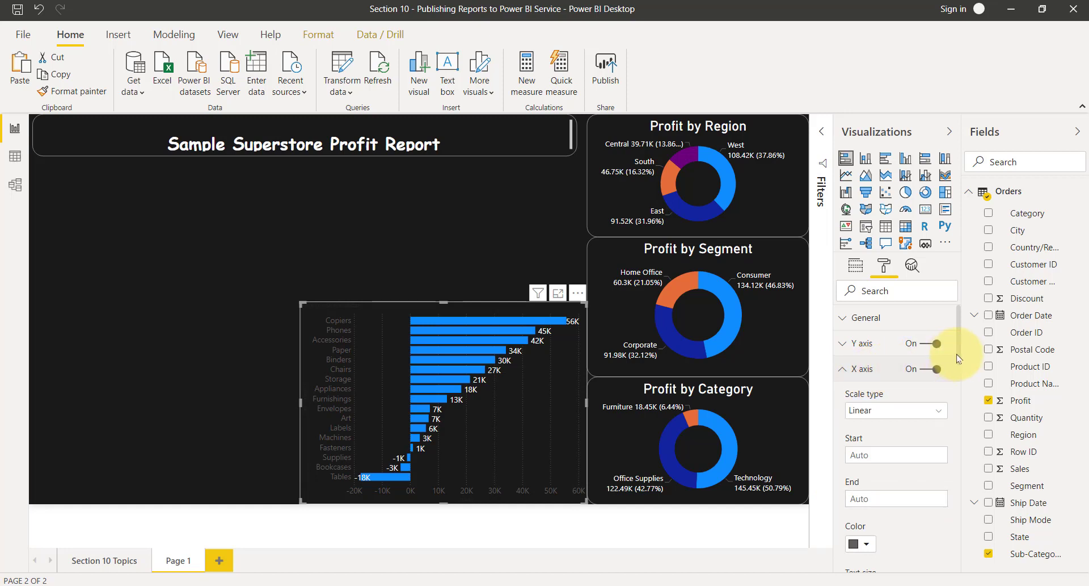
pyautogui.scroll(-3, 866, 365)
pyautogui.click(867, 359)
pyautogui.click(847, 207)
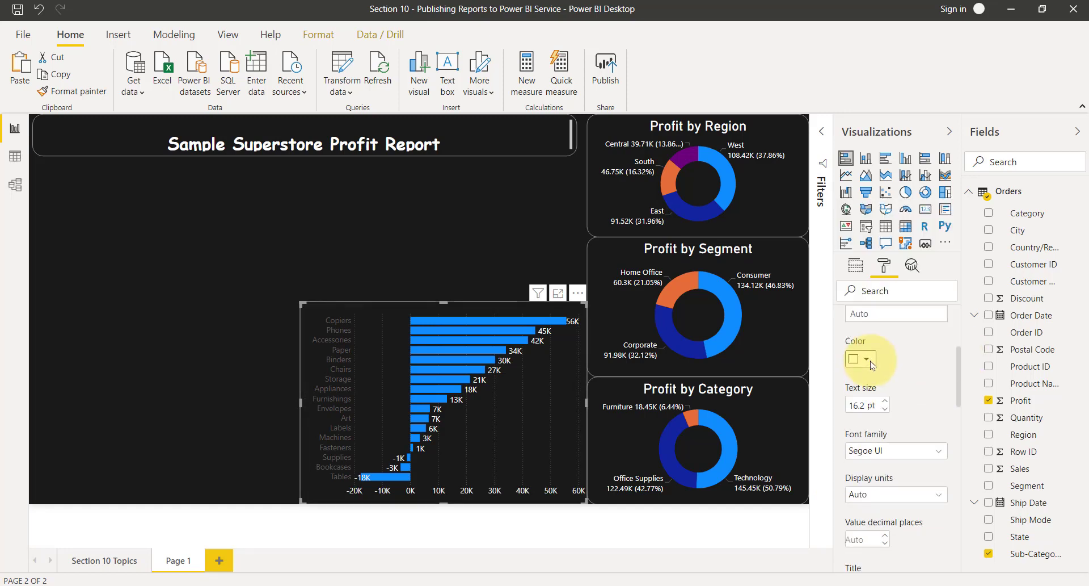
pyautogui.moveTo(960, 382); pyautogui.dragTo(961, 341)
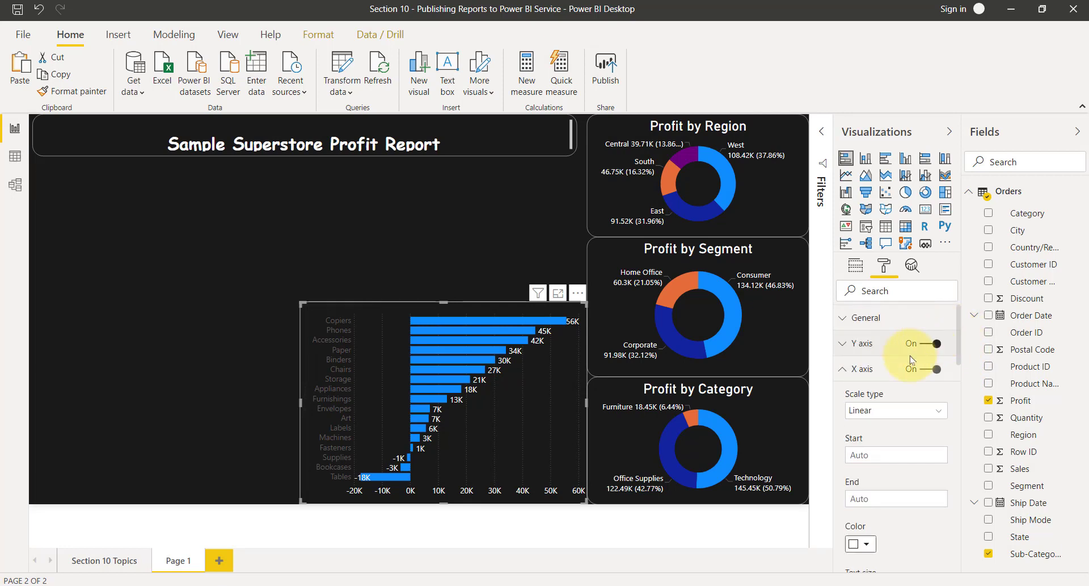
pyautogui.click(880, 345)
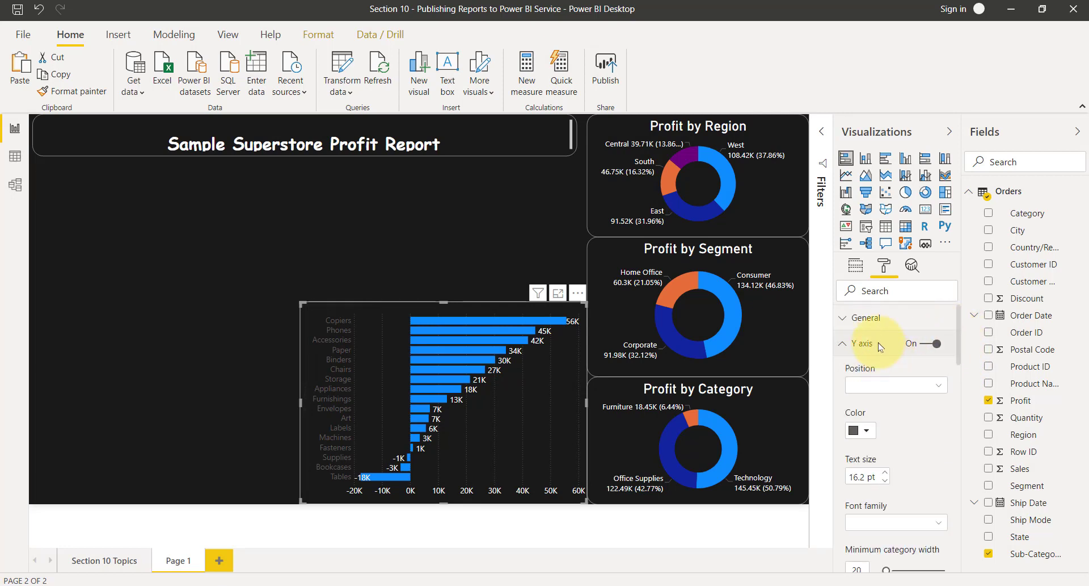
pyautogui.click(869, 431)
pyautogui.press('Return')
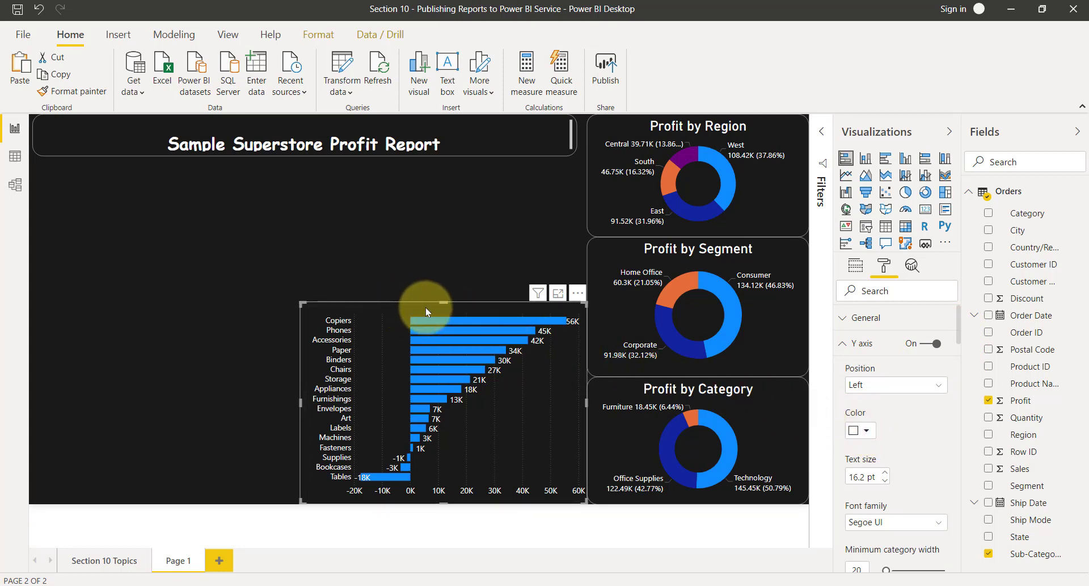
pyautogui.click(878, 346)
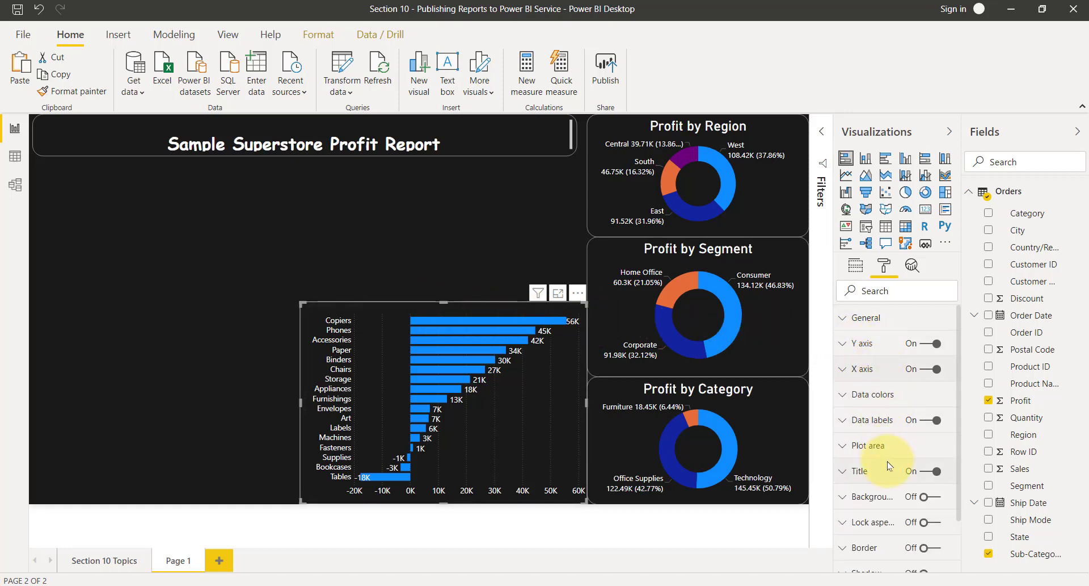
# - Make the Profit by Sub-Category title white, center it and enlarge its text to at least 22 pt
pyautogui.click(865, 471)
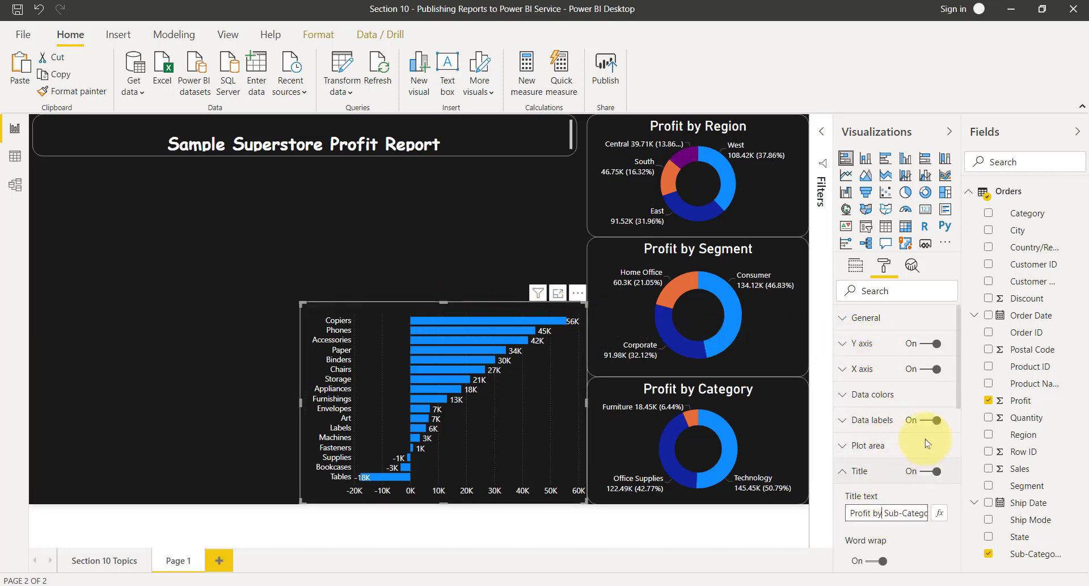
pyautogui.moveTo(956, 377); pyautogui.dragTo(973, 439)
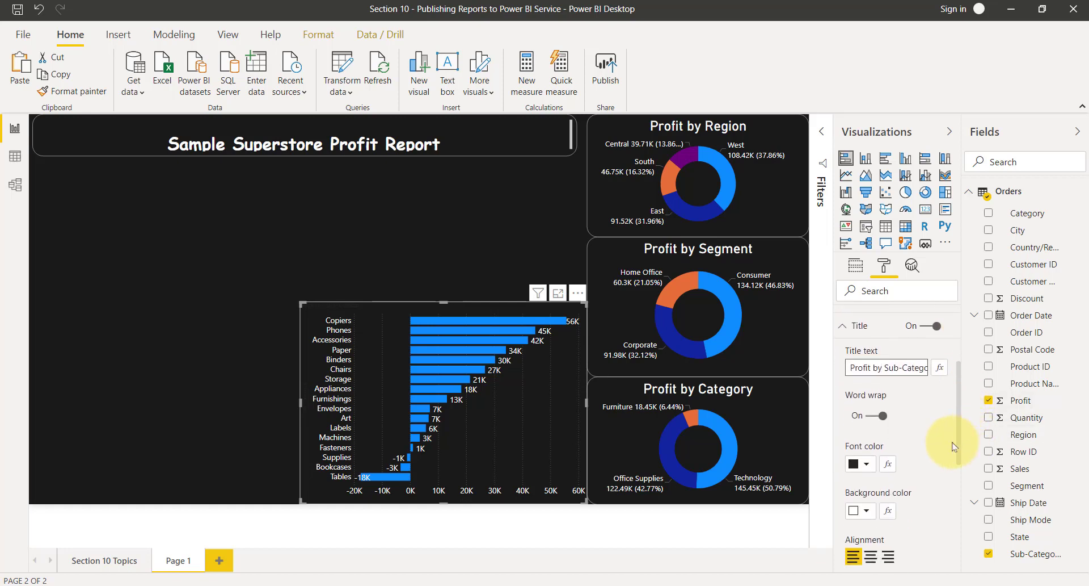
pyautogui.click(868, 464)
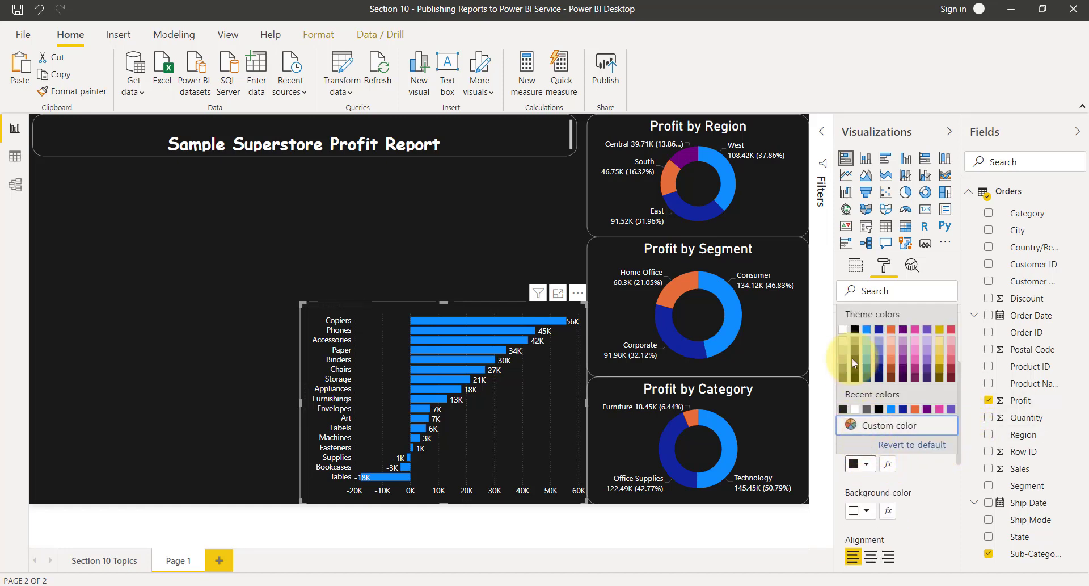
pyautogui.click(846, 330)
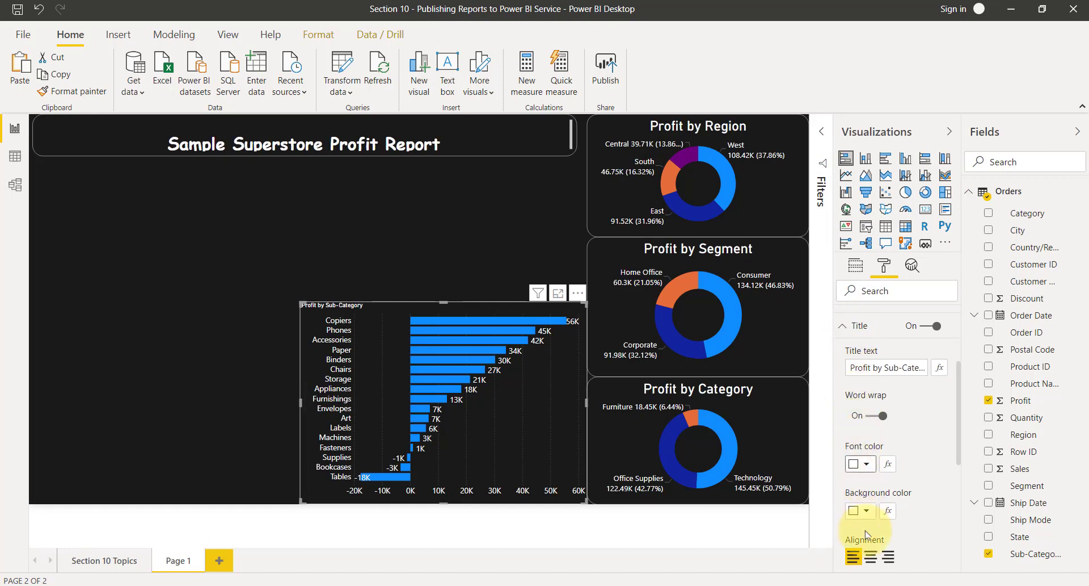
pyautogui.click(869, 556)
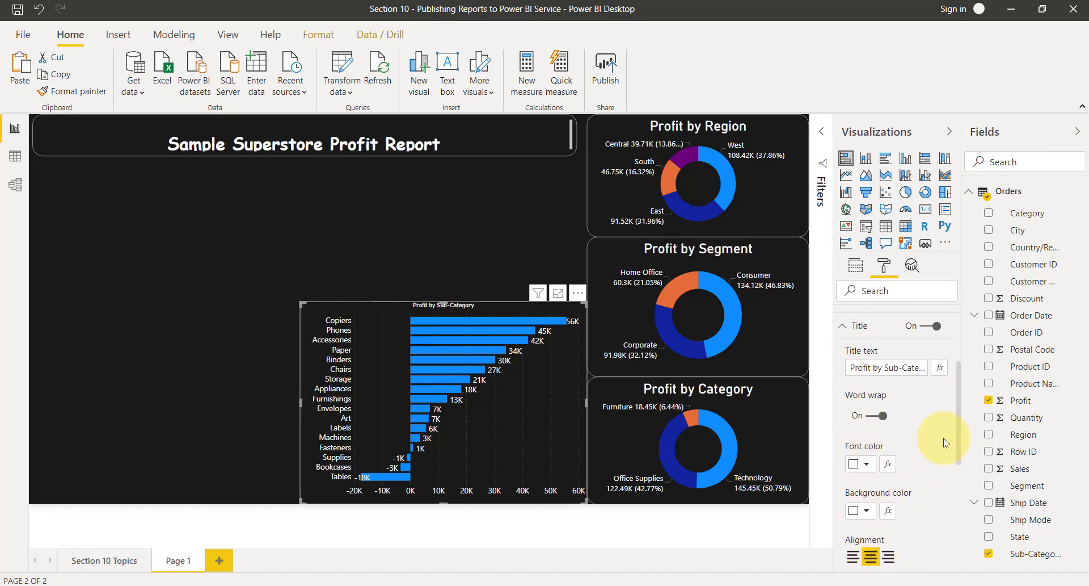
pyautogui.scroll(-5, 944, 438)
pyautogui.click(886, 440)
pyautogui.click(886, 441)
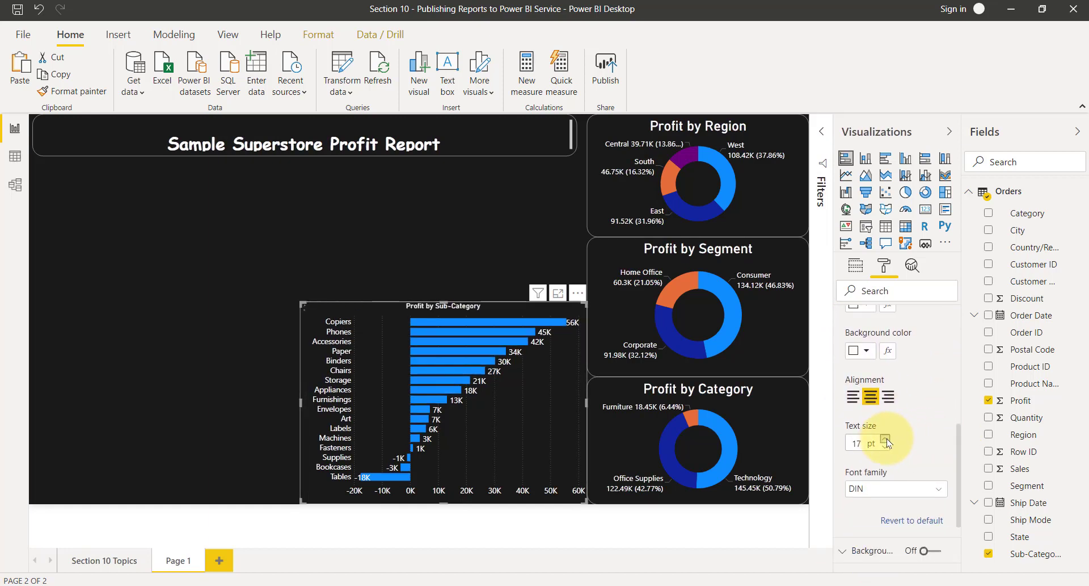
pyautogui.click(887, 440)
pyautogui.click(886, 440)
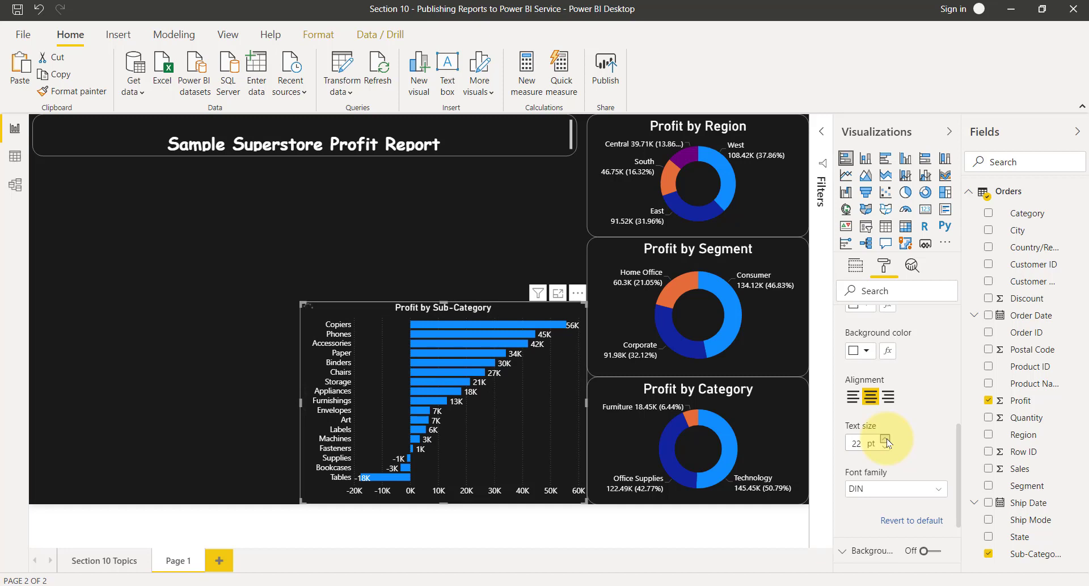
pyautogui.click(792, 420)
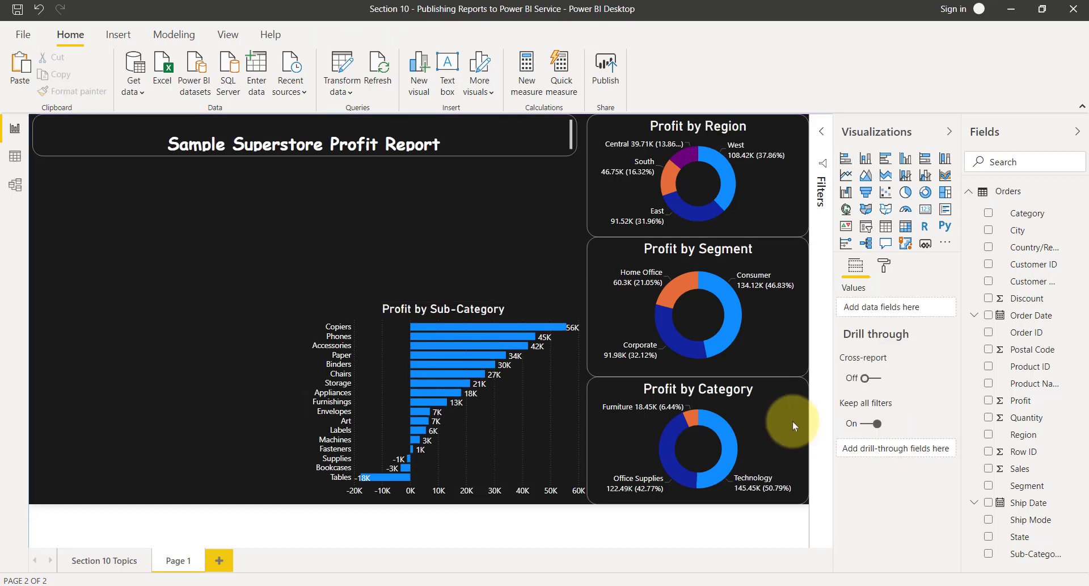
# - Copy the Profit by Segment chart's formatting to the Profit by Sub-Category chart with Format painter
pyautogui.click(390, 346)
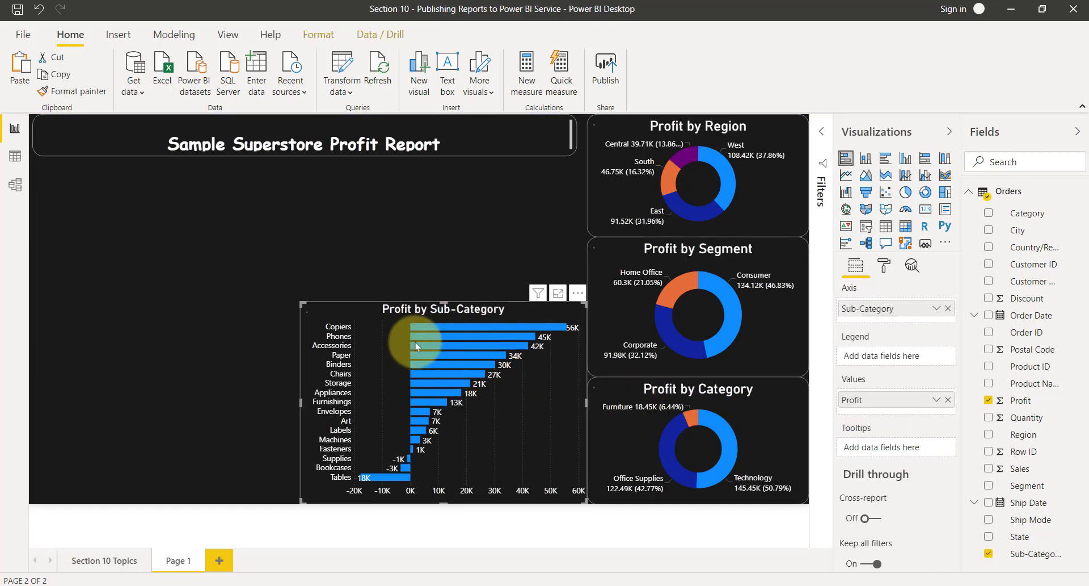
pyautogui.click(627, 298)
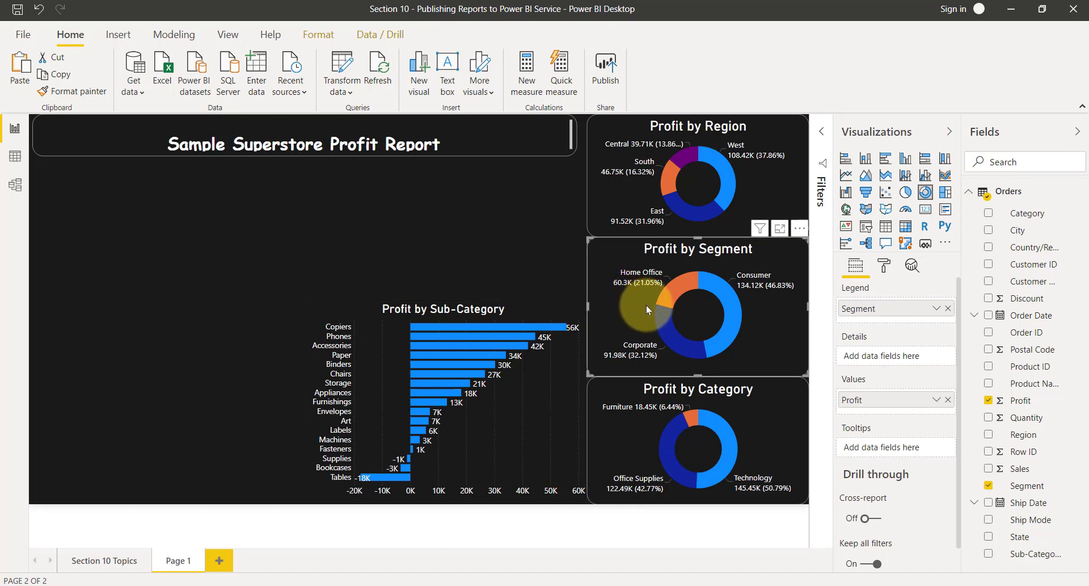
pyautogui.click(88, 96)
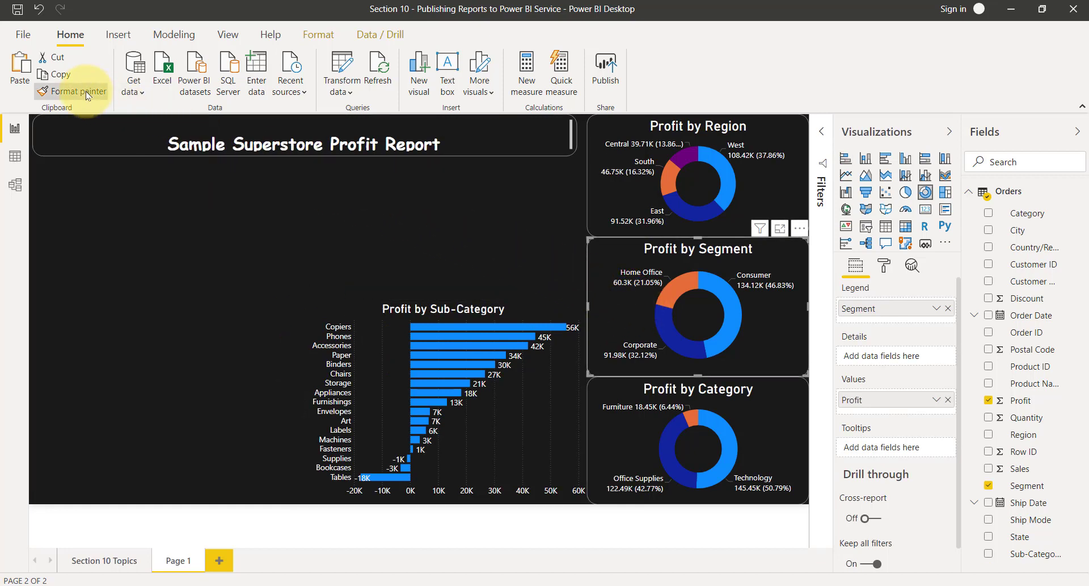
pyautogui.click(366, 371)
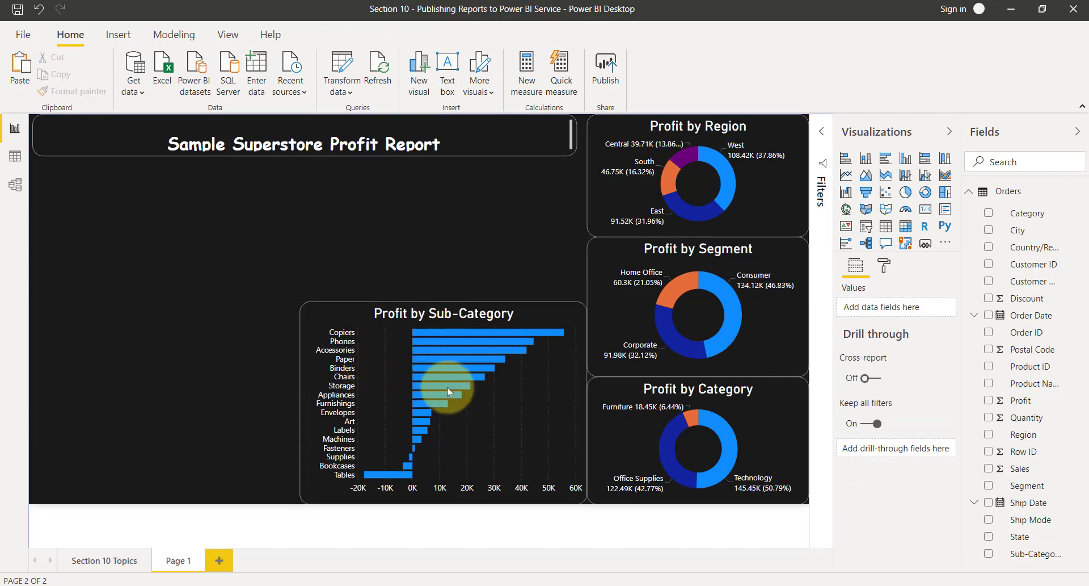
# - Turn the data labels back on for the Profit by Sub-Category chart and deselect it
pyautogui.click(528, 403)
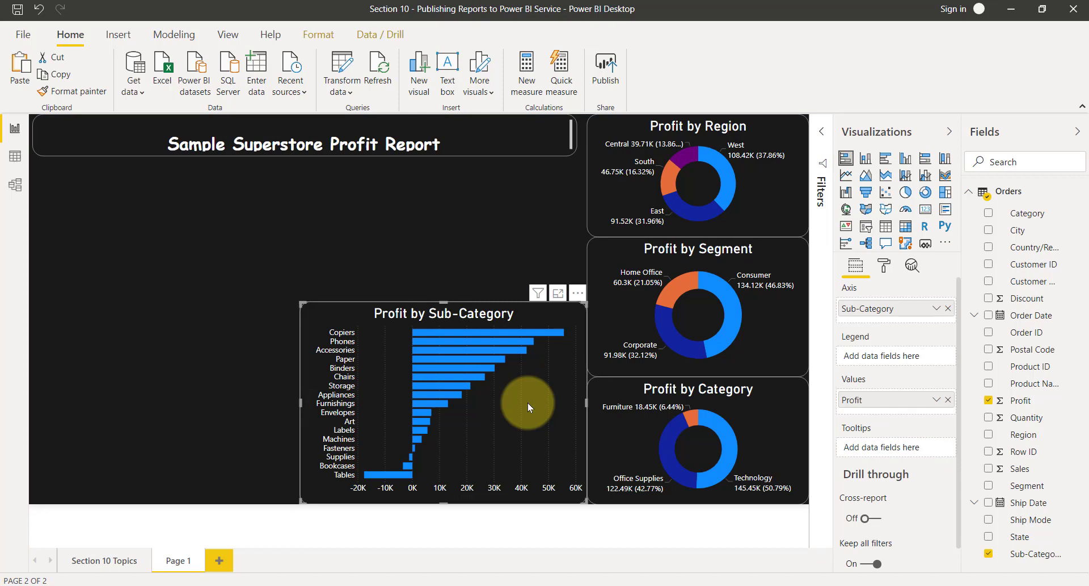
pyautogui.click(884, 265)
pyautogui.click(935, 420)
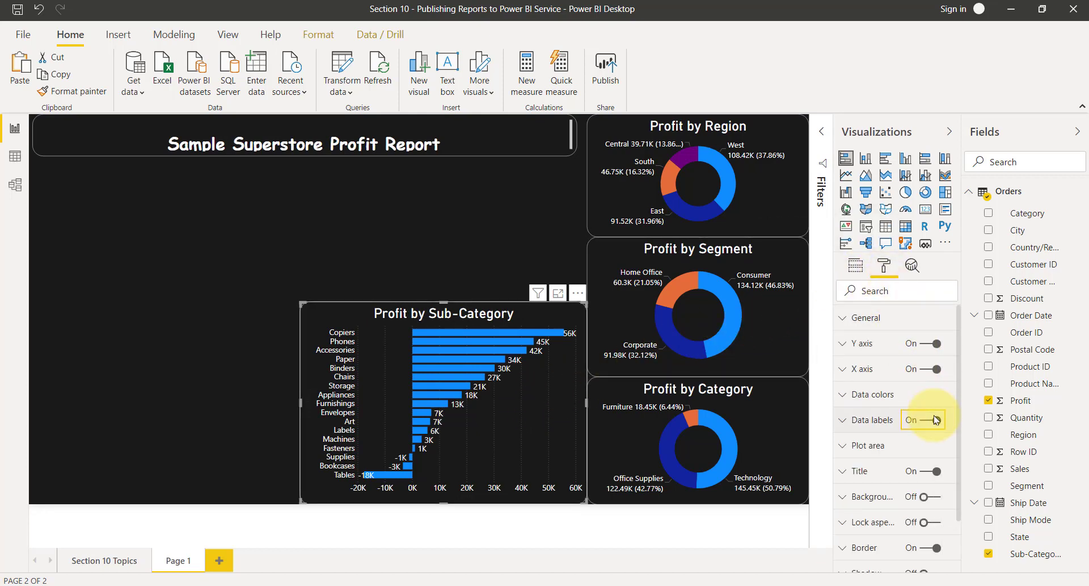
pyautogui.press('Escape')
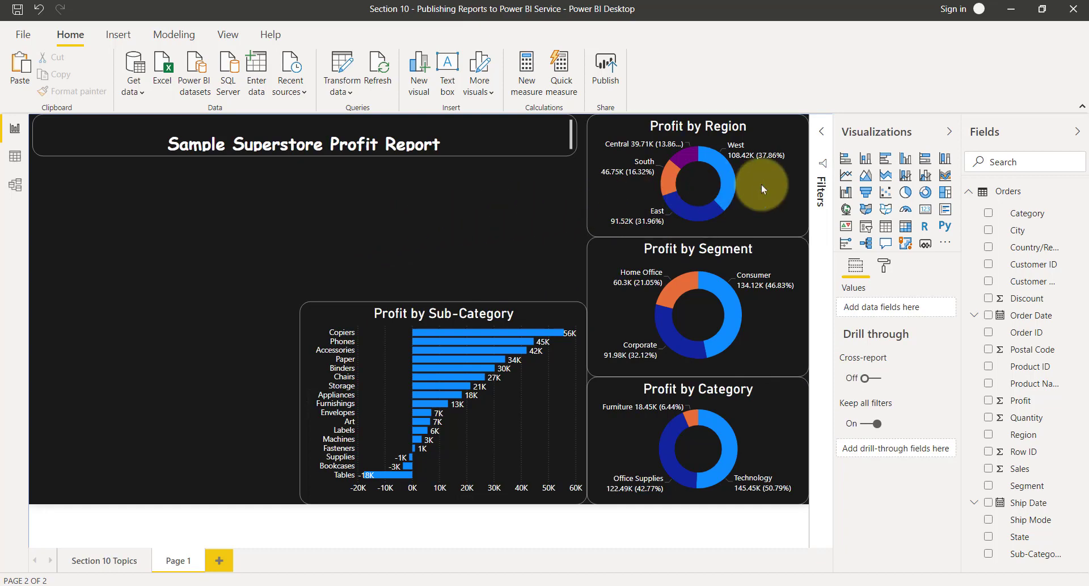
# - Insert a line chart above the Profit by Sub-Category chart, showing Profit by Order Date expanded to the year and quarter level
pyautogui.click(846, 175)
pyautogui.moveTo(577, 235); pyautogui.dragTo(528, 254)
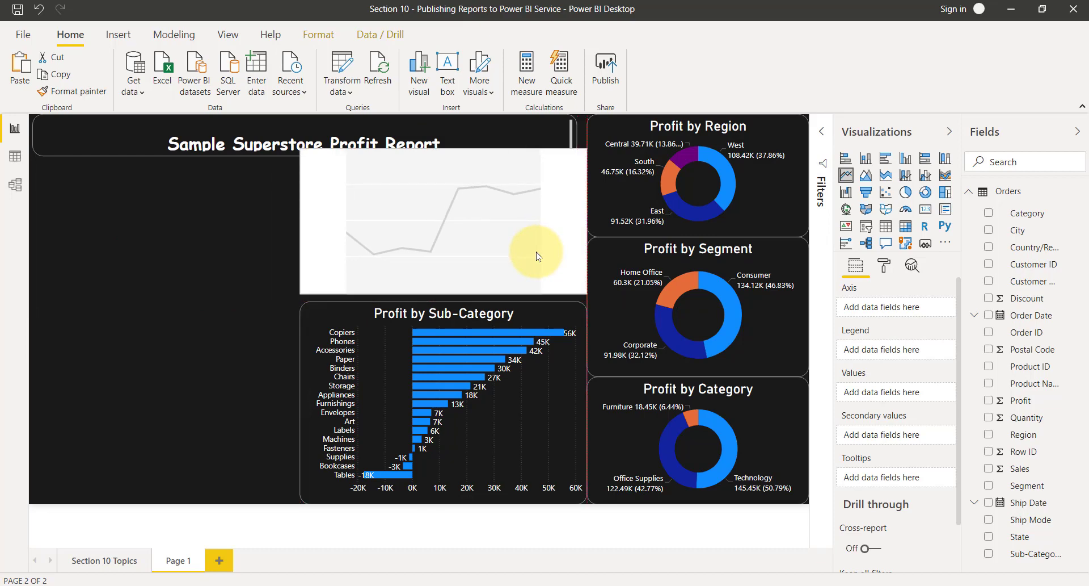
pyautogui.click(988, 316)
pyautogui.click(989, 316)
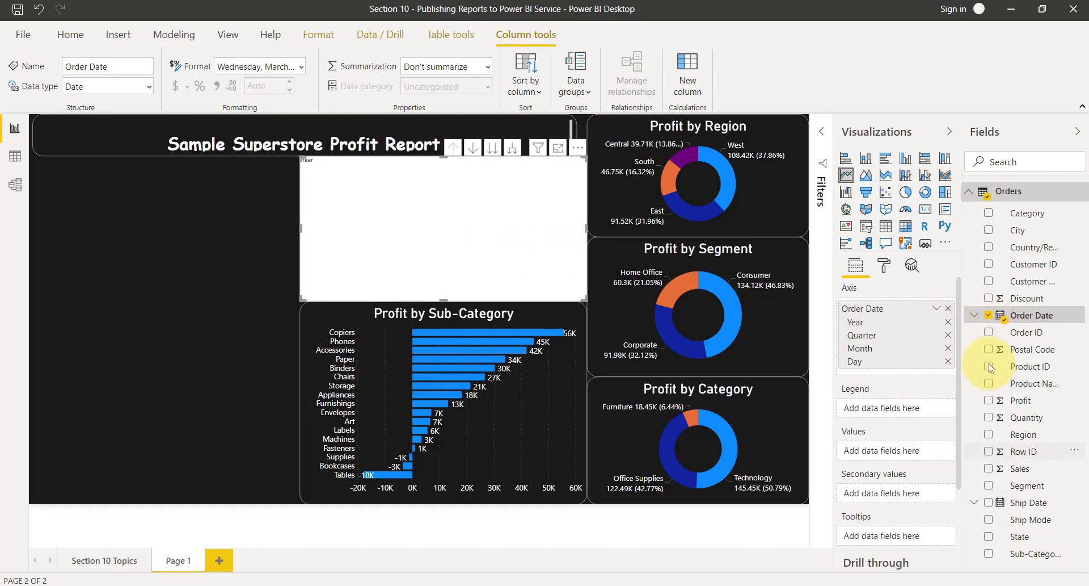
pyautogui.click(988, 400)
pyautogui.moveTo(479, 219)
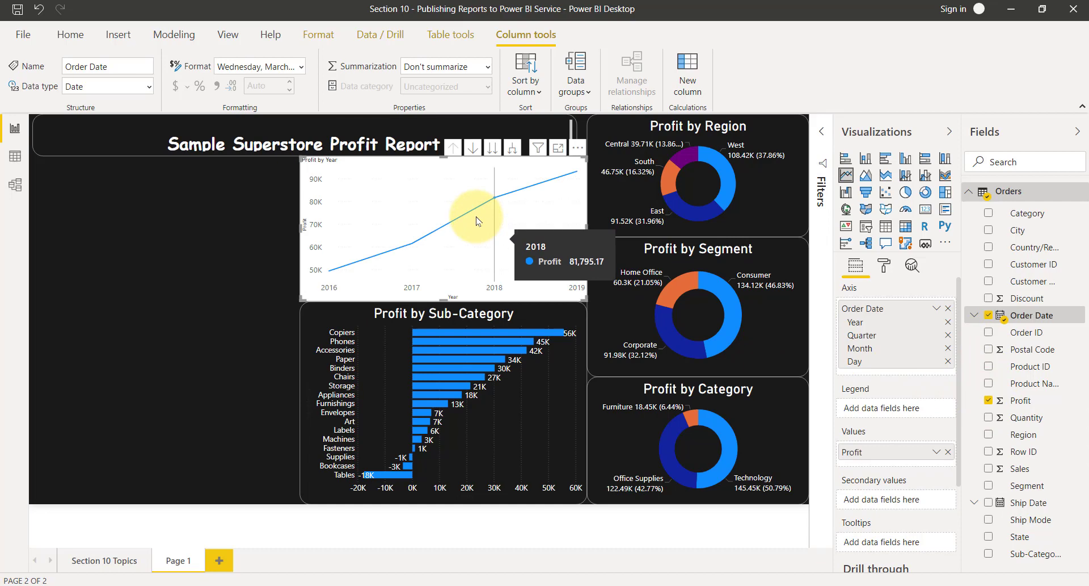
pyautogui.click(513, 148)
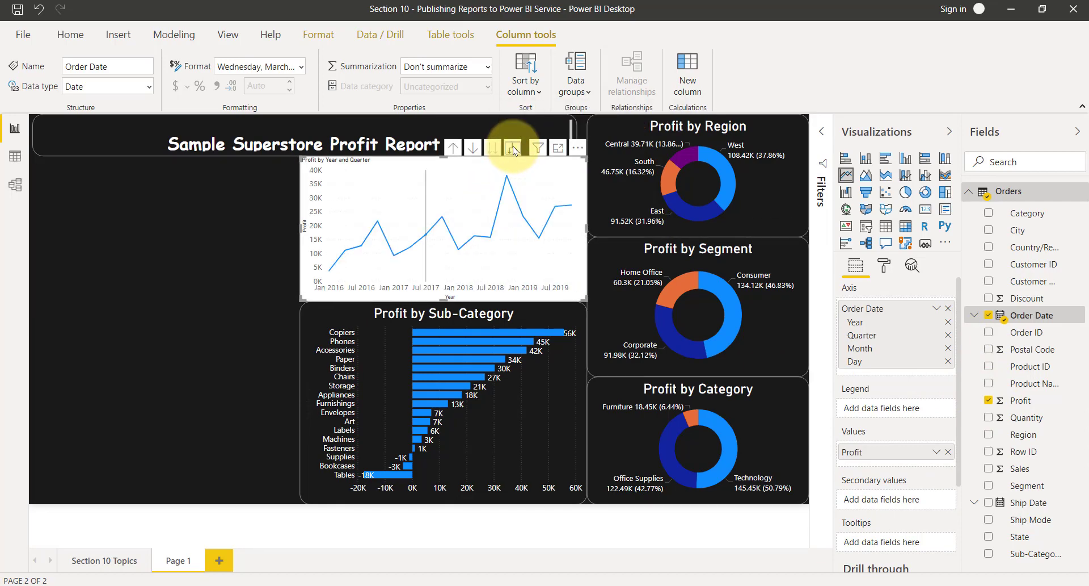
# - Copy the Profit by Sub-Category chart's formatting to the line chart with Format painter
pyautogui.click(384, 342)
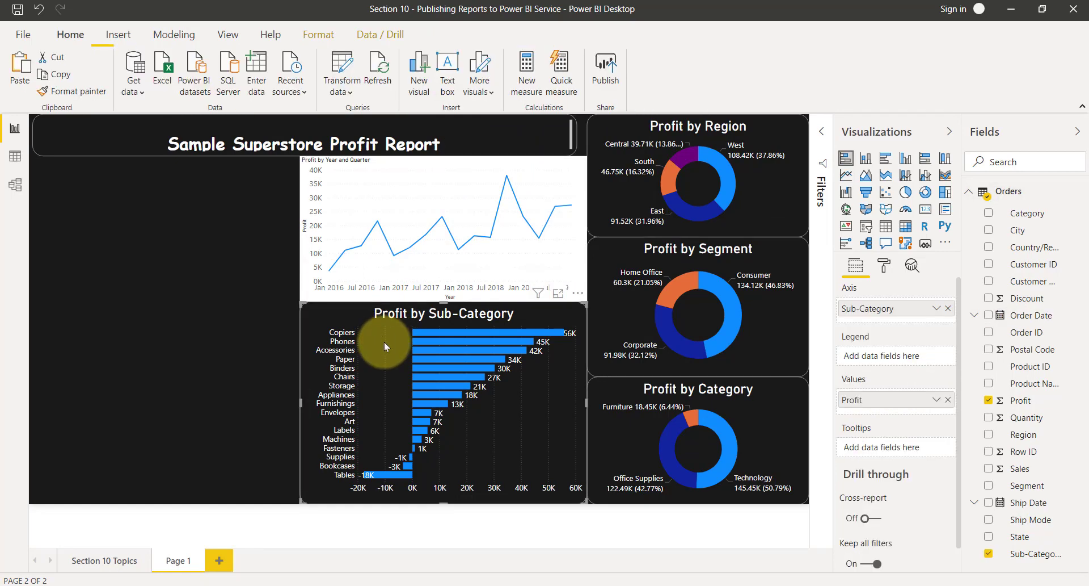
pyautogui.click(78, 91)
pyautogui.click(363, 180)
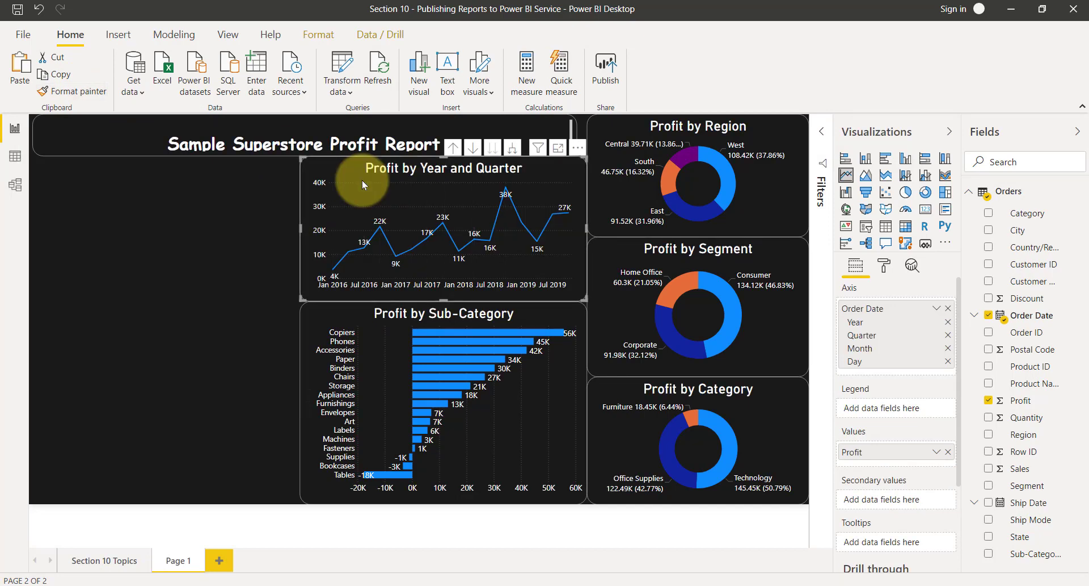
pyautogui.click(196, 210)
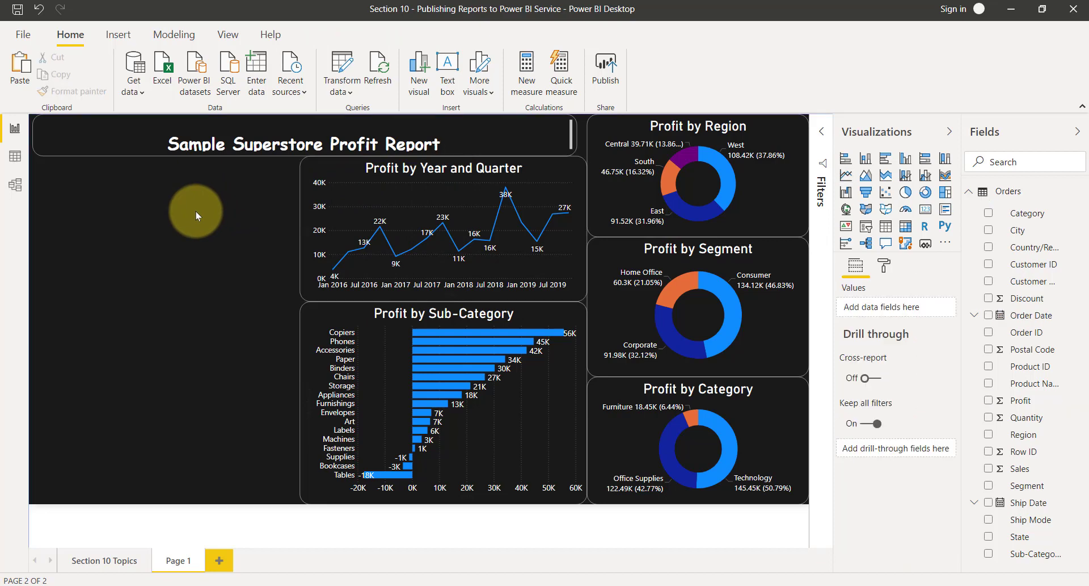
# - Check the Section 10 - Reference report for the remaining visuals and return to the report being built
pyautogui.moveTo(142, 583)
pyautogui.click(188, 491)
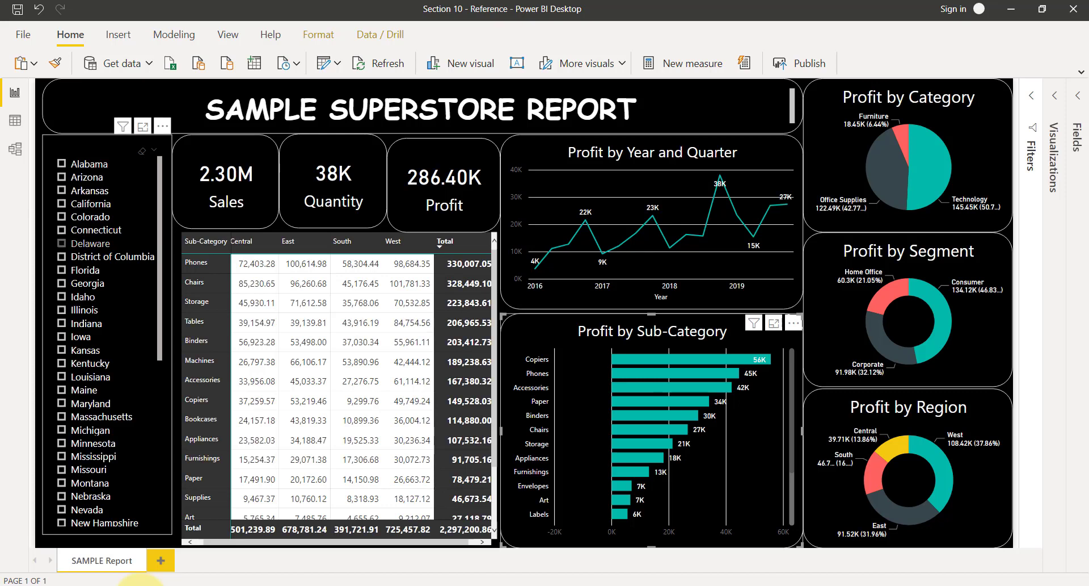
pyautogui.hotkey('alt', 'Tab')
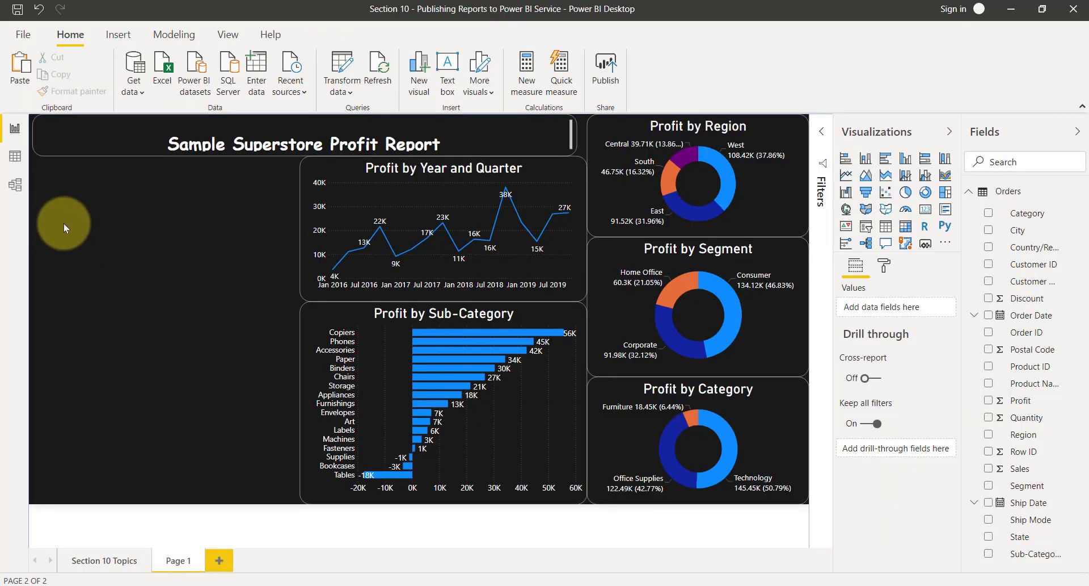
# - Insert a State slicer as a narrow full-height column along the page's left edge, beneath the report title
pyautogui.click(866, 226)
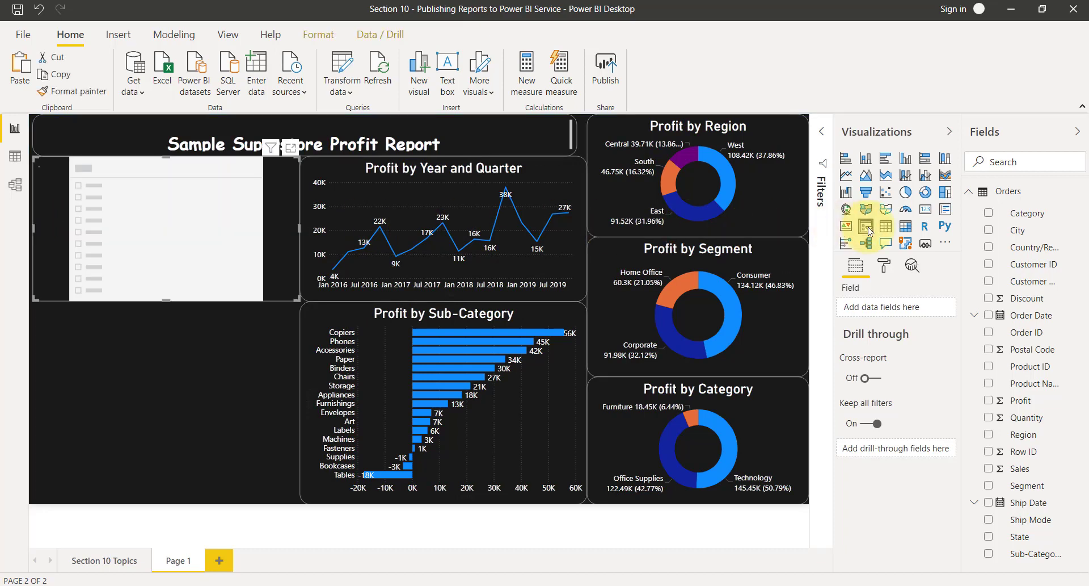
pyautogui.moveTo(296, 298); pyautogui.dragTo(160, 502)
pyautogui.moveTo(1021, 536); pyautogui.dragTo(109, 335)
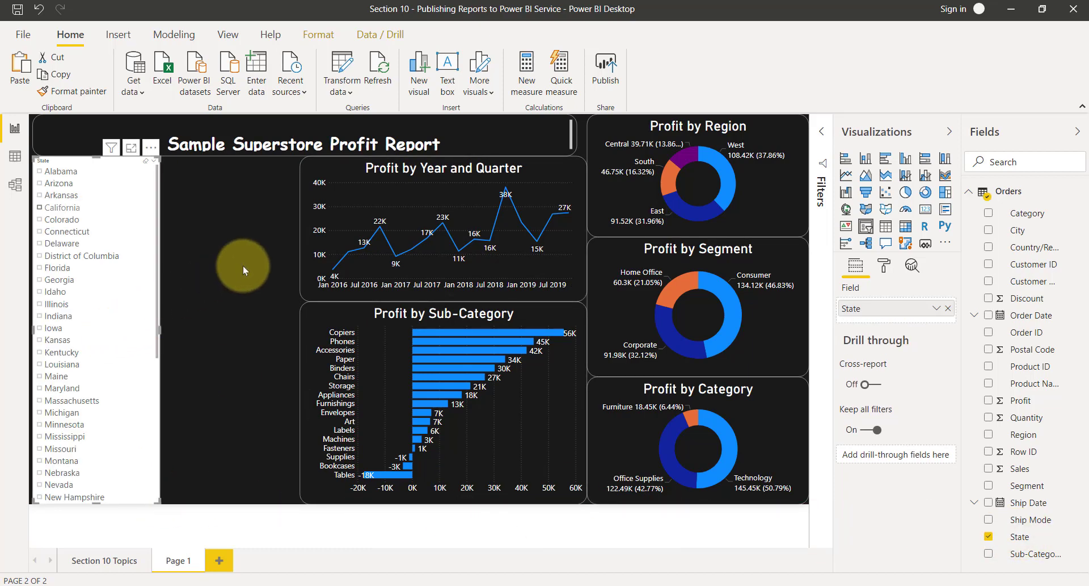
# - Try to copy the Profit by Year and Quarter chart's formatting to the State slicer with Format painter
pyautogui.click(378, 197)
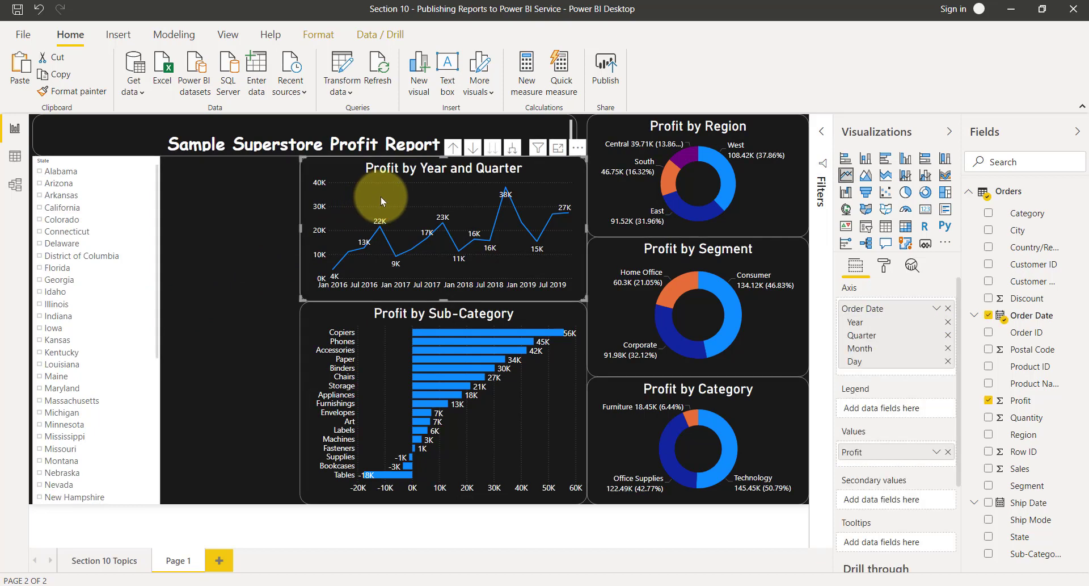
pyautogui.click(73, 90)
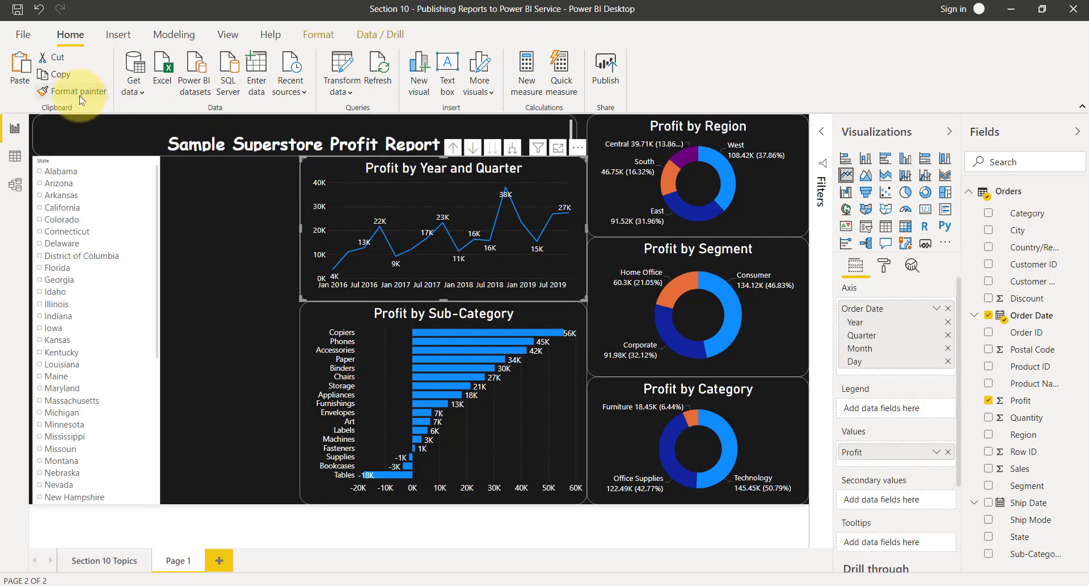
pyautogui.click(131, 236)
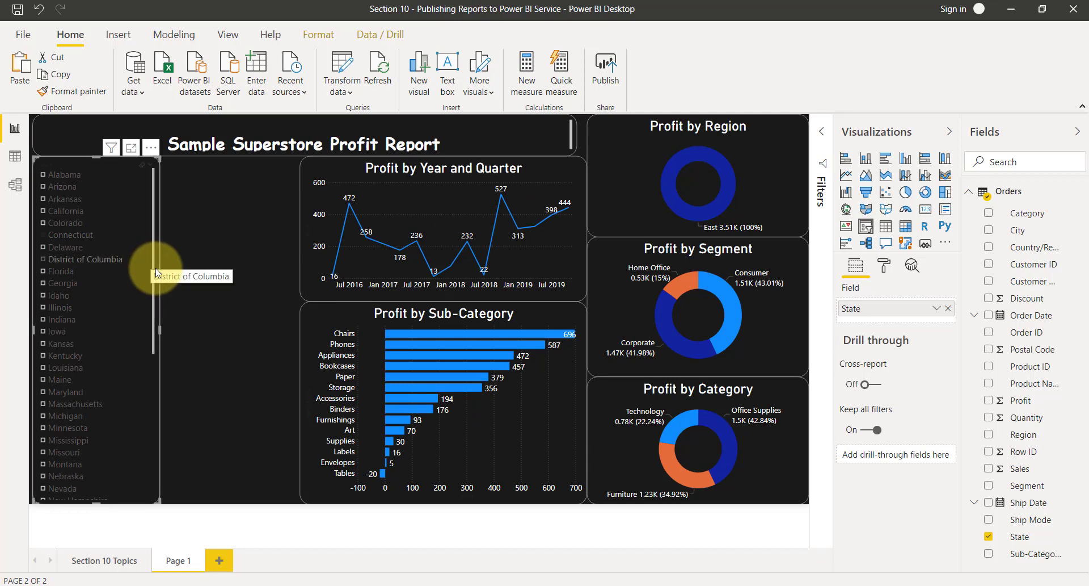
pyautogui.click(39, 11)
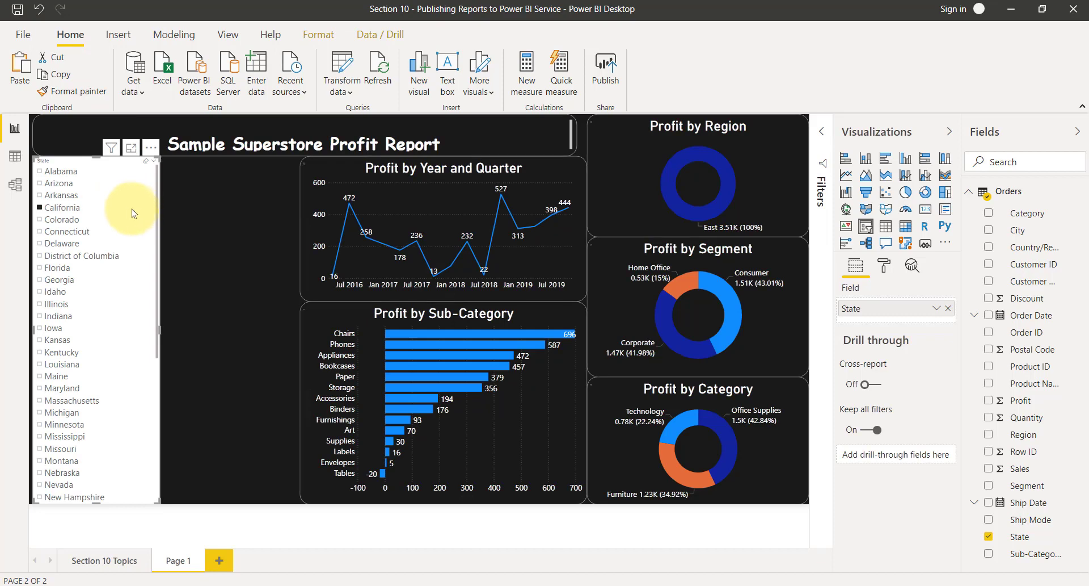
# - Test the State slicer by selecting single states such as Arizona, District of Columbia and Georgia
pyautogui.click(57, 183)
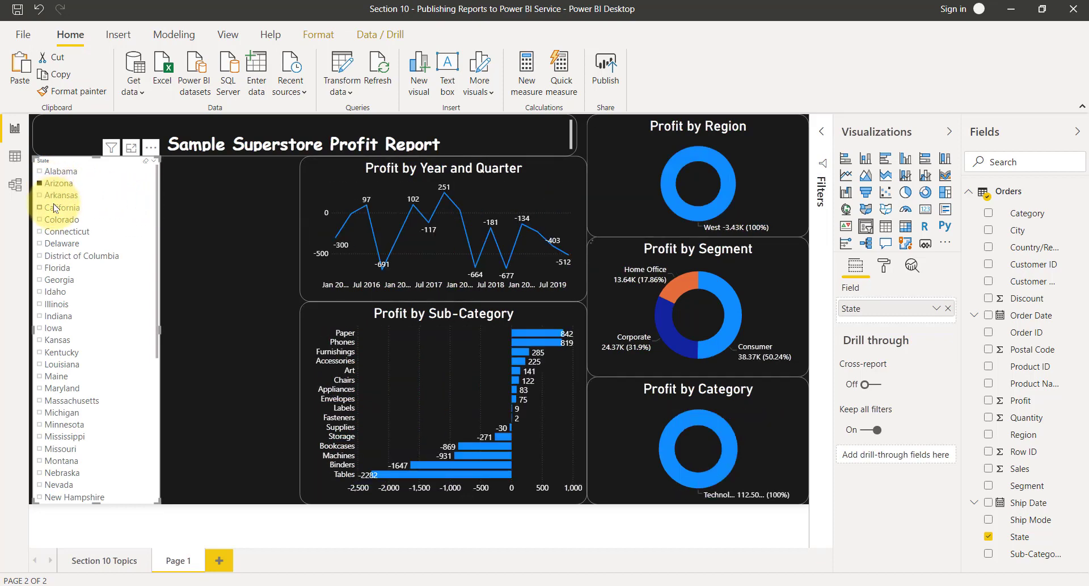
pyautogui.click(54, 208)
pyautogui.click(57, 231)
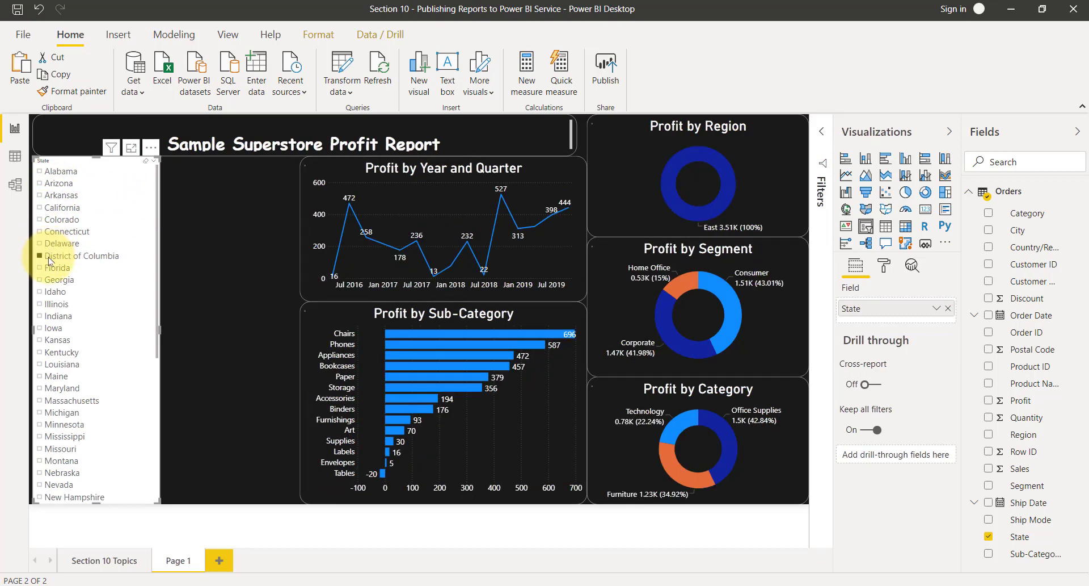
pyautogui.click(68, 256)
pyautogui.click(68, 255)
pyautogui.click(53, 284)
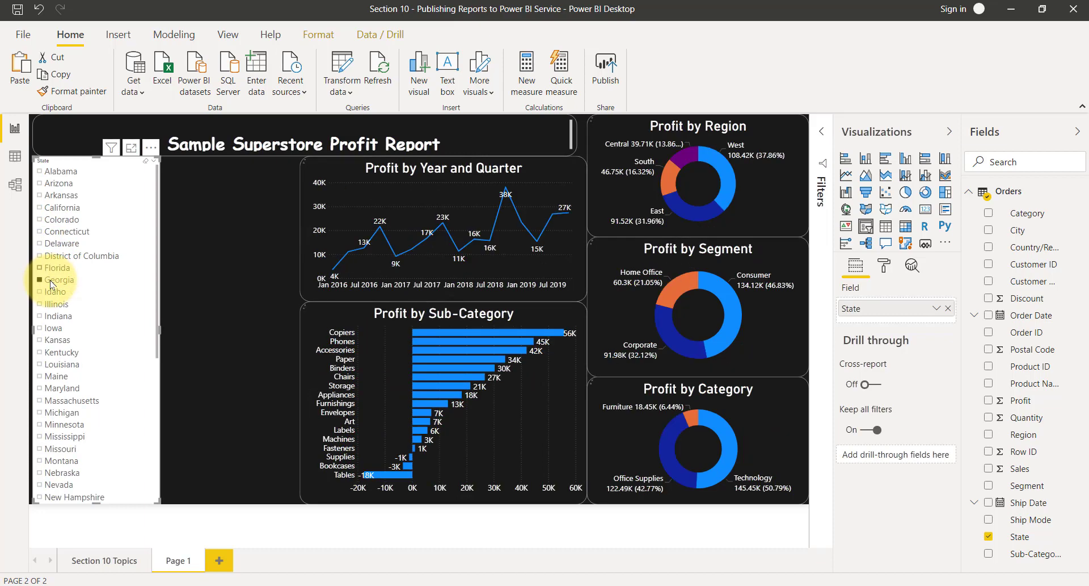
# - Turn off the State slicer's background
pyautogui.click(884, 265)
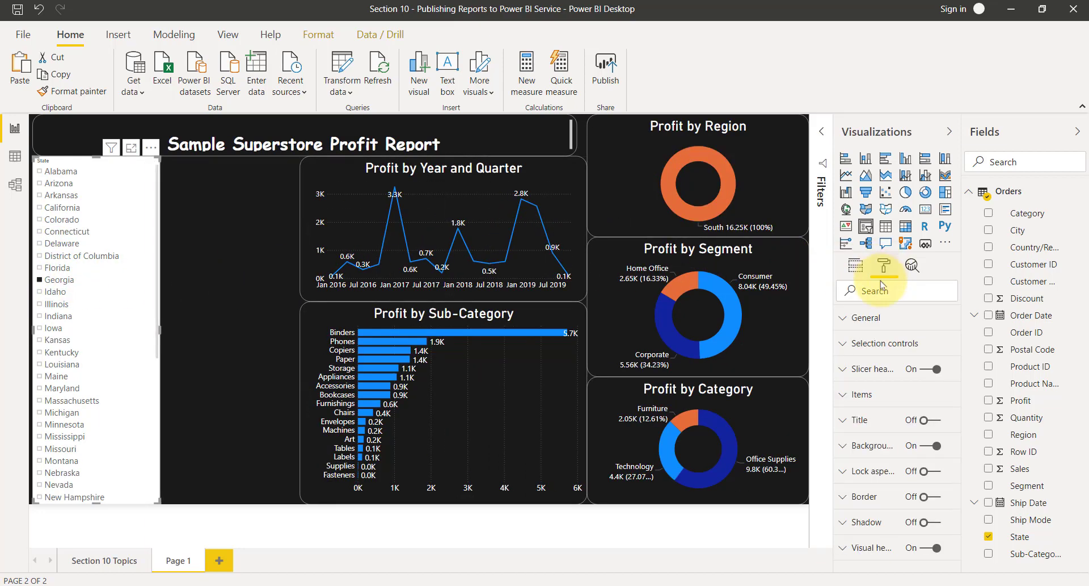
pyautogui.click(874, 342)
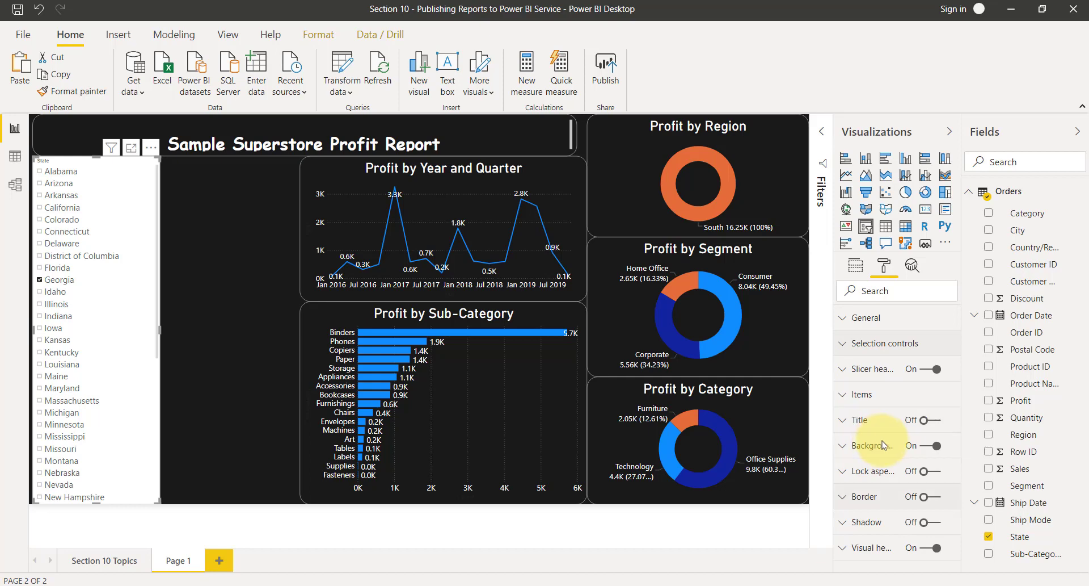
pyautogui.click(936, 446)
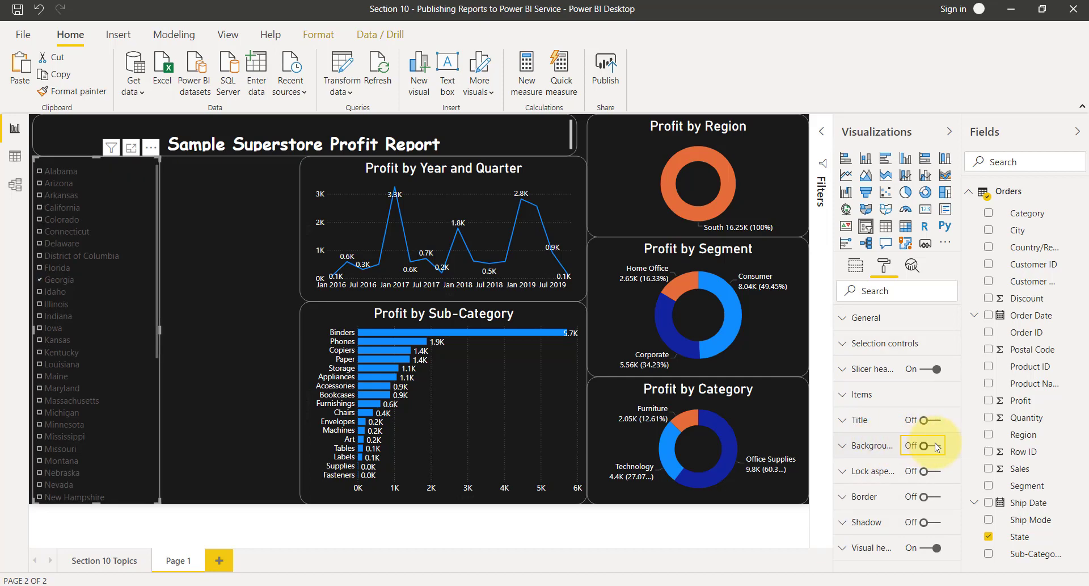
# - Set the State slicer items' text size to 21 pt and their font color to white
pyautogui.click(890, 393)
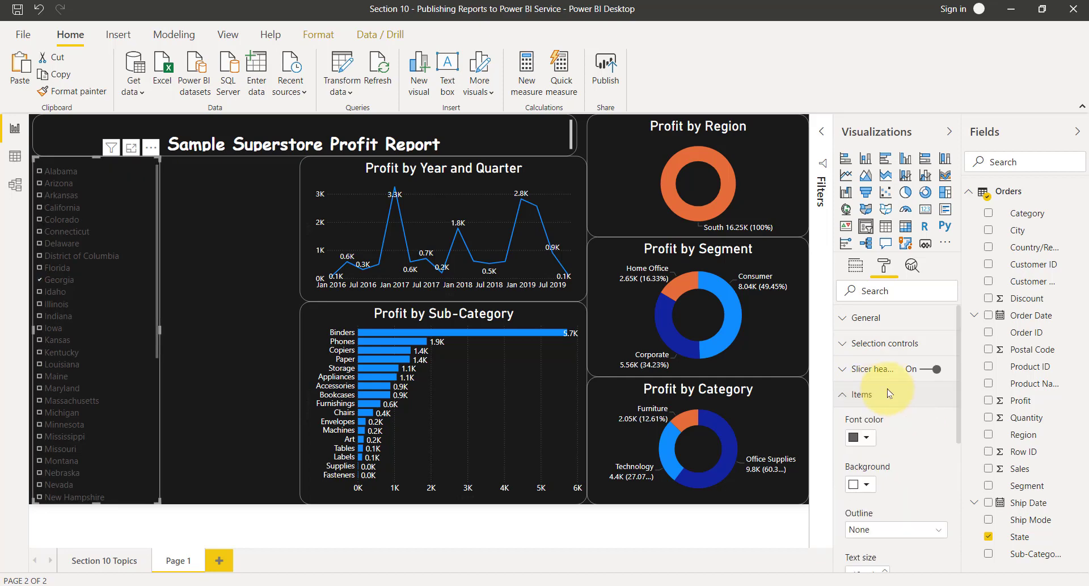
pyautogui.scroll(-2, 887, 441)
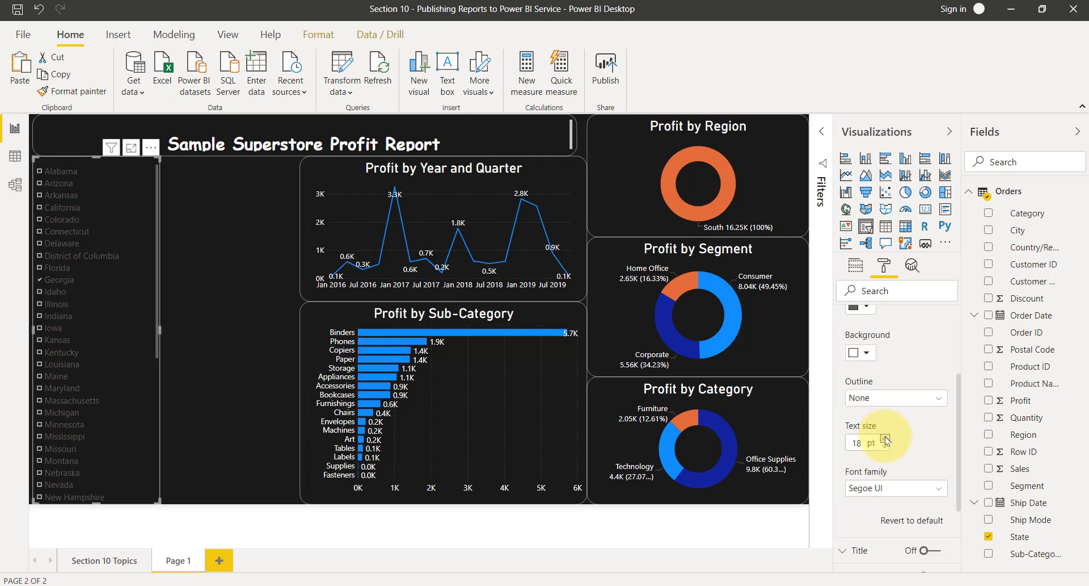
pyautogui.click(886, 439)
pyautogui.click(886, 438)
pyautogui.click(886, 438)
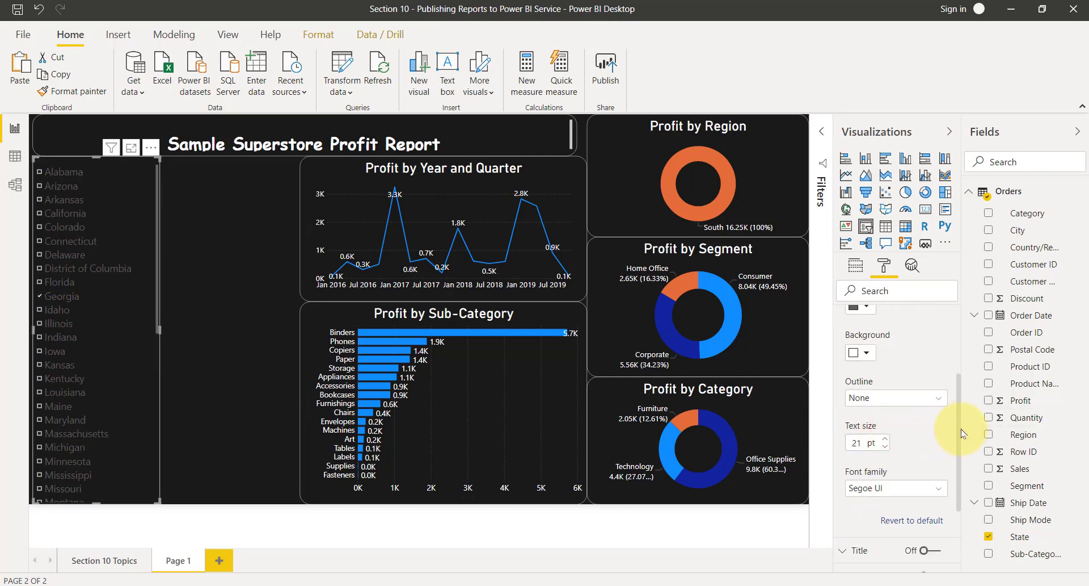
pyautogui.scroll(1, 931, 392)
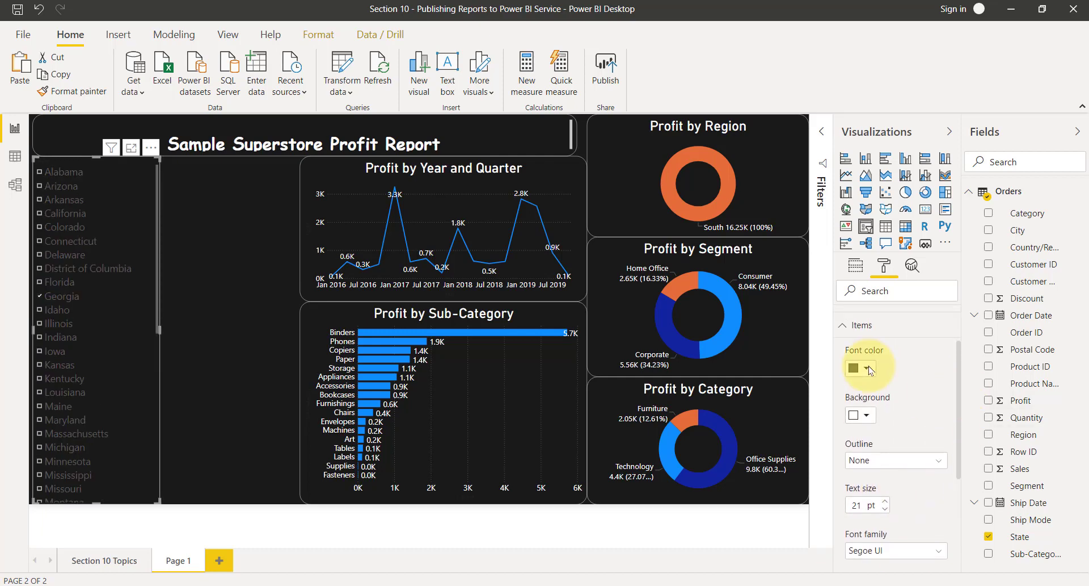
pyautogui.click(868, 369)
pyautogui.click(844, 401)
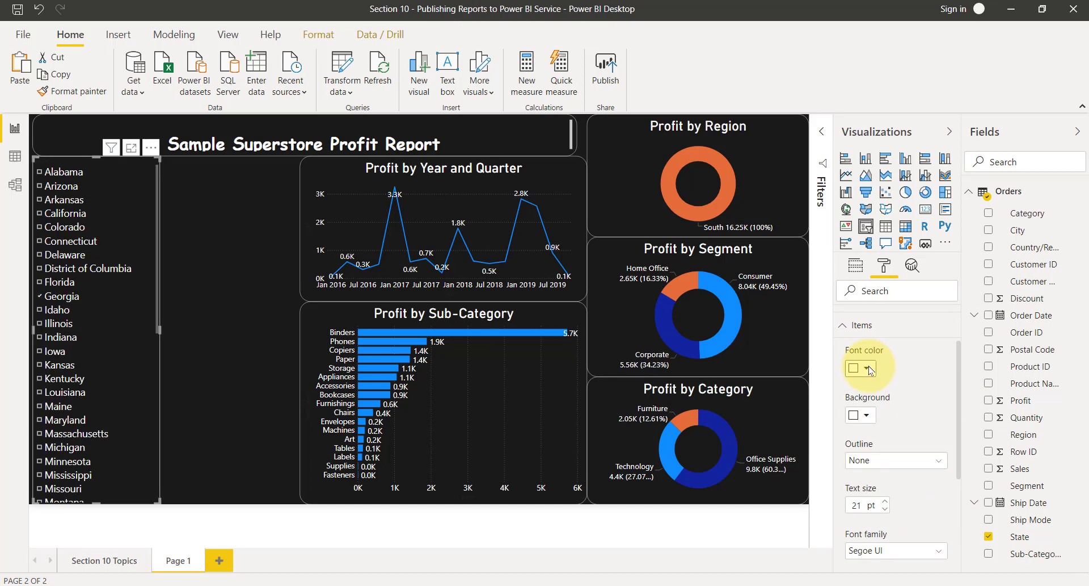
# - Test multiple selection in the State slicer by adding Connecticut and Delaware to Georgia and removing them again
pyautogui.keyDown('ctrl'); pyautogui.click(40, 240); pyautogui.keyUp('ctrl')
pyautogui.keyDown('ctrl'); pyautogui.click(44, 255); pyautogui.keyUp('ctrl')
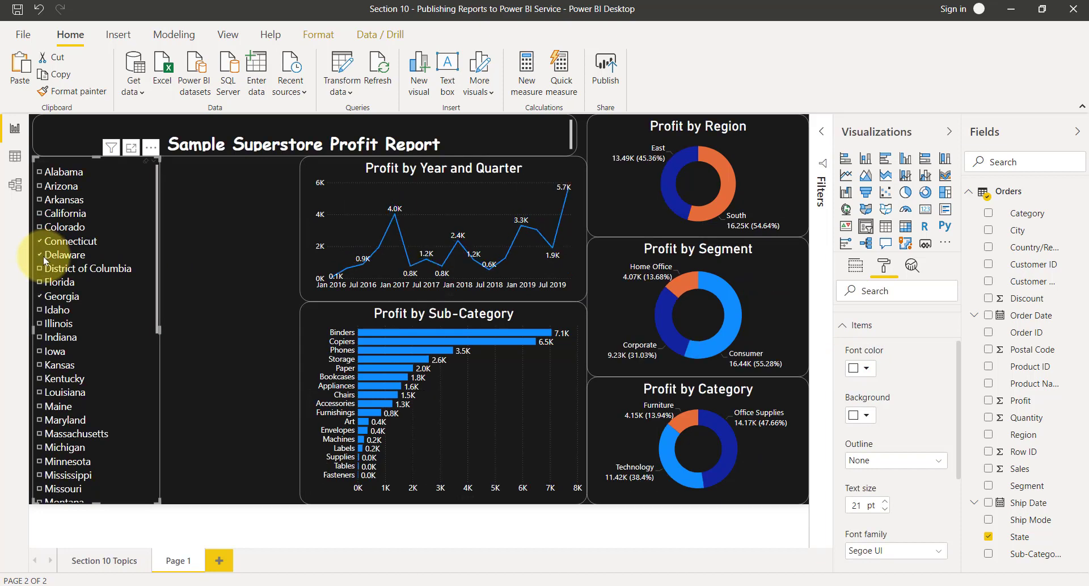
pyautogui.keyDown('ctrl'); pyautogui.click(44, 255); pyautogui.keyUp('ctrl')
pyautogui.keyDown('ctrl'); pyautogui.click(45, 241); pyautogui.keyUp('ctrl')
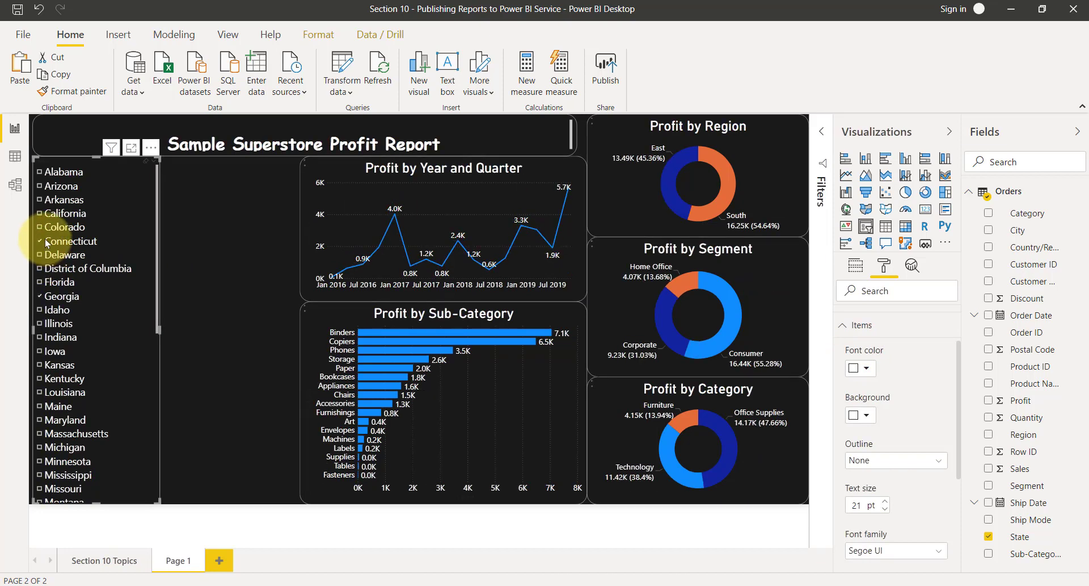
# - Clear the State slicer's selection and narrow the slicer slightly, leaving it deselected
pyautogui.click(143, 160)
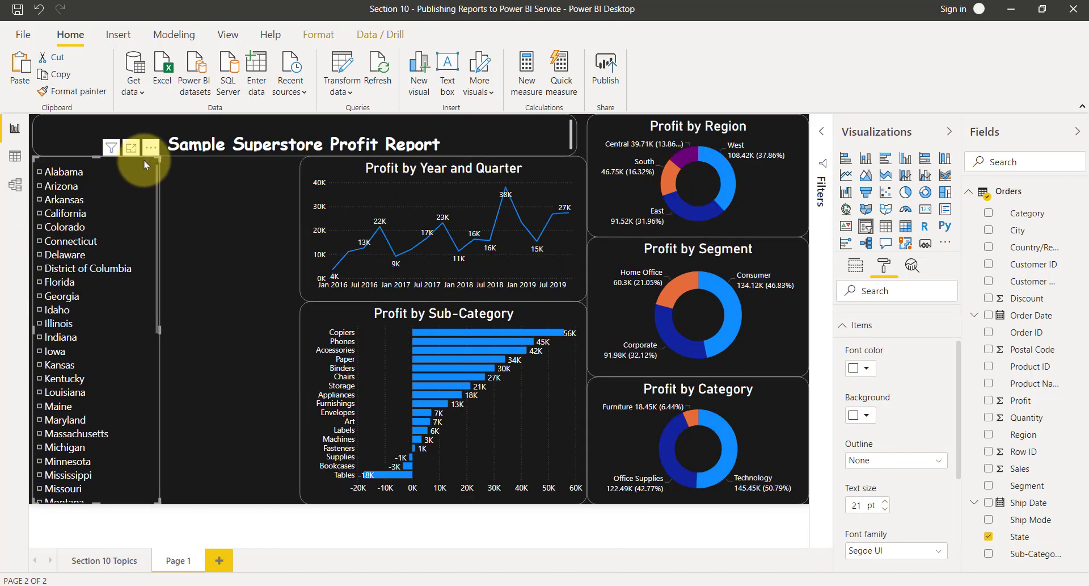
pyautogui.moveTo(158, 158); pyautogui.dragTo(154, 160)
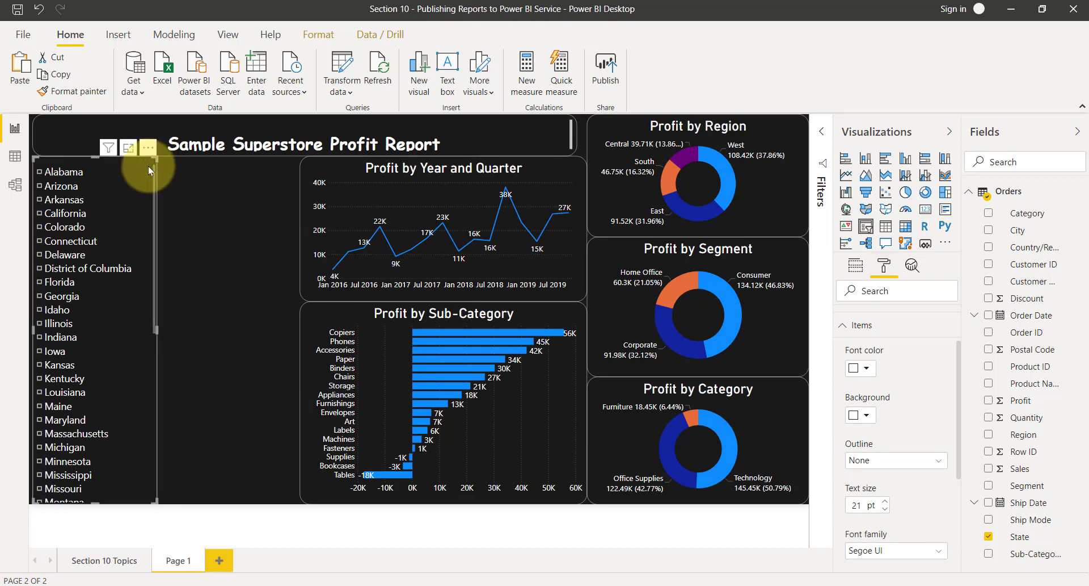
pyautogui.press('Escape')
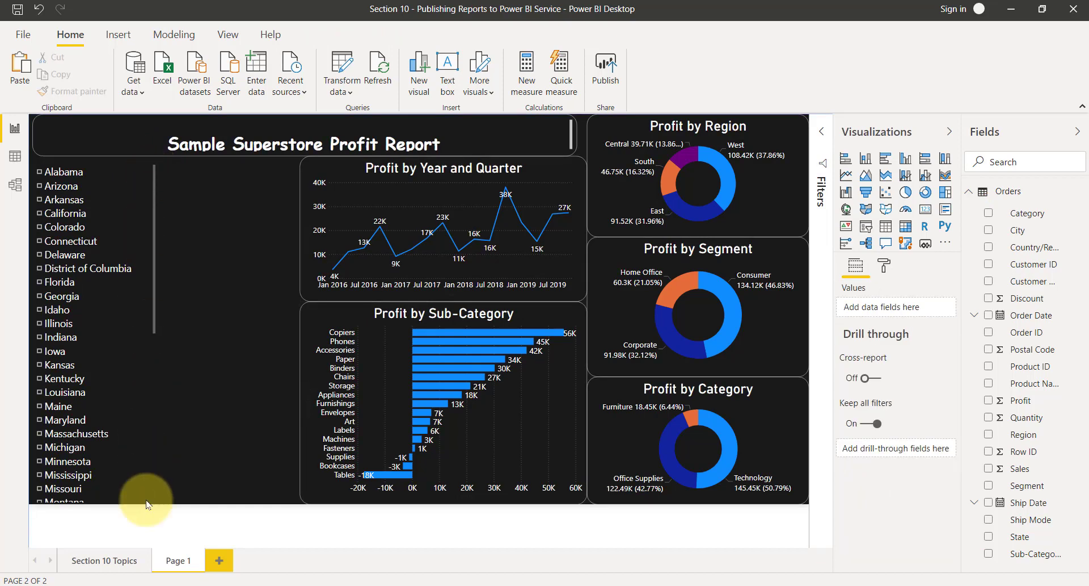
# - Examine the Sub-Category by region matrix in the Section 10 - Reference report and return to the report being built
pyautogui.click(230, 539)
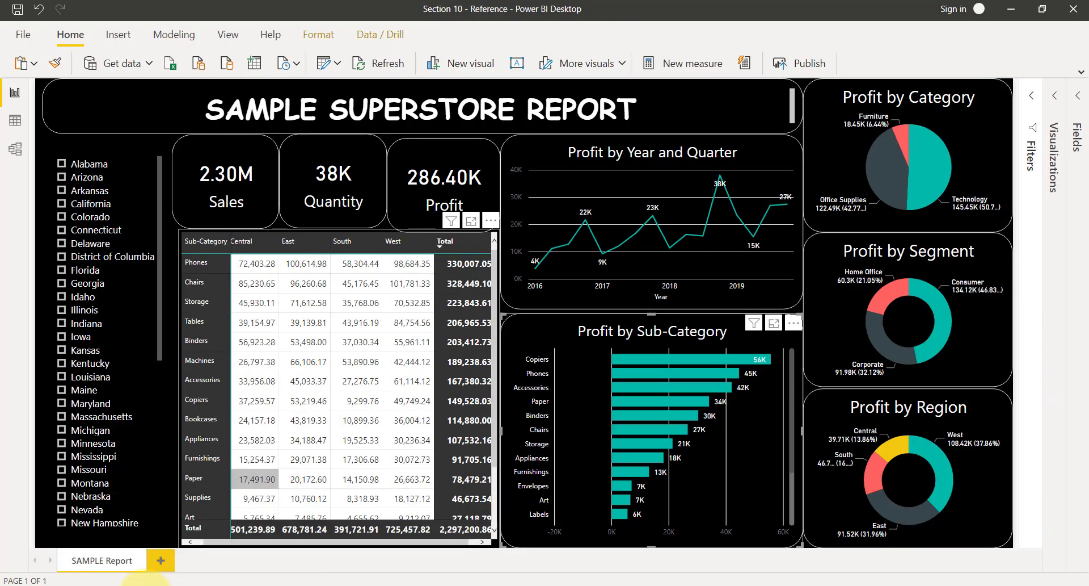
pyautogui.click(253, 263)
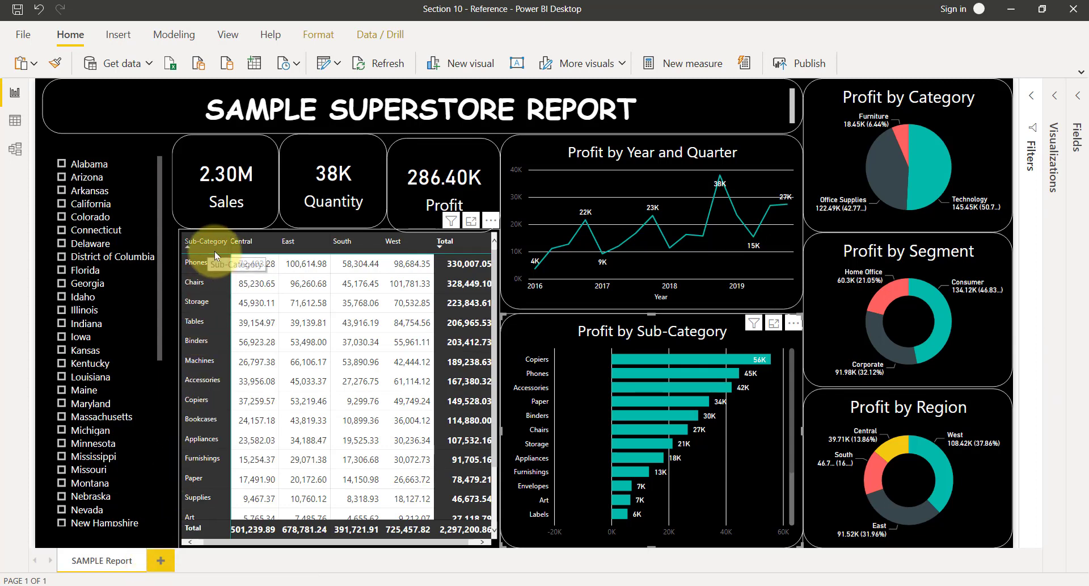
pyautogui.press('Down')
pyautogui.press('Down')
pyautogui.press('Down')
pyautogui.press('Down')
pyautogui.press('Down')
pyautogui.press('Right')
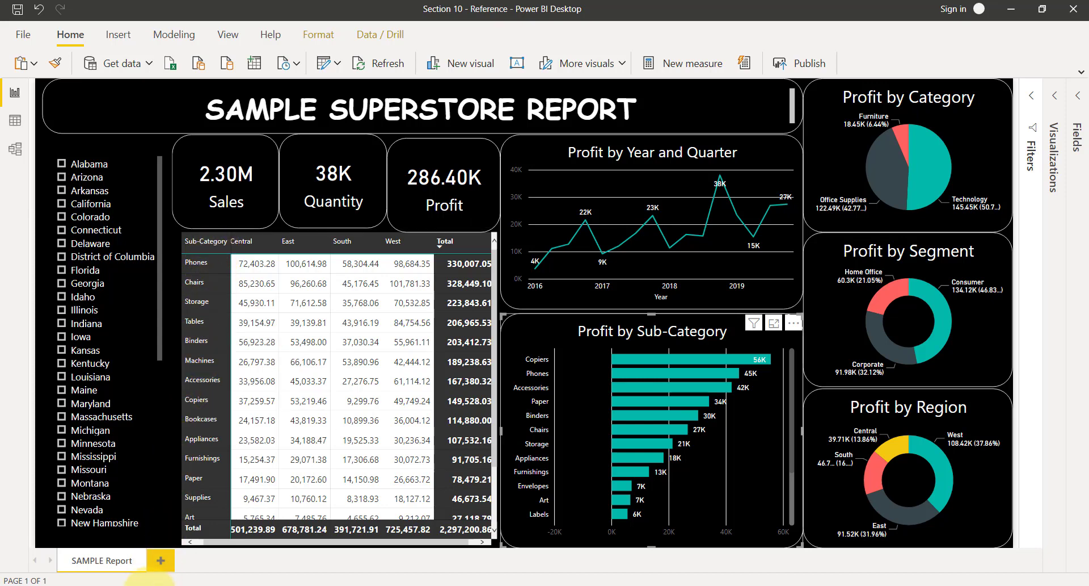
pyautogui.click(93, 539)
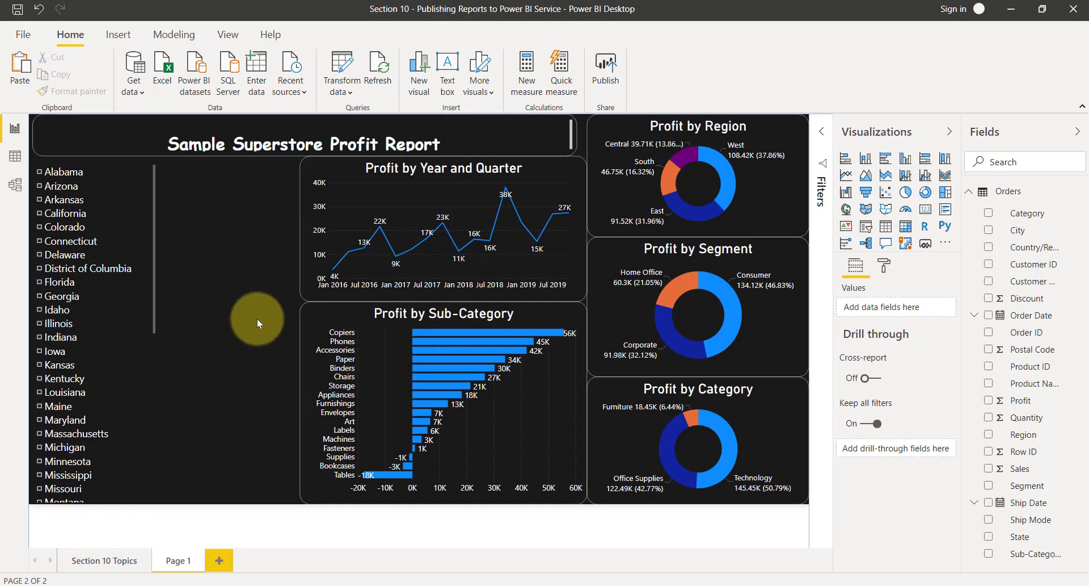
# - Collapse the Fields pane to enlarge the canvas and check the empty space between the State slicer and the charts
pyautogui.click(949, 131)
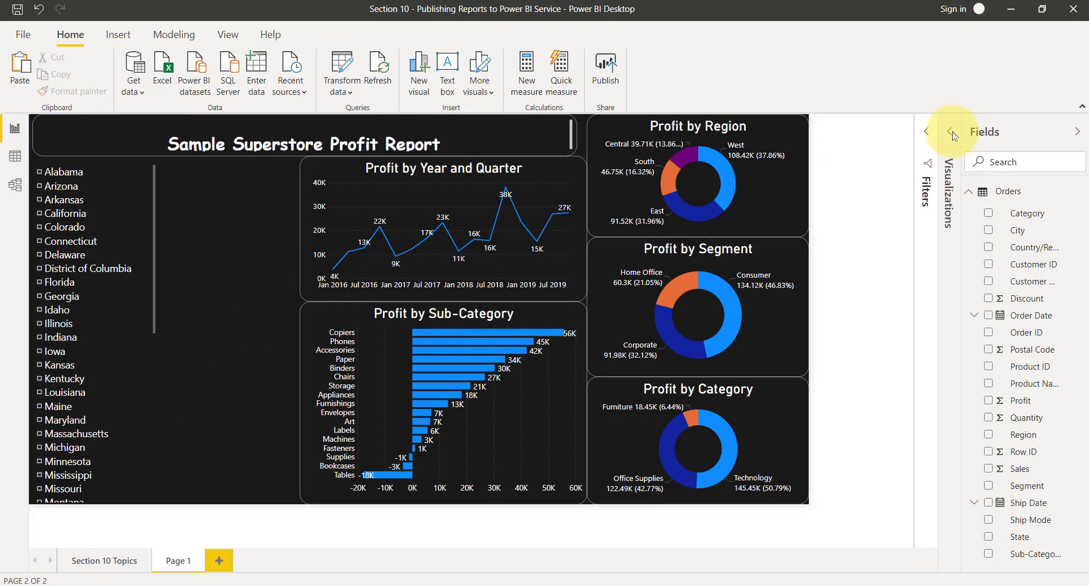
pyautogui.click(1078, 131)
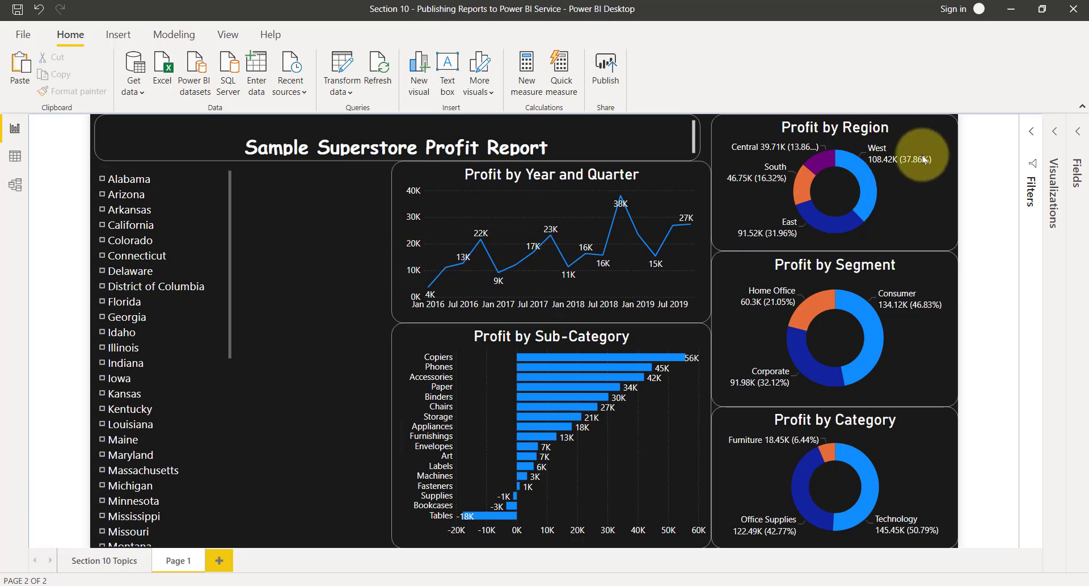
pyautogui.click(1055, 131)
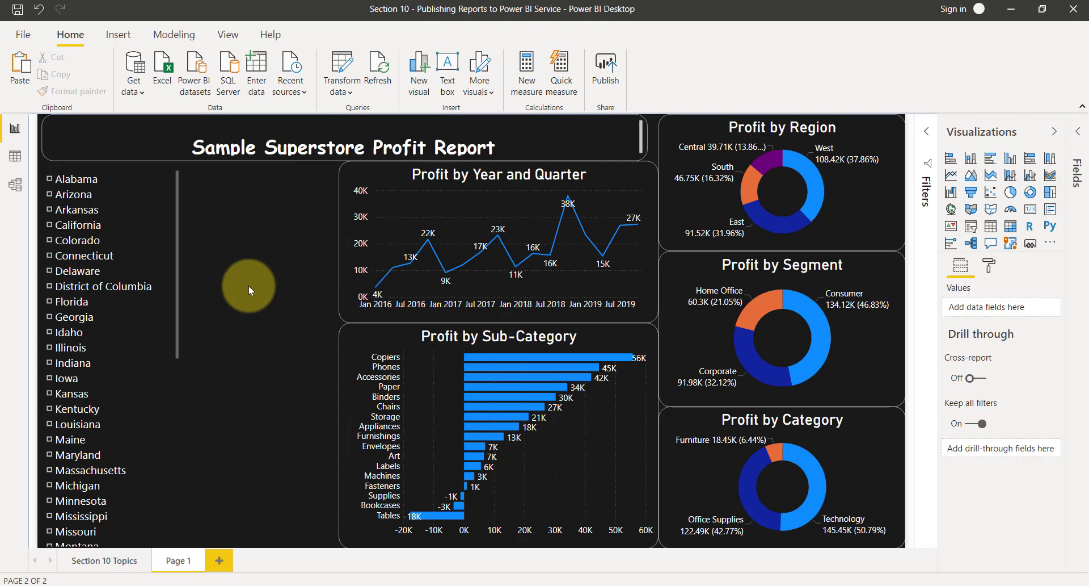
pyautogui.moveTo(230, 250); pyautogui.dragTo(298, 358)
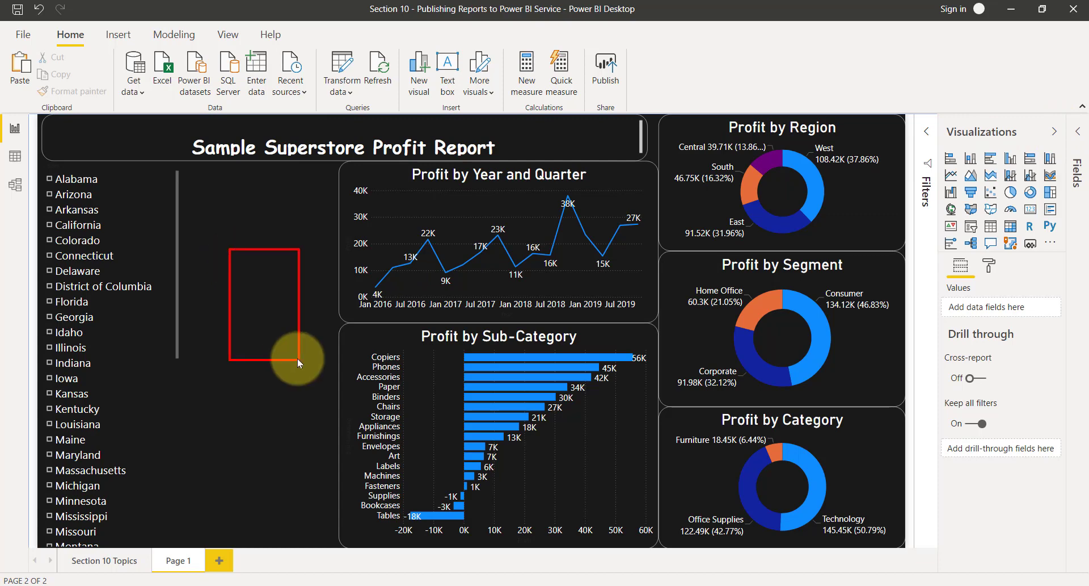
# - Set the custom page size's width to 2500 pixels and collapse the Visualizations pane
pyautogui.click(987, 268)
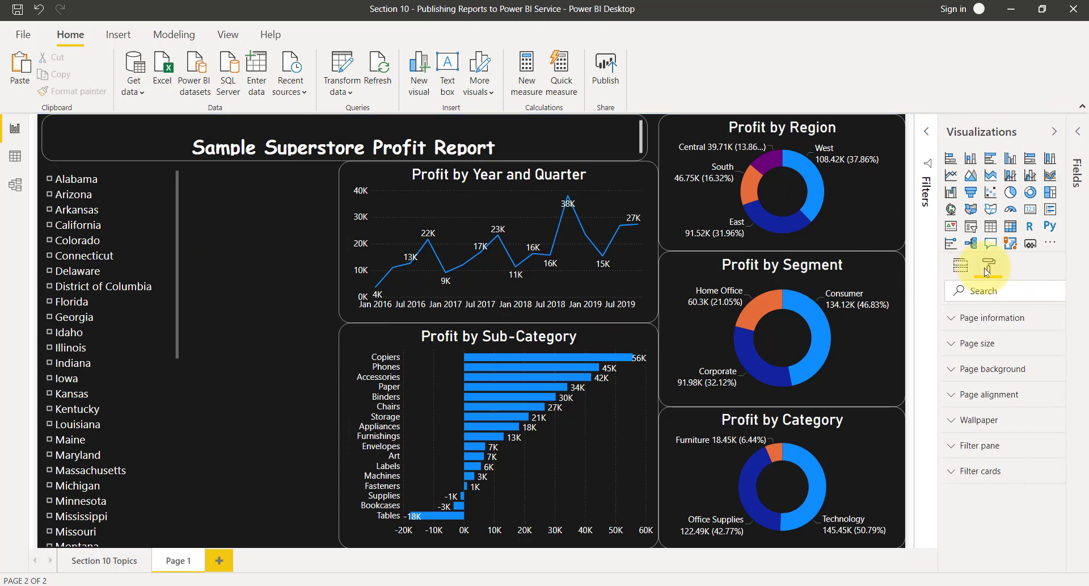
pyautogui.click(974, 343)
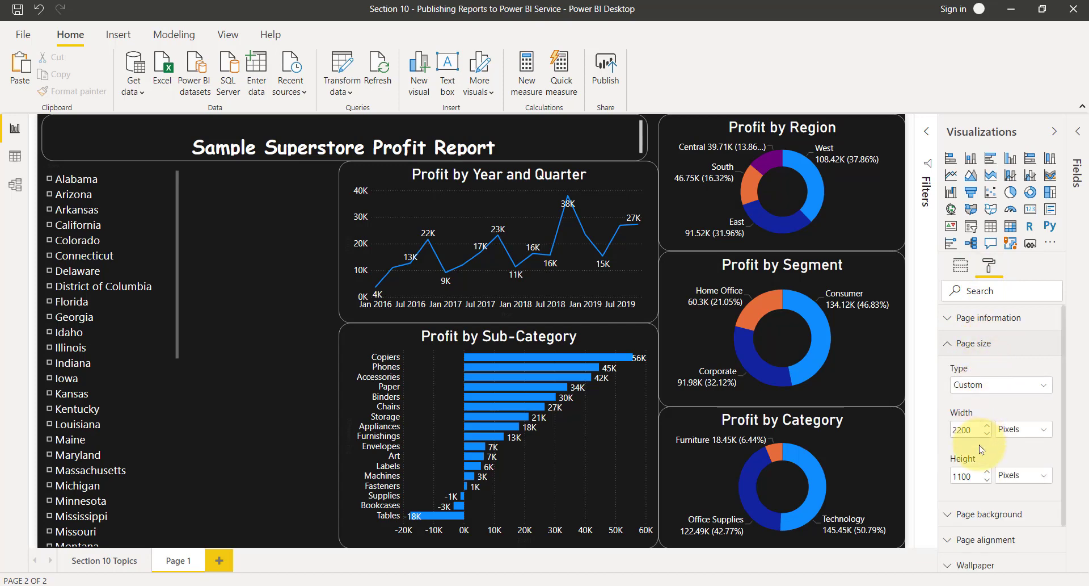
pyautogui.click(976, 386)
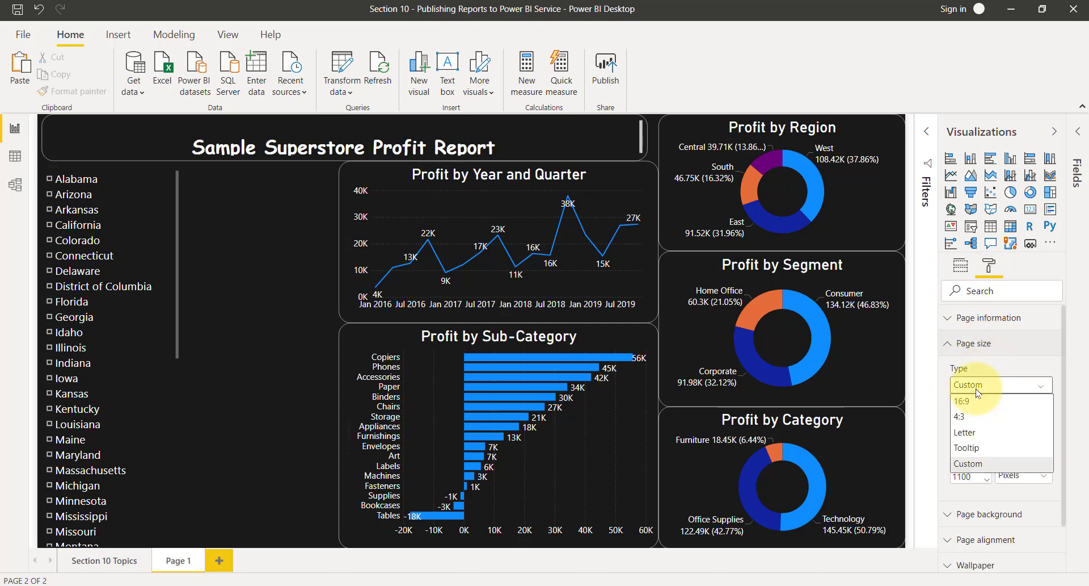
pyautogui.click(990, 467)
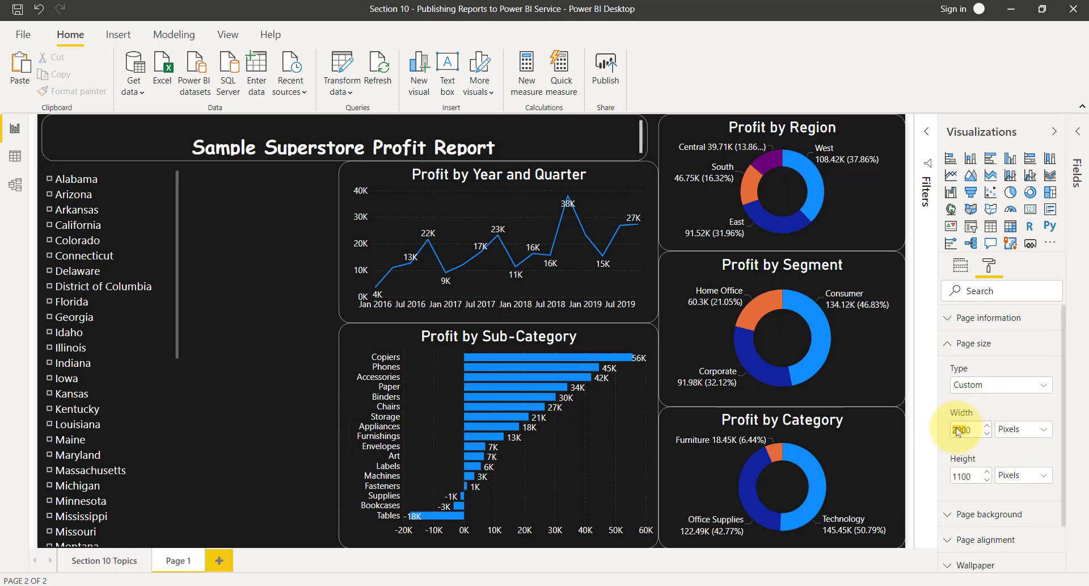
pyautogui.doubleClick(954, 432)
pyautogui.write('2500')
pyautogui.click(1055, 131)
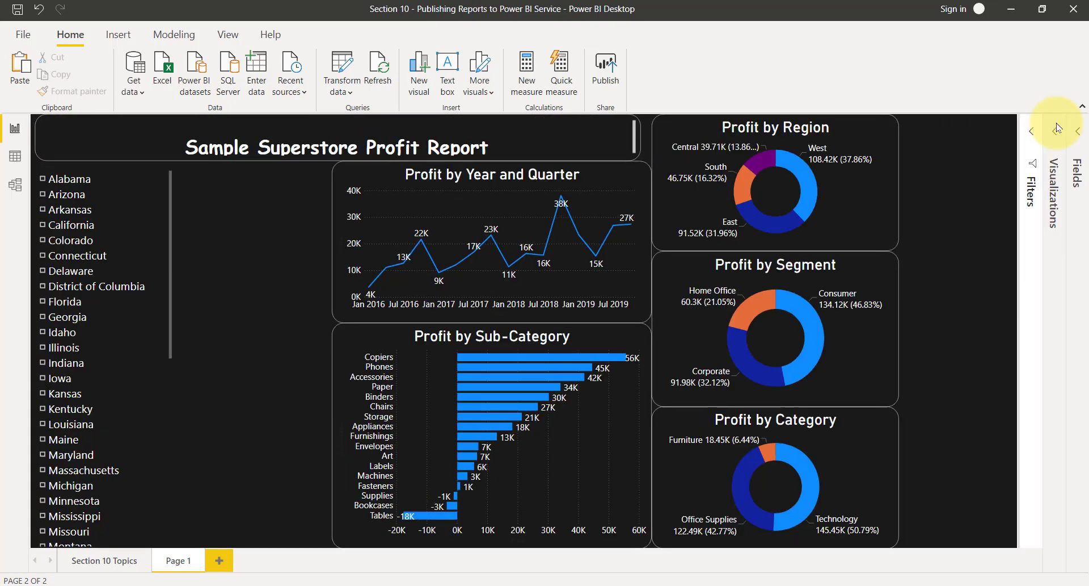
# - Move the Profit by Region, Segment and Category donut charts to the page's right edge and narrow them into a tight column
pyautogui.moveTo(914, 126)
pyautogui.mouseDown()
pyautogui.moveTo(1017, 382)
pyautogui.moveTo(1047, 519)
pyautogui.moveTo(1025, 546)
pyautogui.mouseUp()
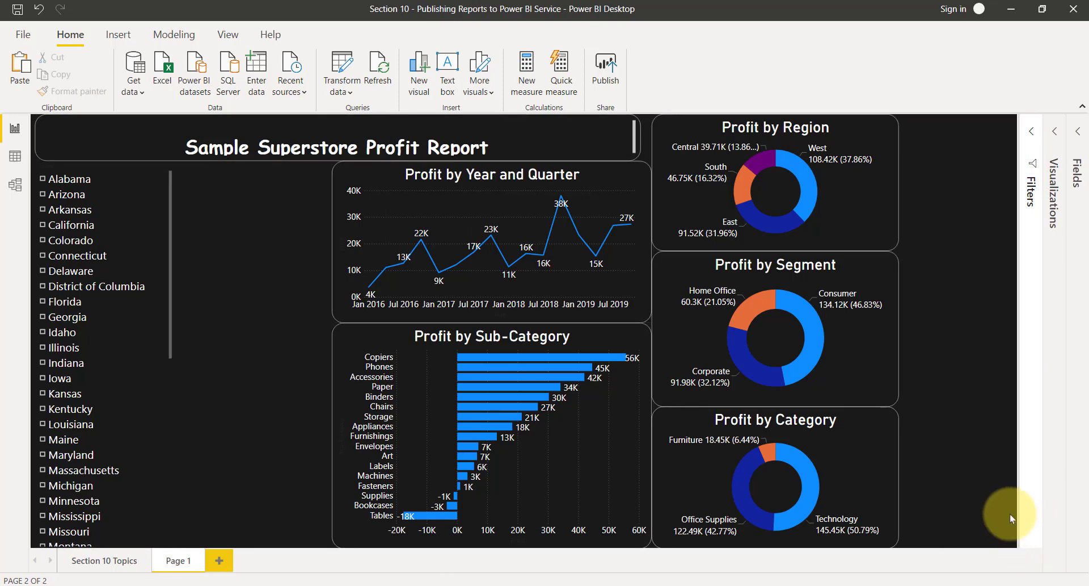
pyautogui.moveTo(871, 187); pyautogui.dragTo(988, 193)
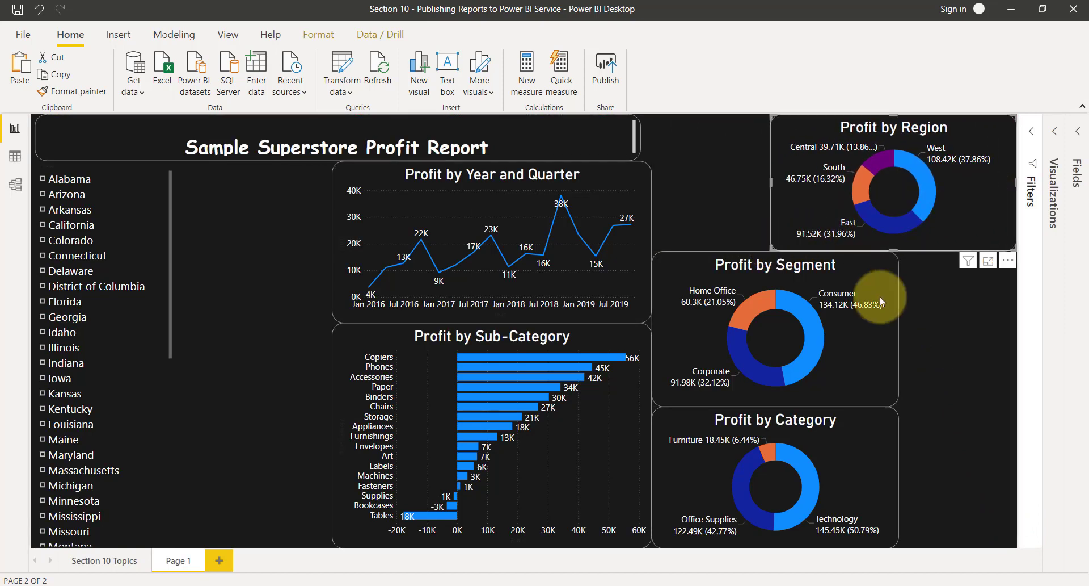
pyautogui.moveTo(880, 297); pyautogui.dragTo(1001, 297)
pyautogui.moveTo(772, 400); pyautogui.dragTo(815, 390)
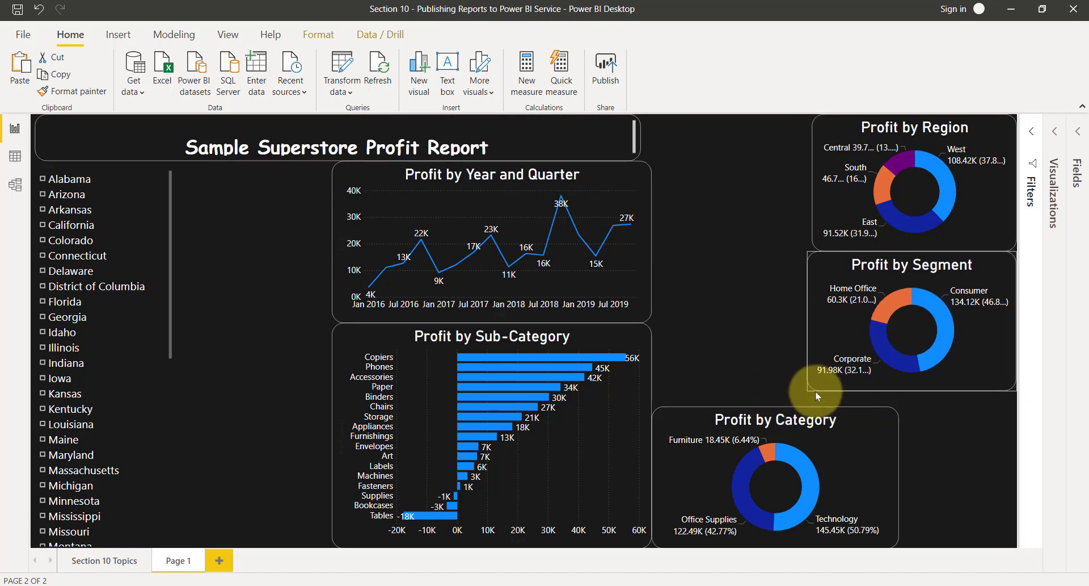
pyautogui.moveTo(877, 438); pyautogui.dragTo(988, 428)
pyautogui.moveTo(770, 533); pyautogui.dragTo(807, 537)
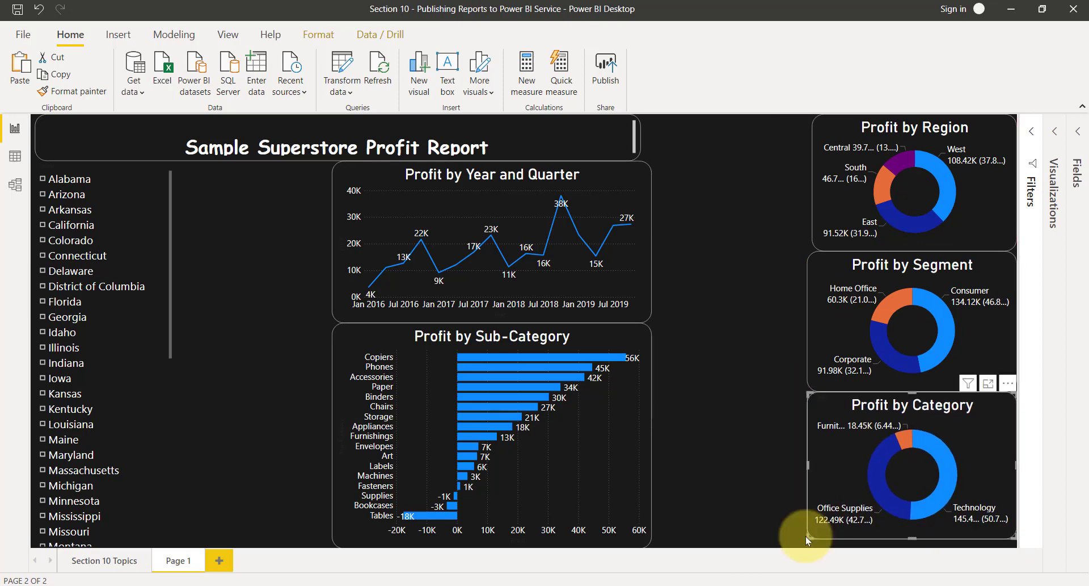
# - Move the Profit by Year and Quarter and Profit by Sub-Category charts beside the donut charts and align their edges
pyautogui.moveTo(635, 182); pyautogui.dragTo(792, 177)
pyautogui.moveTo(661, 418); pyautogui.dragTo(794, 416)
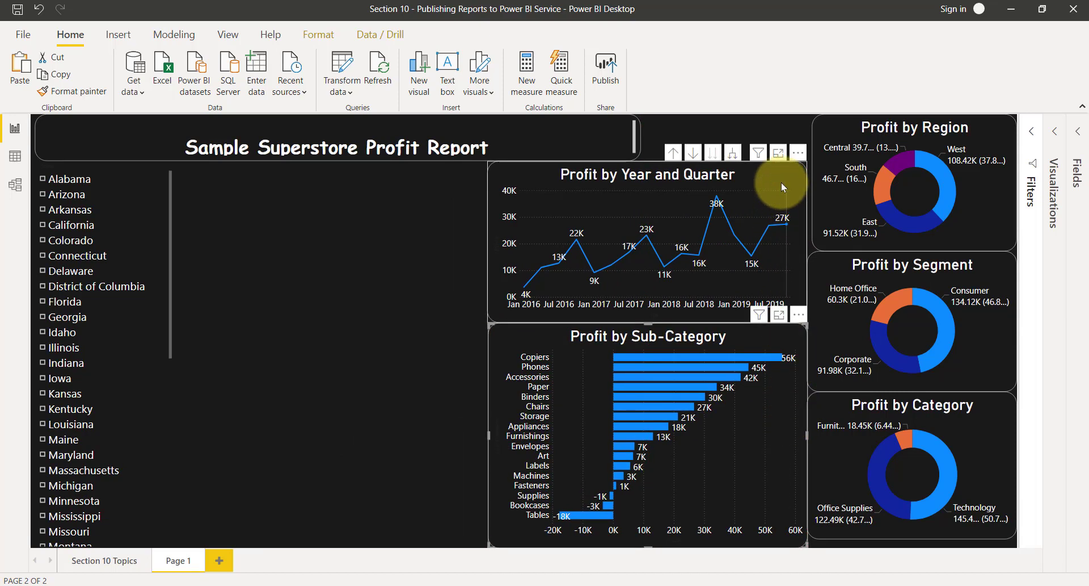
pyautogui.moveTo(785, 183); pyautogui.dragTo(785, 184)
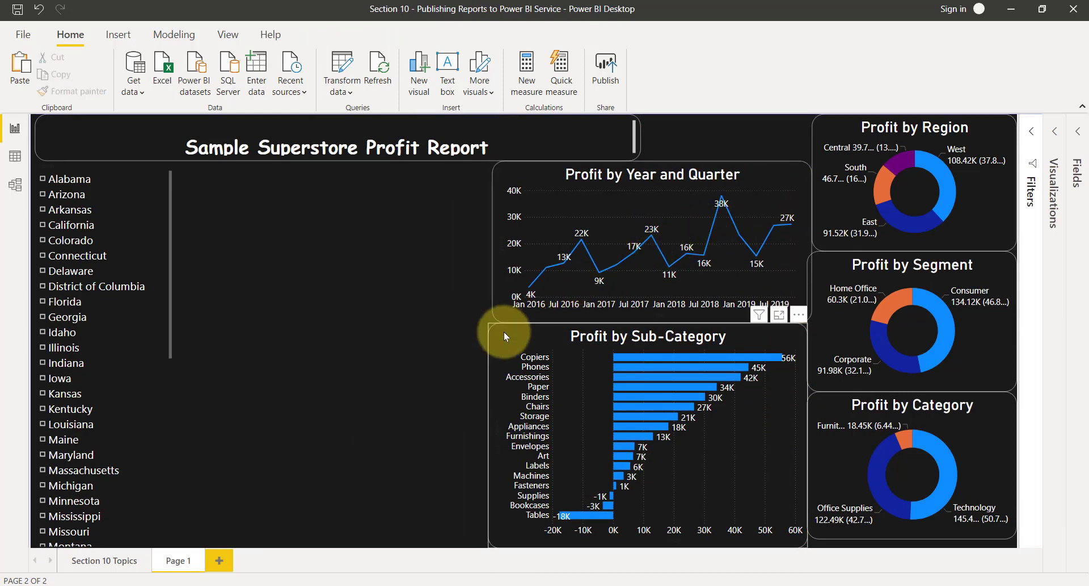
pyautogui.moveTo(499, 330); pyautogui.dragTo(499, 324)
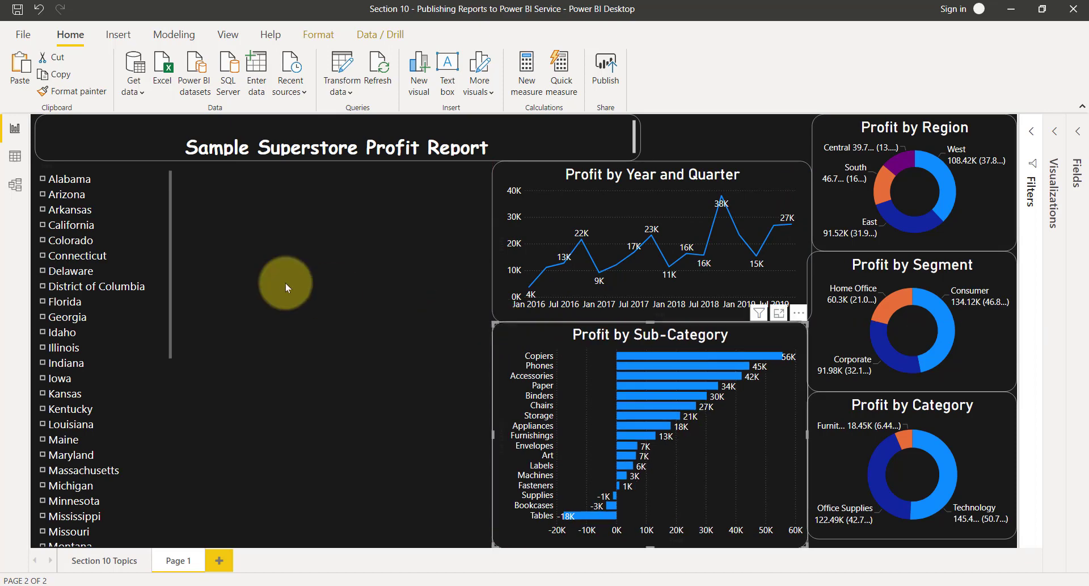
# - Insert a table in the empty space beside the State slicer showing Sub-Category, Region and Sales
pyautogui.click(316, 323)
pyautogui.click(1055, 131)
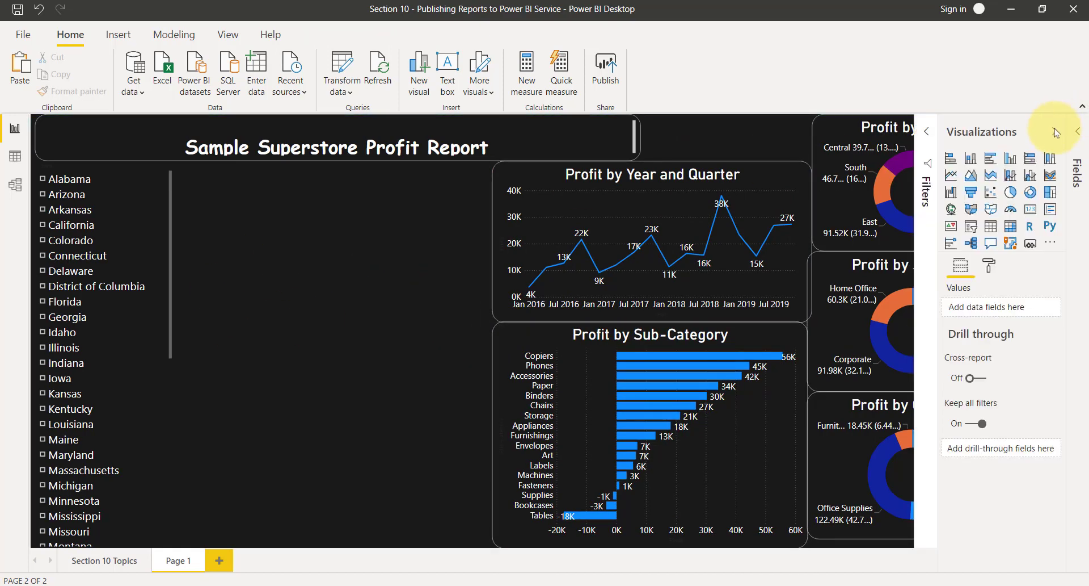
pyautogui.click(990, 229)
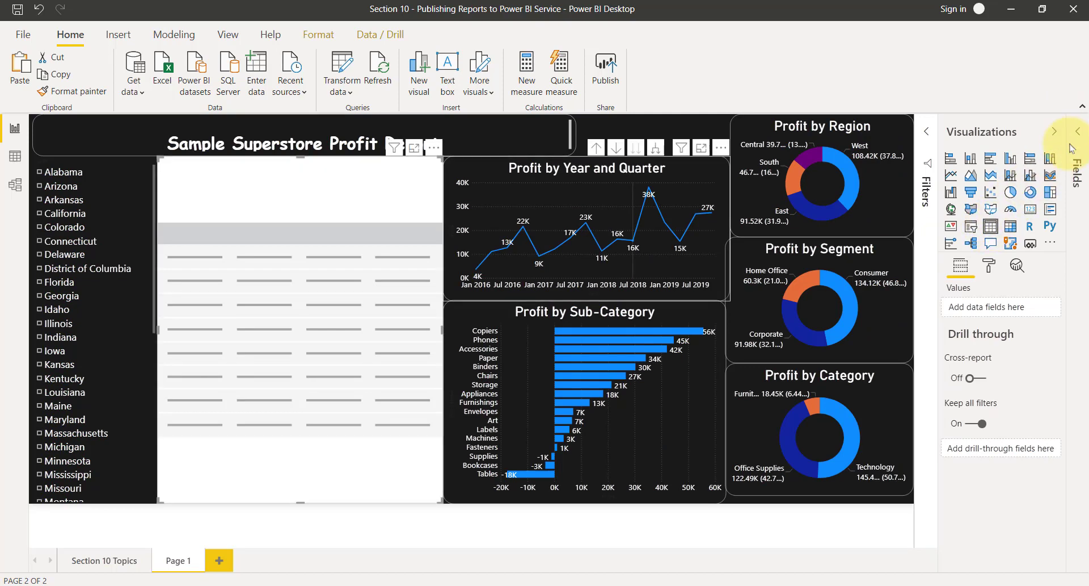
pyautogui.click(1079, 131)
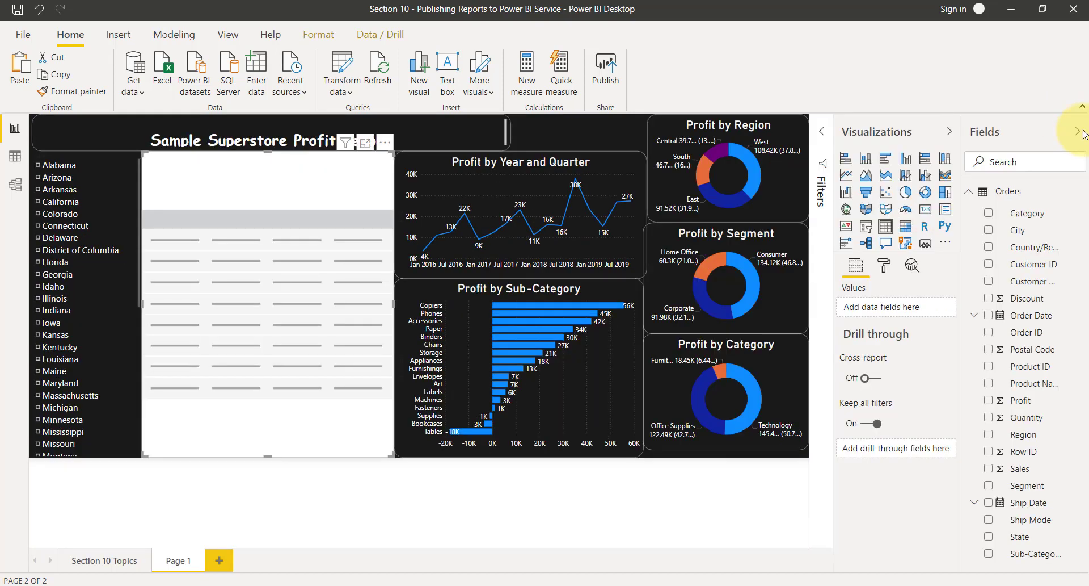
pyautogui.click(990, 554)
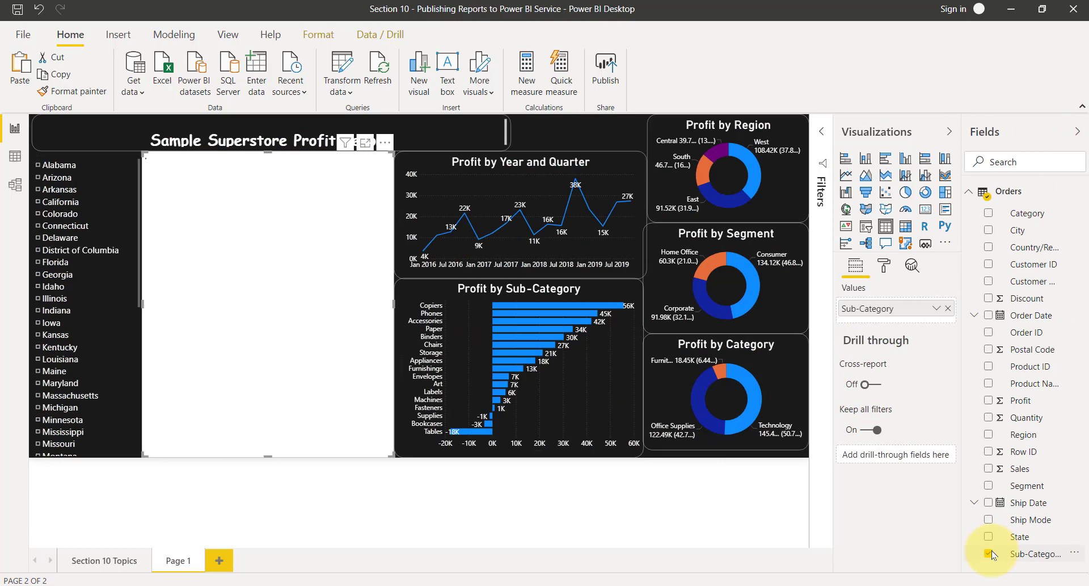
pyautogui.click(990, 435)
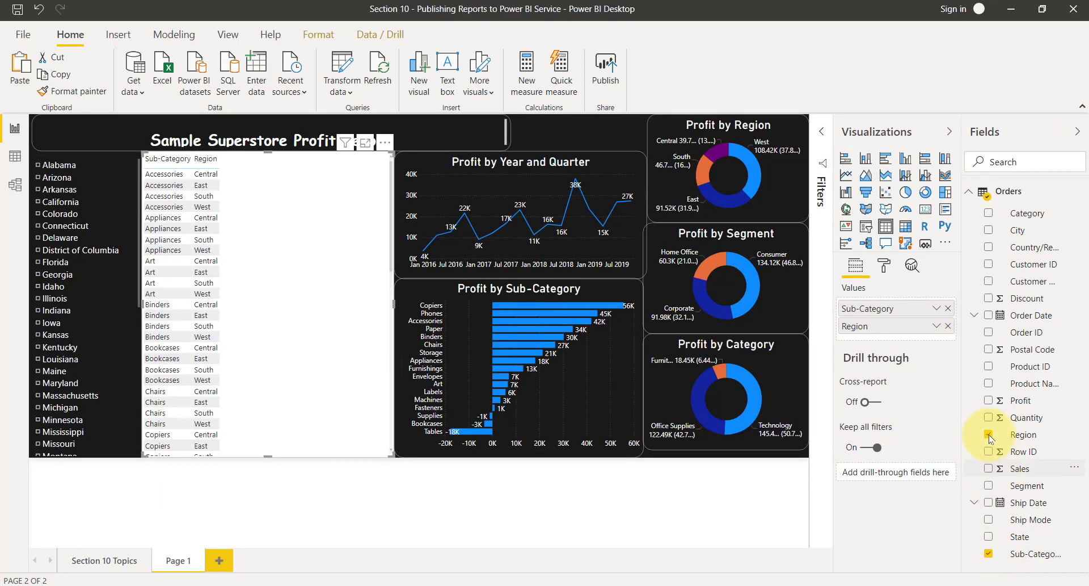
pyautogui.click(991, 460)
pyautogui.click(990, 469)
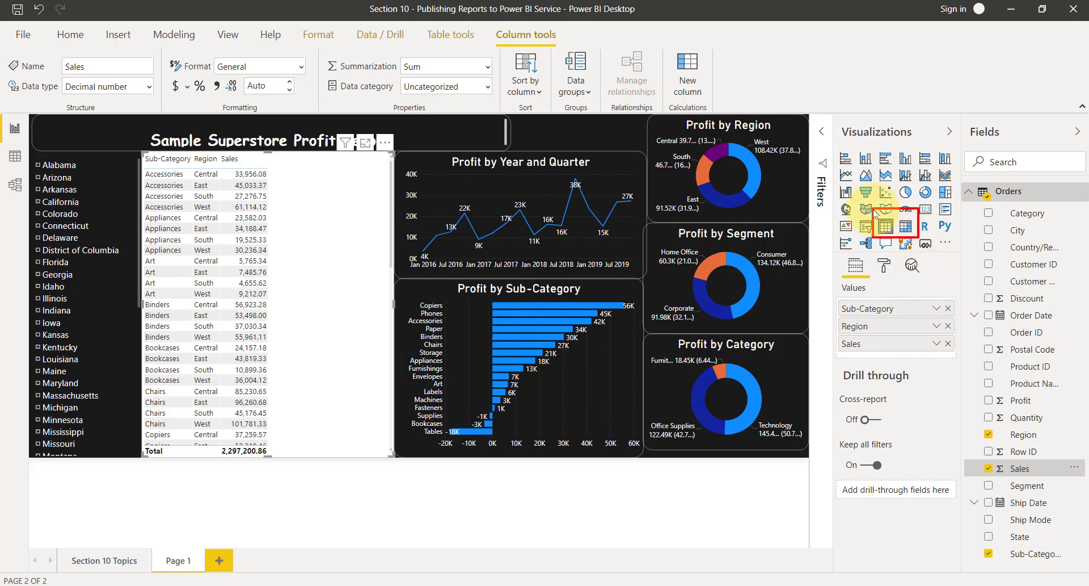
# - Convert the table to a matrix and lower its upper edge to leave free space beneath the report title
pyautogui.click(907, 228)
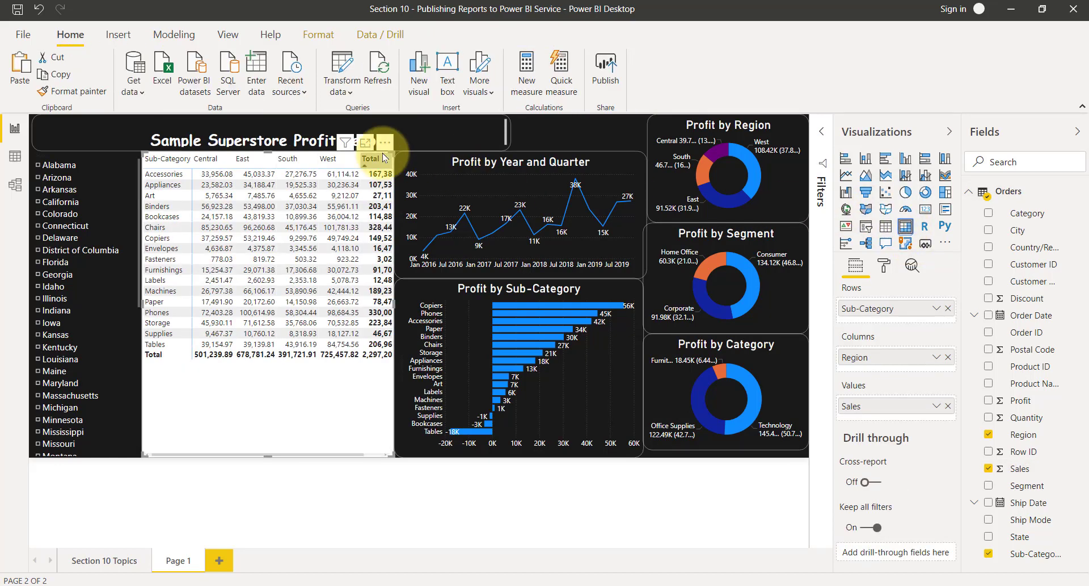
pyautogui.moveTo(384, 157); pyautogui.dragTo(379, 234)
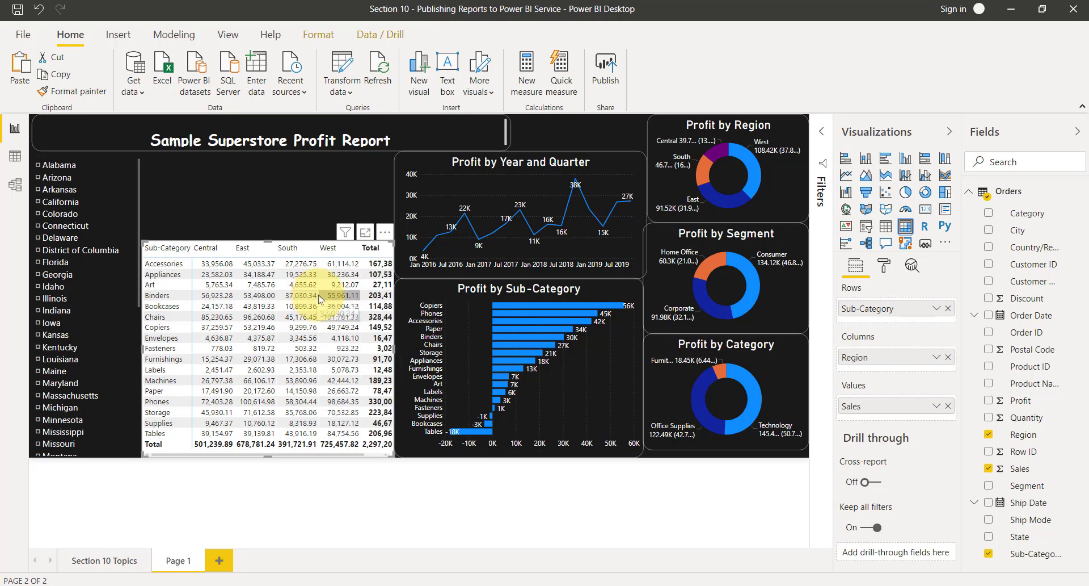
# - Try the Minimal and Flashy rows styles on the matrix and set its style to Sparse
pyautogui.click(887, 267)
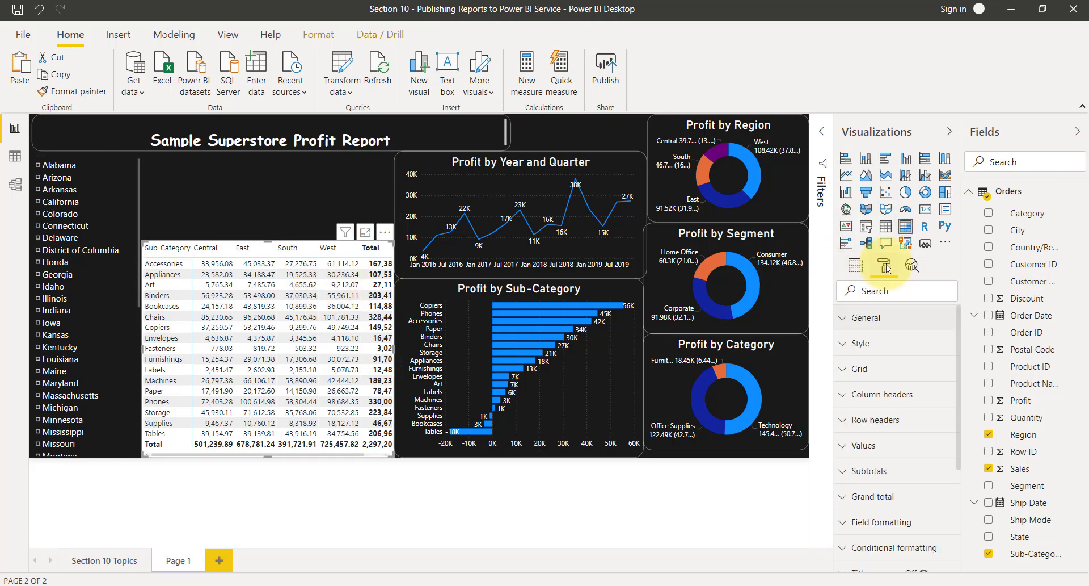
pyautogui.click(865, 342)
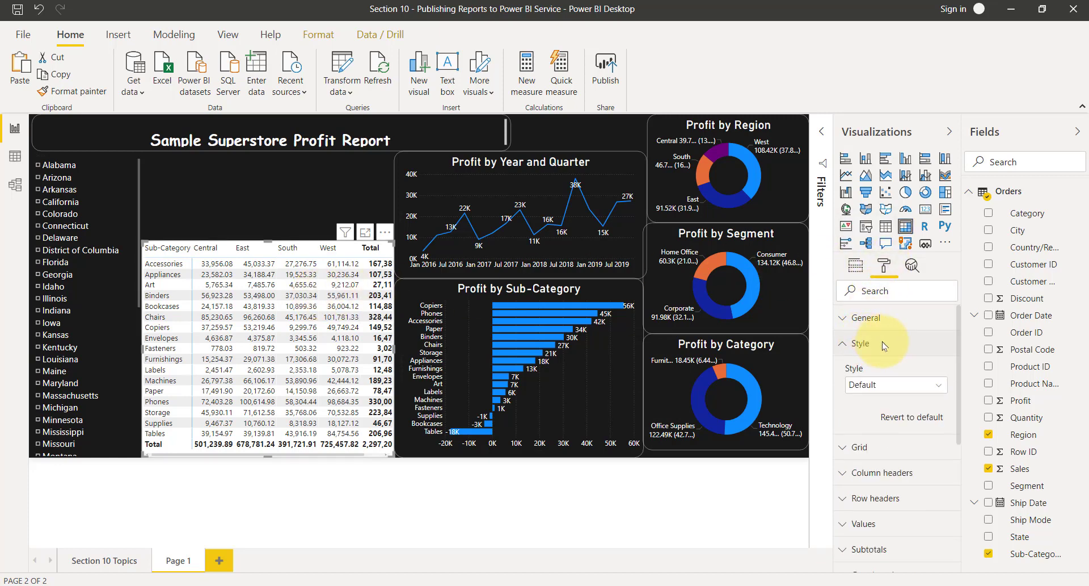
pyautogui.click(899, 385)
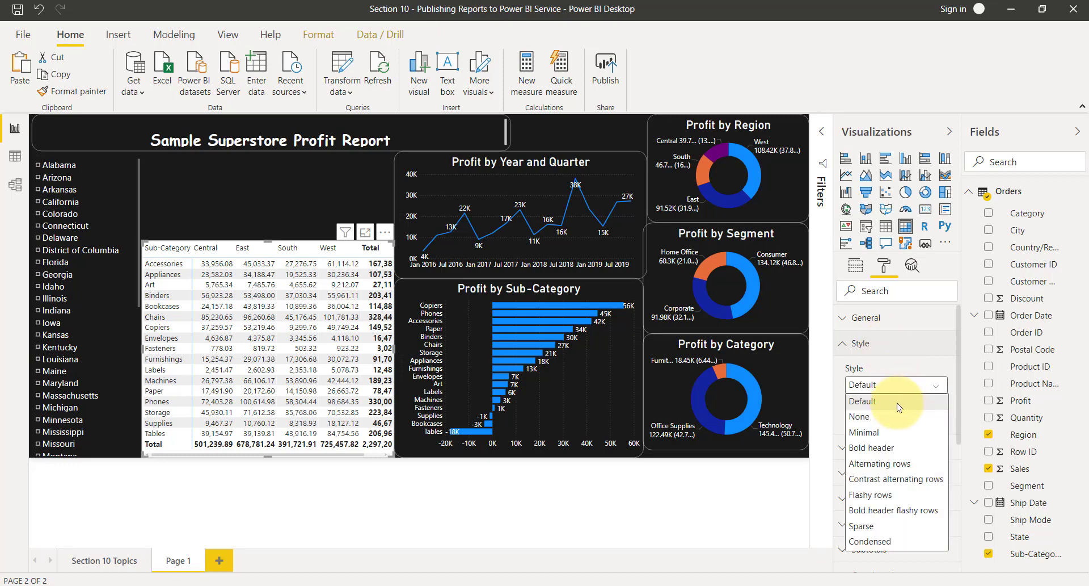
pyautogui.click(894, 418)
pyautogui.click(901, 384)
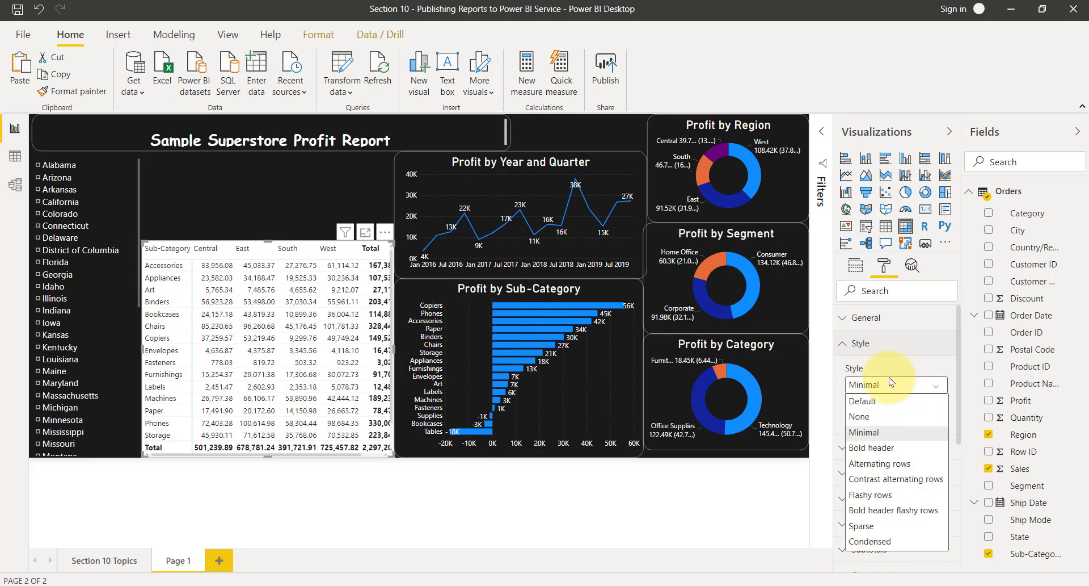
pyautogui.click(892, 495)
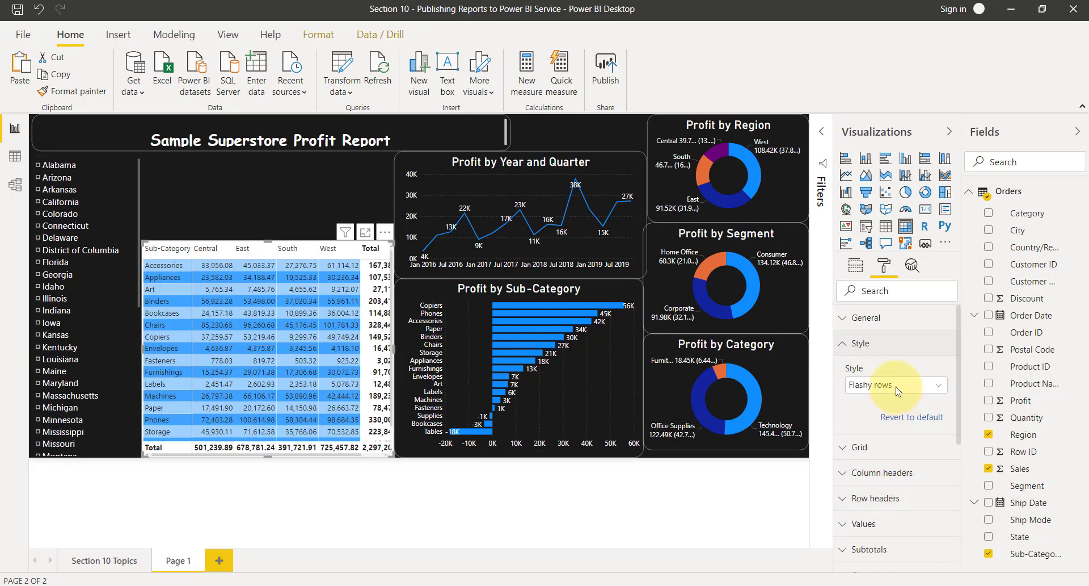
pyautogui.click(900, 384)
pyautogui.click(888, 526)
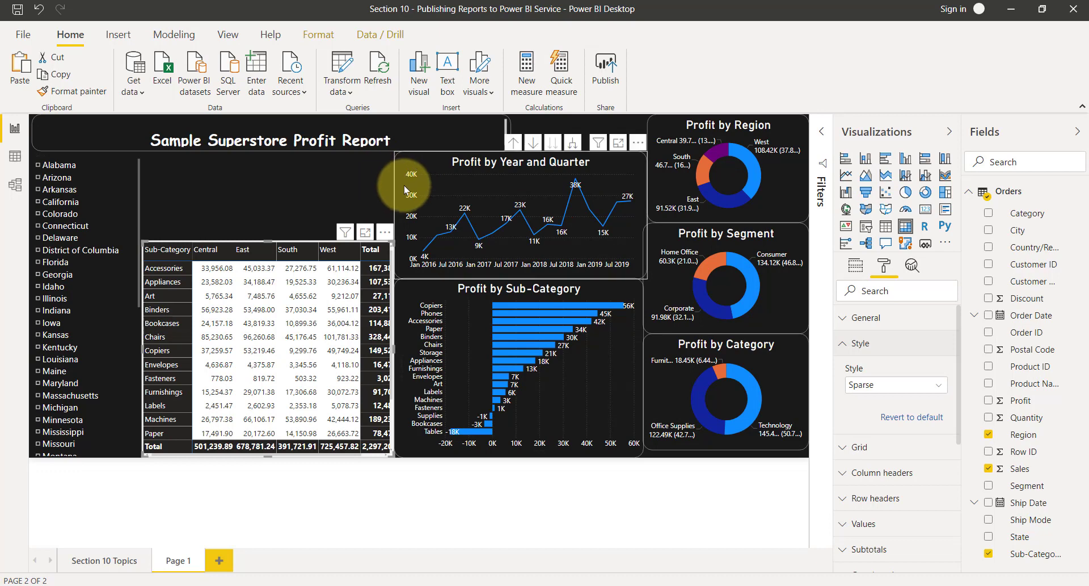
# - Narrow the line and bar charts and widen the matrix to fit its Total column, clearing the South column's cross-highlighting
pyautogui.click(393, 211)
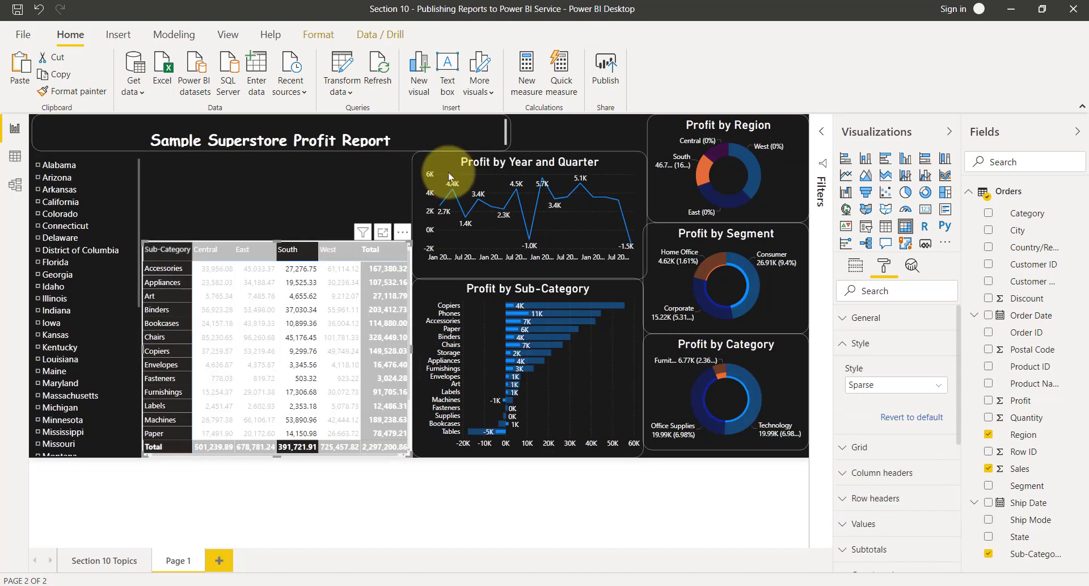
pyautogui.click(947, 133)
pyautogui.click(1078, 131)
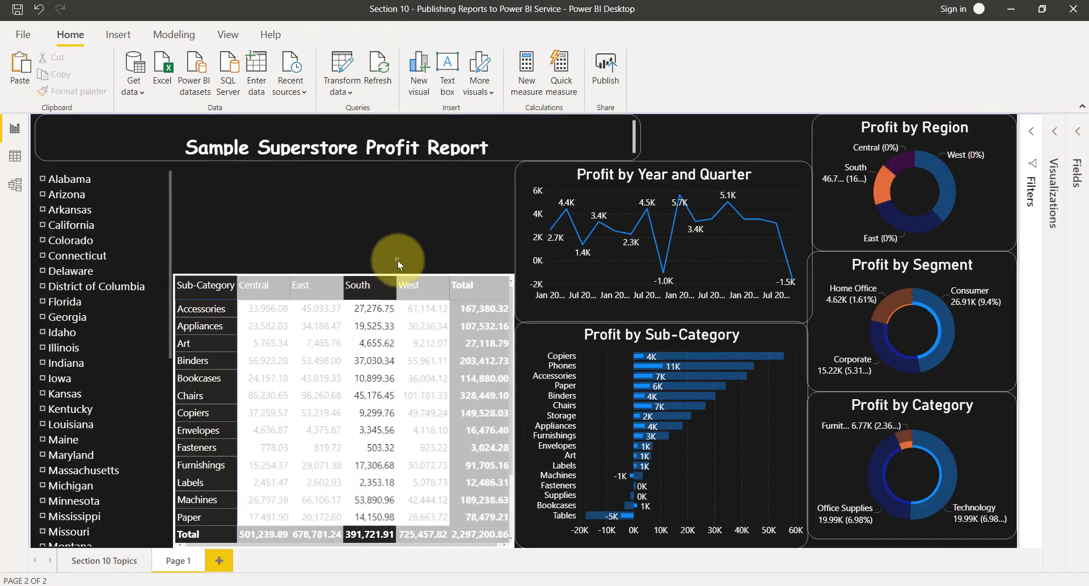
pyautogui.click(366, 291)
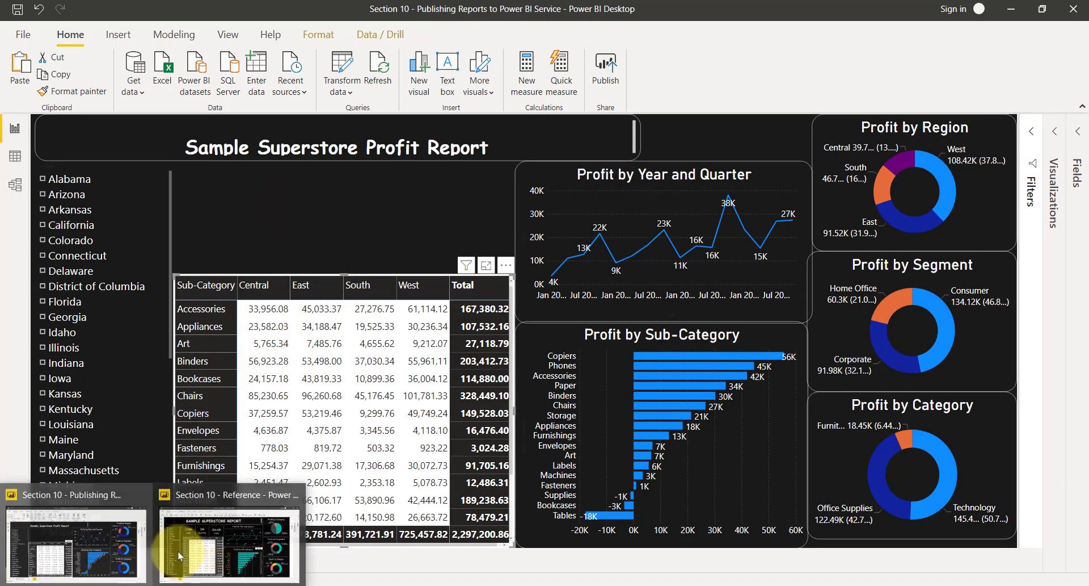
# - Examine the Sales, Quantity and Profit cards above the matrix in the Section 10 - Reference report and return to the report being built
pyautogui.click(177, 525)
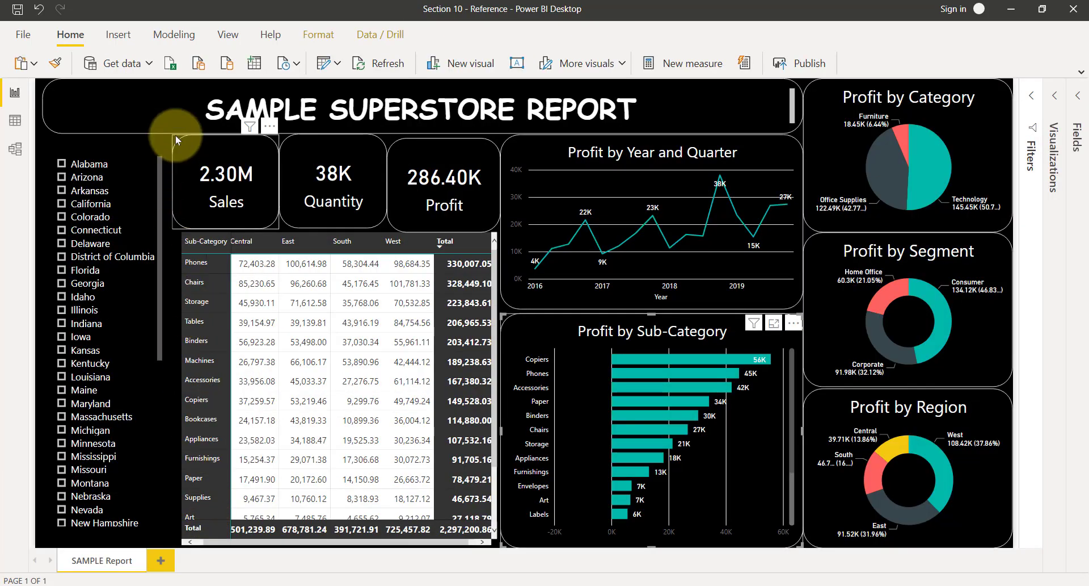
pyautogui.moveTo(176, 137)
pyautogui.mouseDown()
pyautogui.moveTo(463, 208)
pyautogui.moveTo(495, 229)
pyautogui.mouseUp()
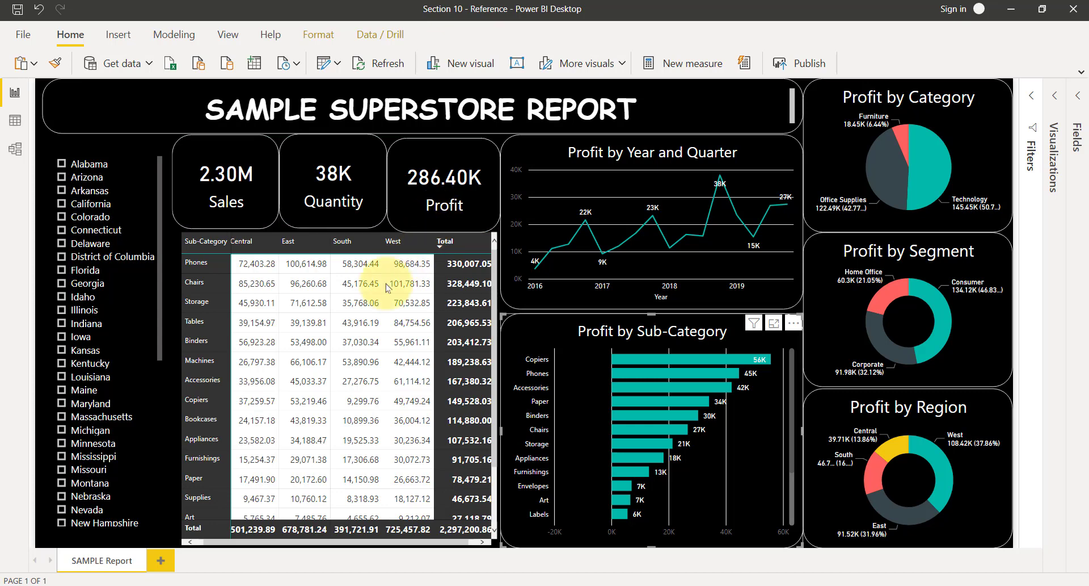
pyautogui.click(85, 493)
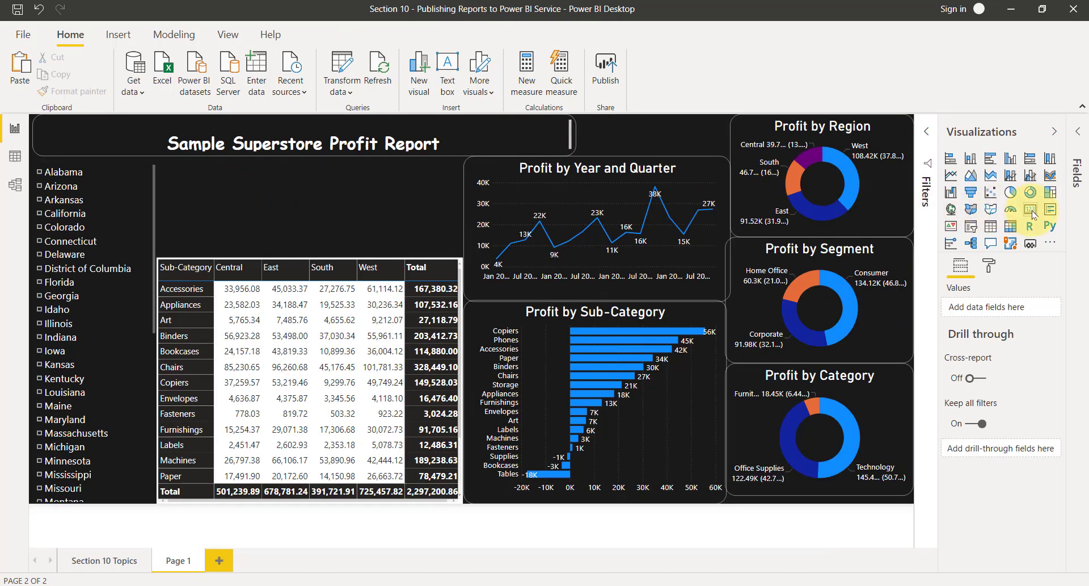
# - Insert a card showing Sales above the matrix, shrunk to fill less than half of the matrix's width
pyautogui.click(1032, 211)
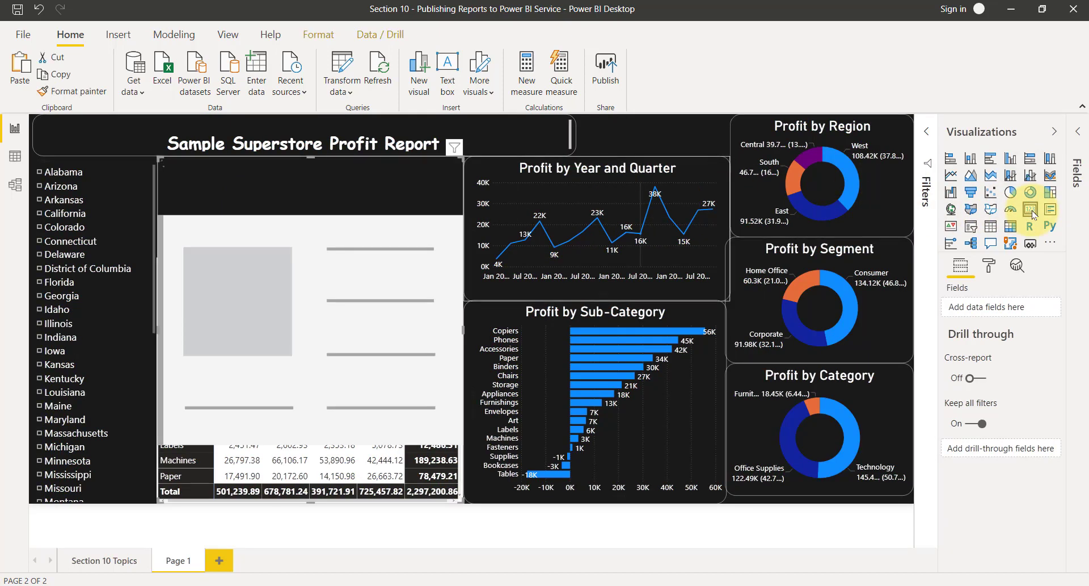
pyautogui.moveTo(463, 160); pyautogui.dragTo(283, 160)
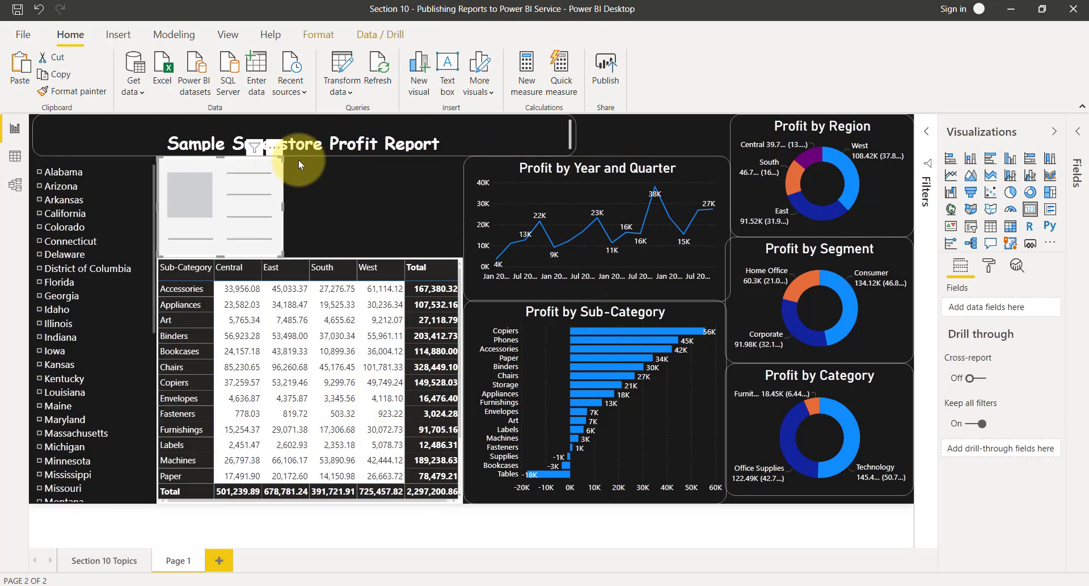
pyautogui.click(1078, 139)
pyautogui.moveTo(1019, 466); pyautogui.dragTo(897, 306)
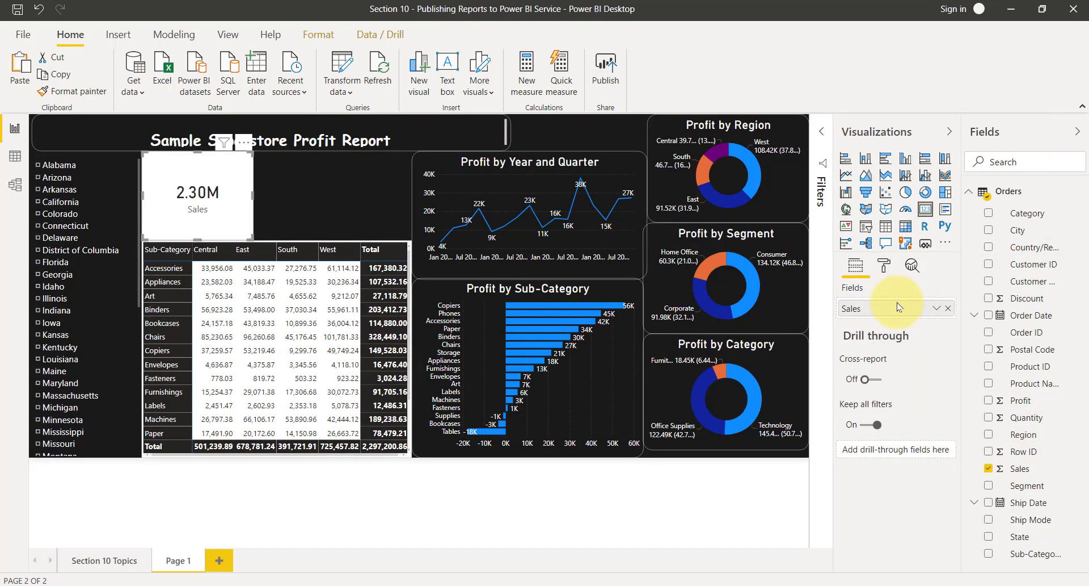
# - Turn off the Sales card's background and set its data label to white at 51 pt
pyautogui.click(886, 267)
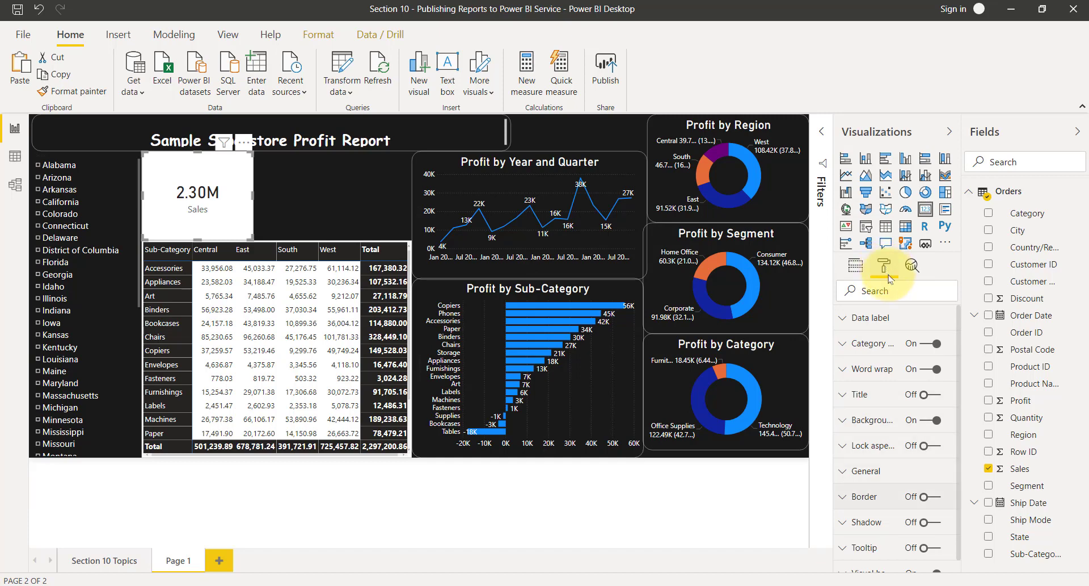
pyautogui.click(933, 421)
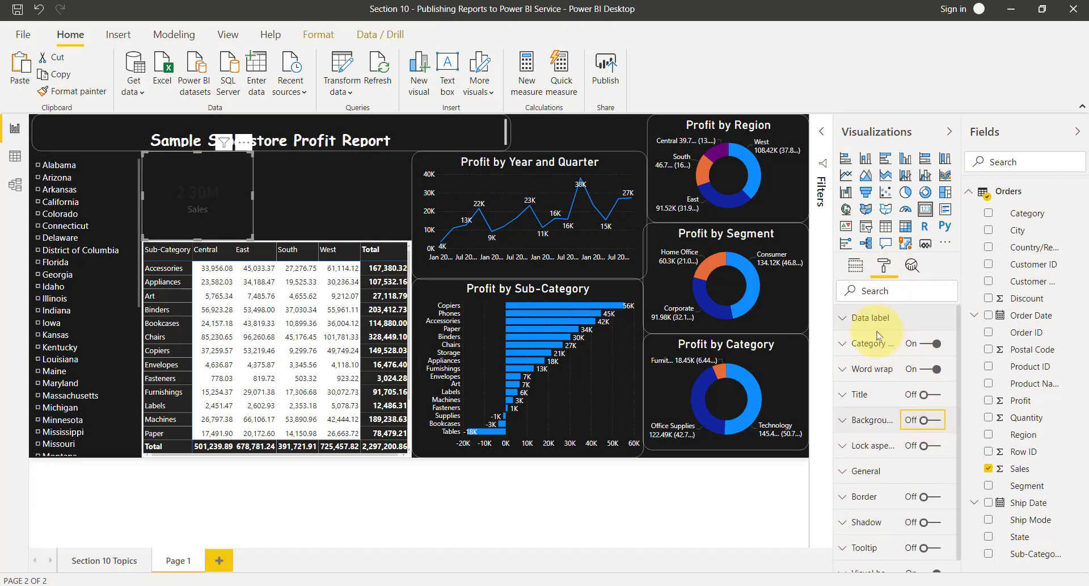
pyautogui.click(908, 318)
pyautogui.click(873, 364)
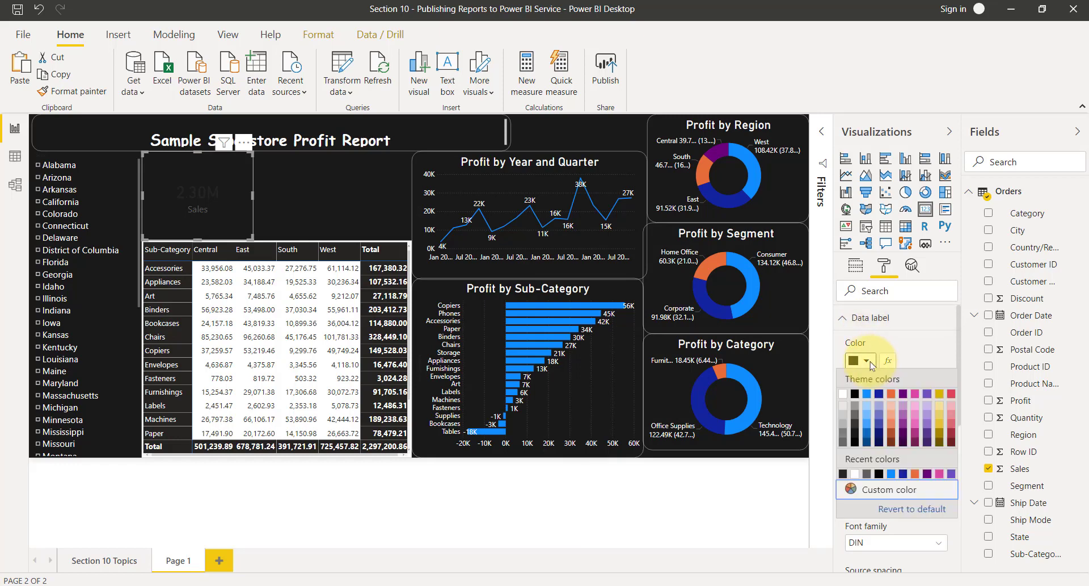
pyautogui.click(844, 393)
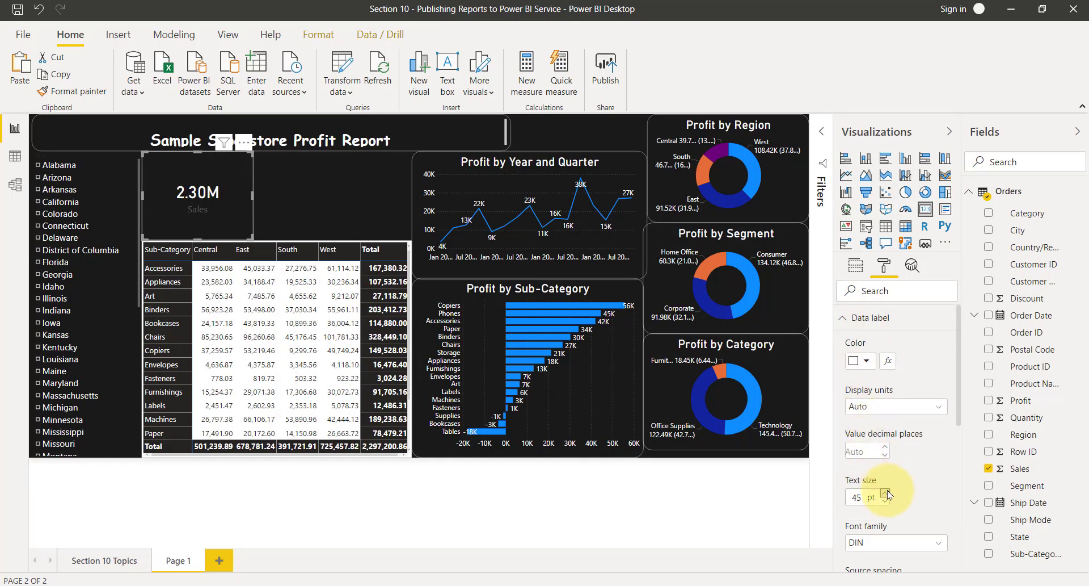
pyautogui.scroll(-10, 930, 511)
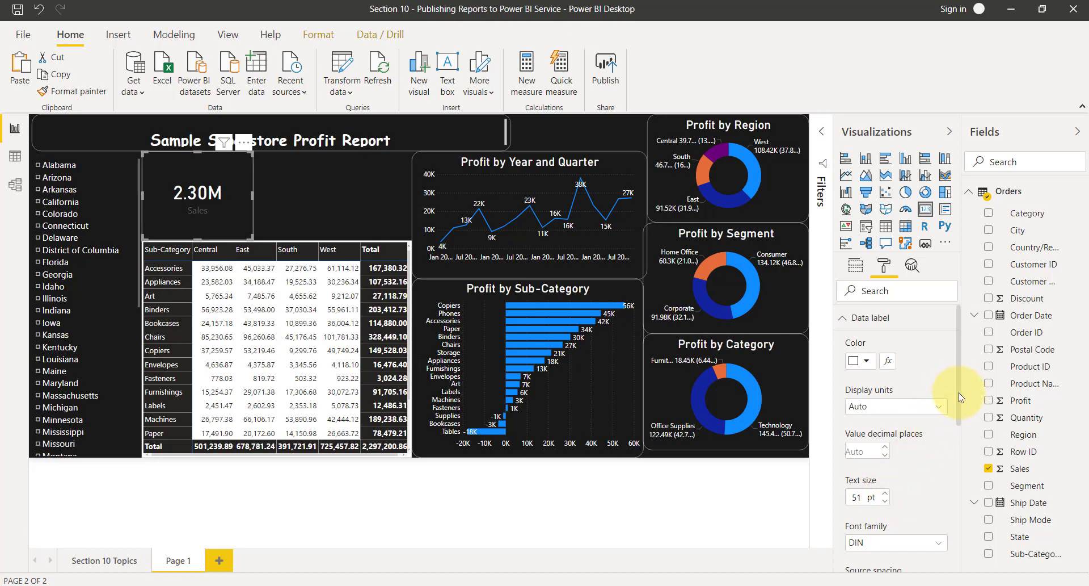
# - Set the Sales card's category label color to white and narrow the card to about a third of the matrix's width
pyautogui.click(882, 356)
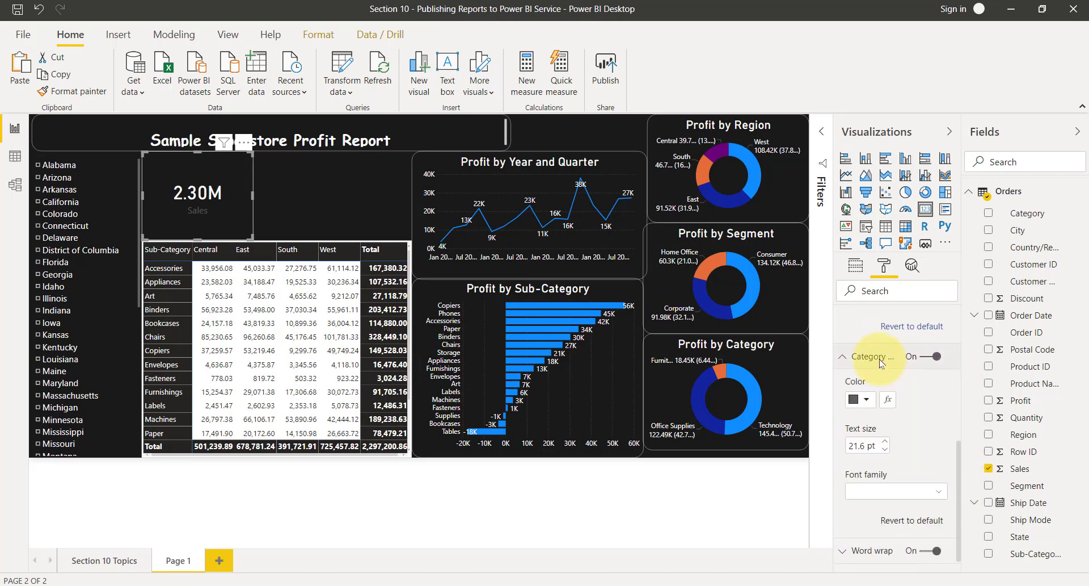
pyautogui.click(866, 399)
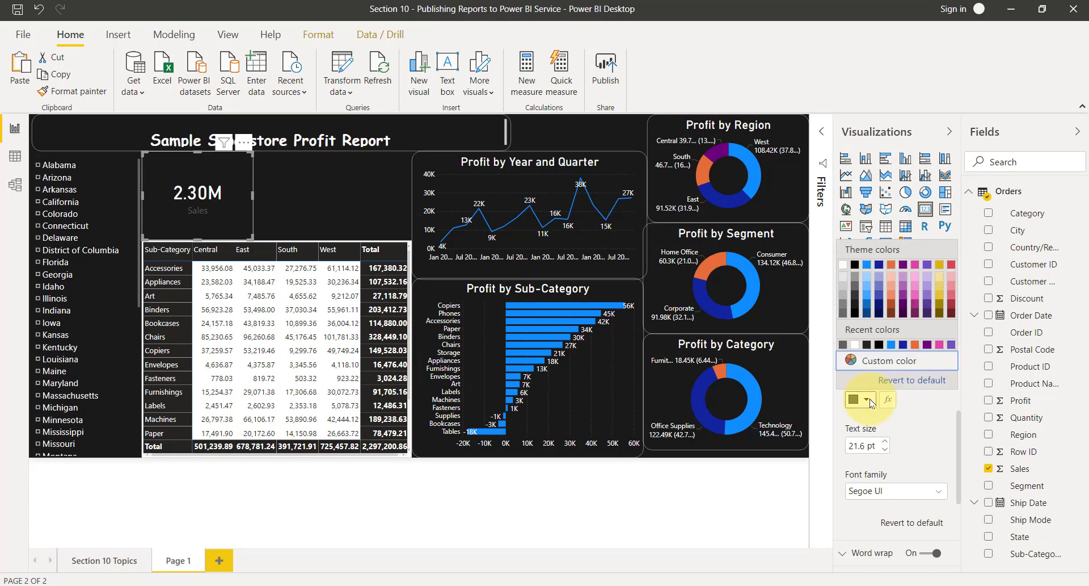
pyautogui.click(845, 258)
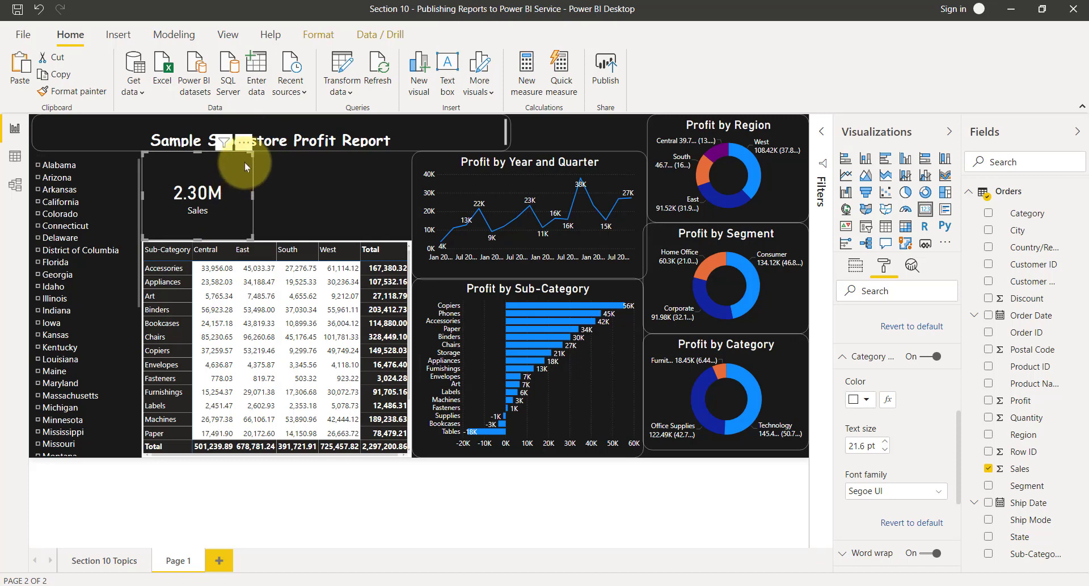
pyautogui.hotkey('ctrl', 'z')
pyautogui.hotkey('ctrl', 'z')
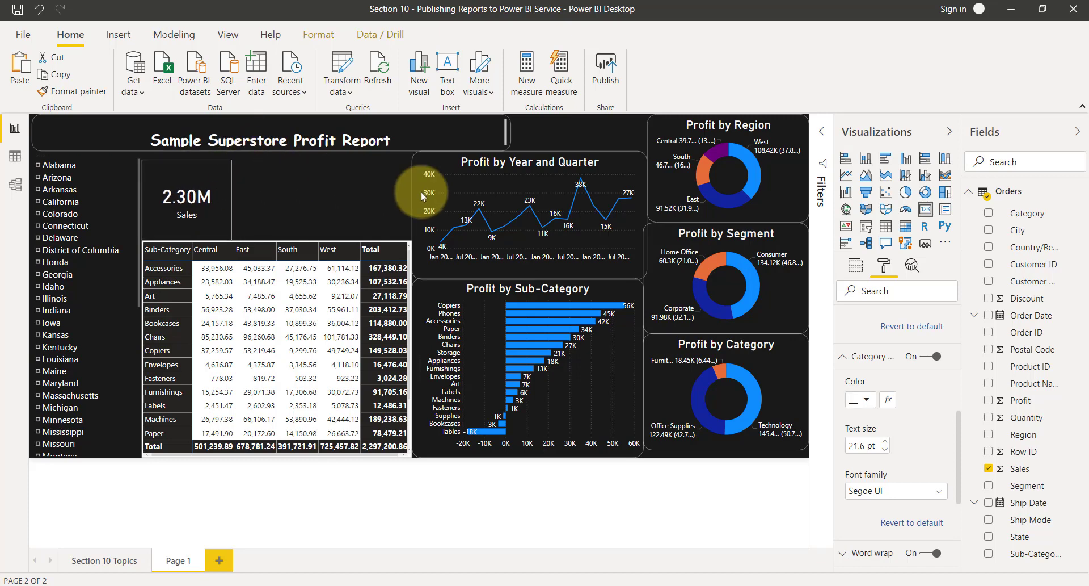
# - Turn on the Sales card's border and increase its radius to round the corners
pyautogui.click(872, 357)
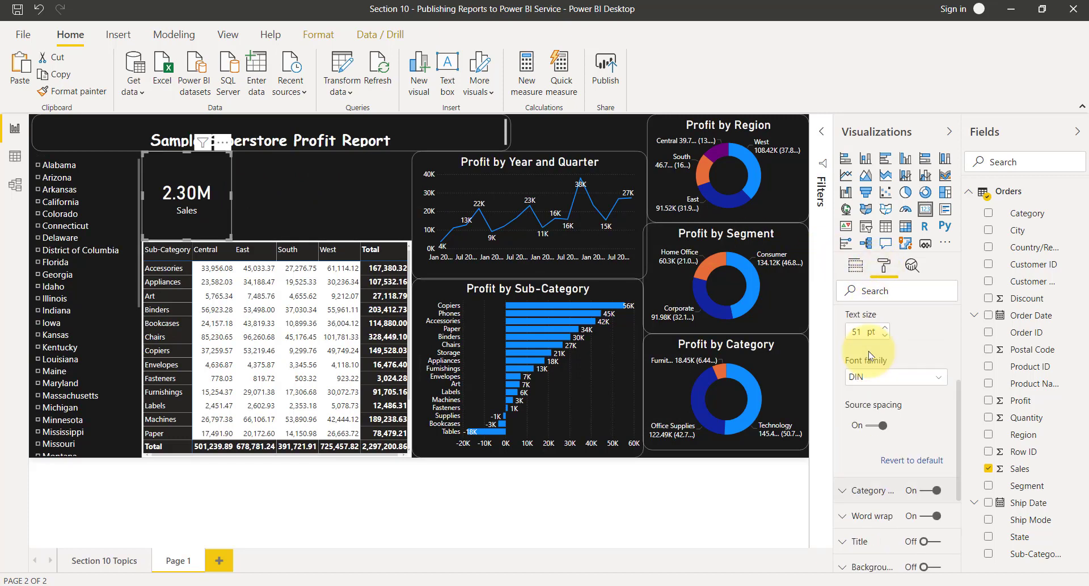
pyautogui.click(852, 319)
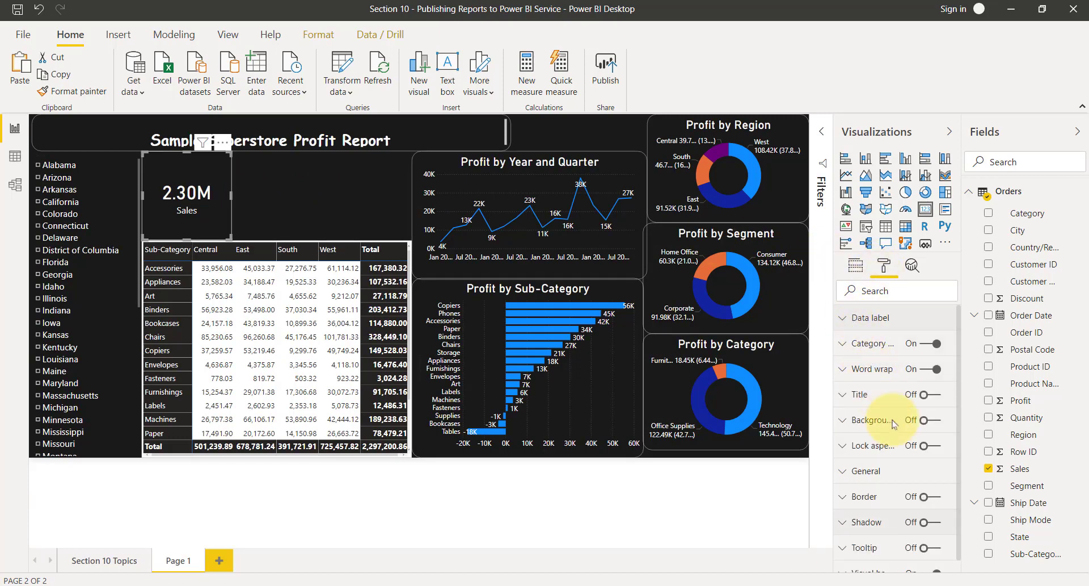
pyautogui.click(925, 498)
pyautogui.click(864, 497)
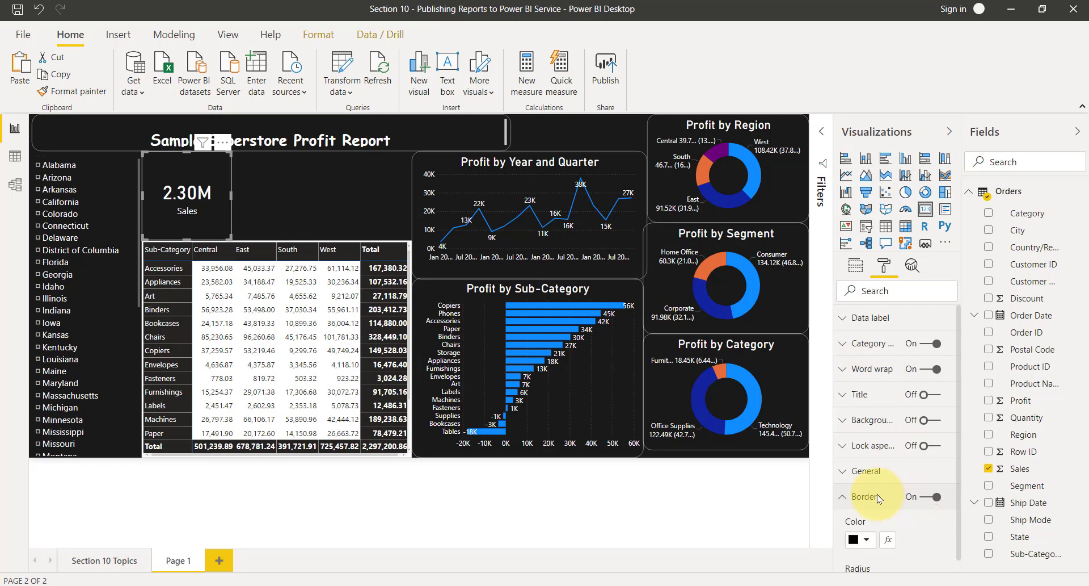
pyautogui.scroll(-3, 868, 496)
pyautogui.moveTo(887, 442); pyautogui.dragTo(945, 442)
pyautogui.click(856, 265)
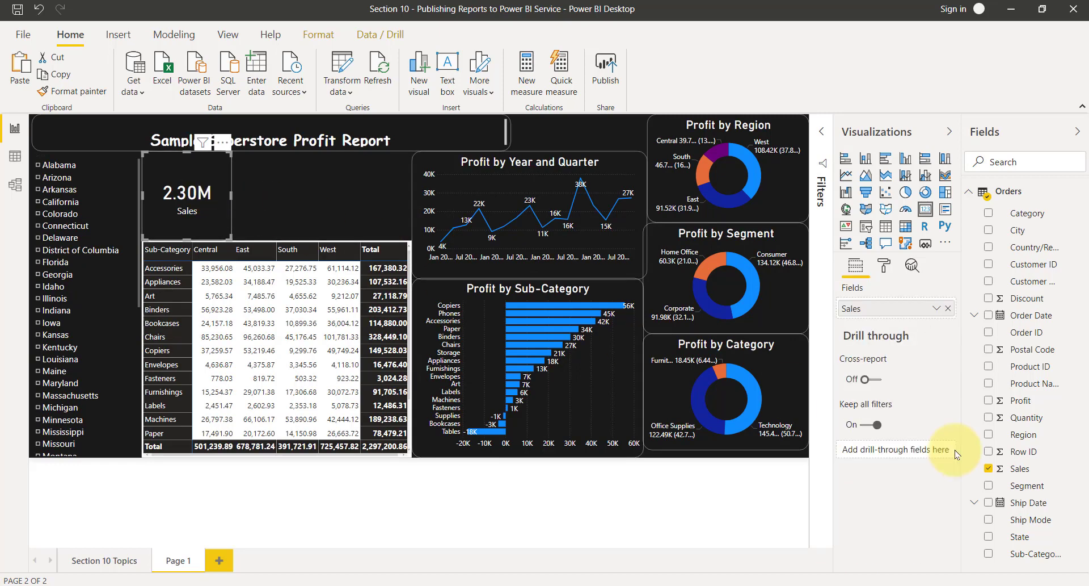
# - Set the Sales card's border color to white
pyautogui.click(883, 265)
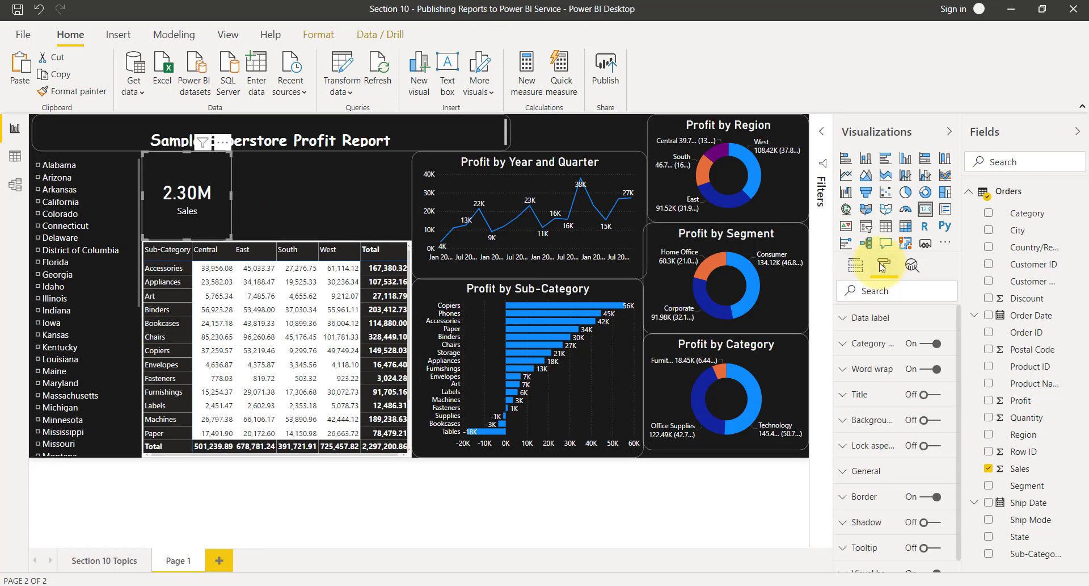
pyautogui.click(863, 497)
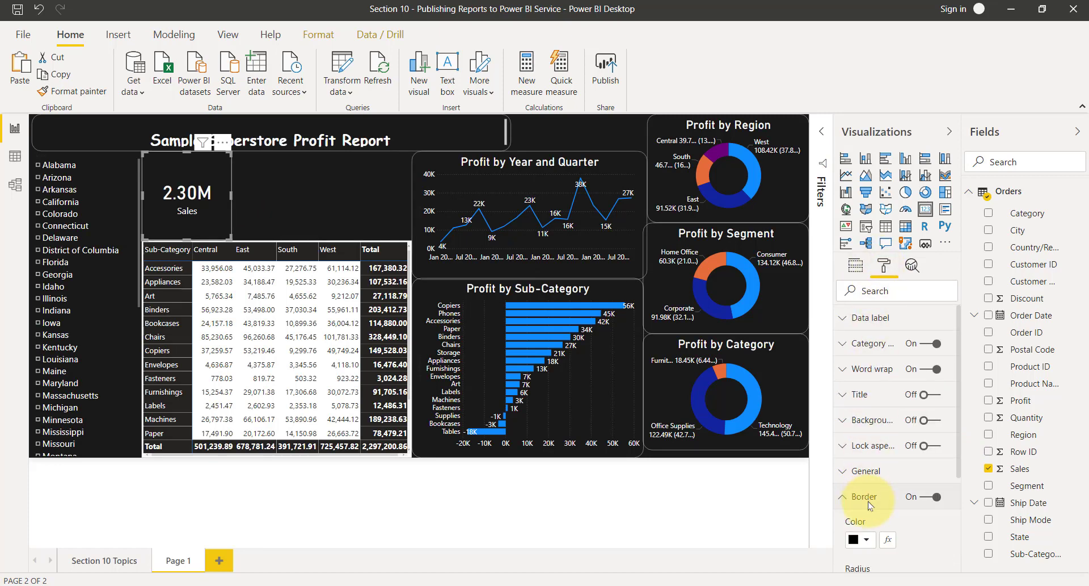
pyautogui.click(865, 539)
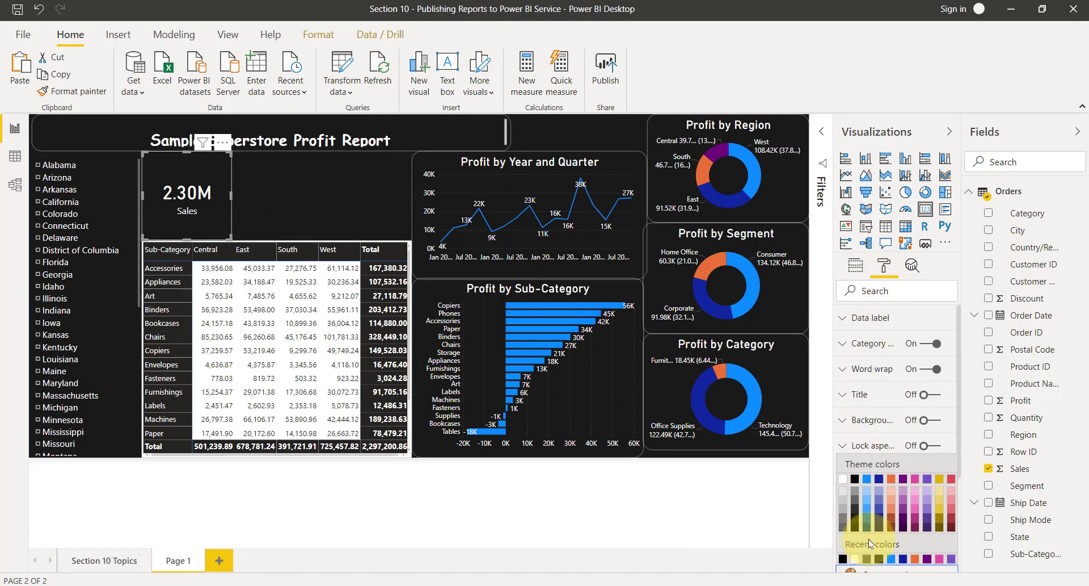
pyautogui.click(844, 479)
# - Duplicate the Sales card twice and line up the copies beside it above the matrix
pyautogui.click(209, 162)
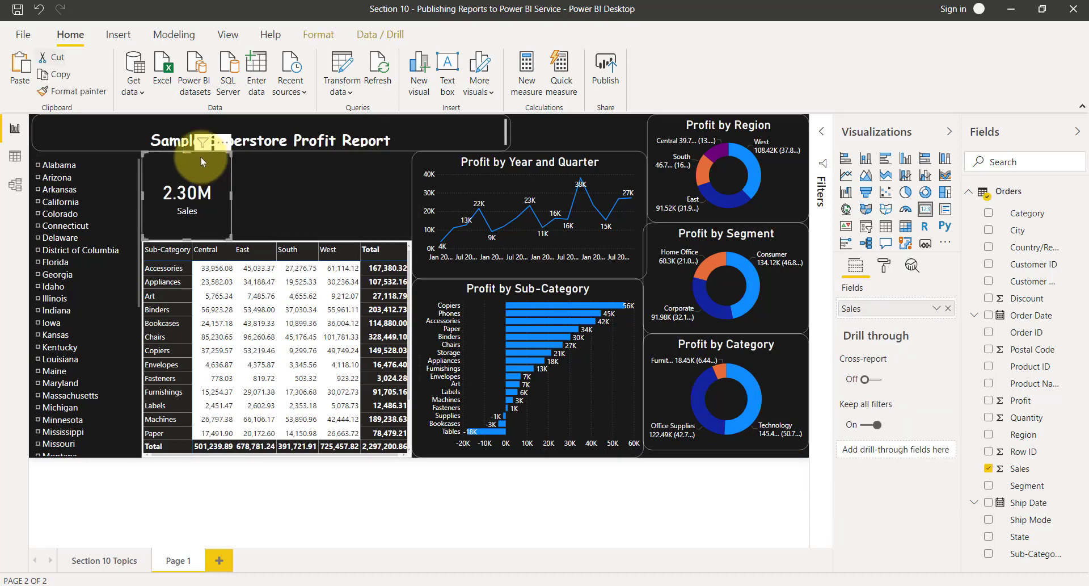
pyautogui.click(20, 67)
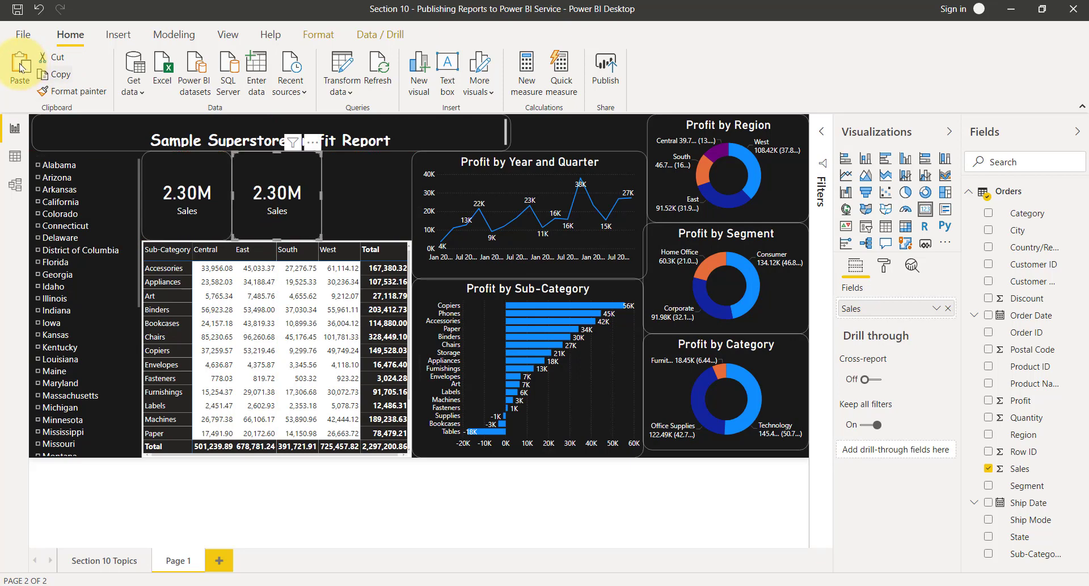
pyautogui.click(21, 67)
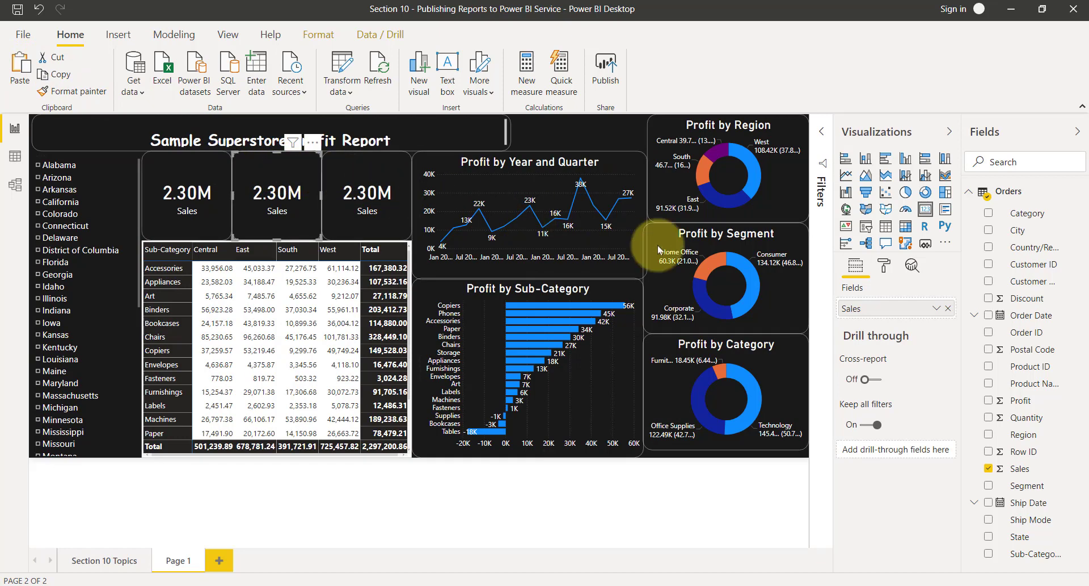
# - Replace Sales with Profit in the middle card and with Quantity in the third card
pyautogui.click(948, 309)
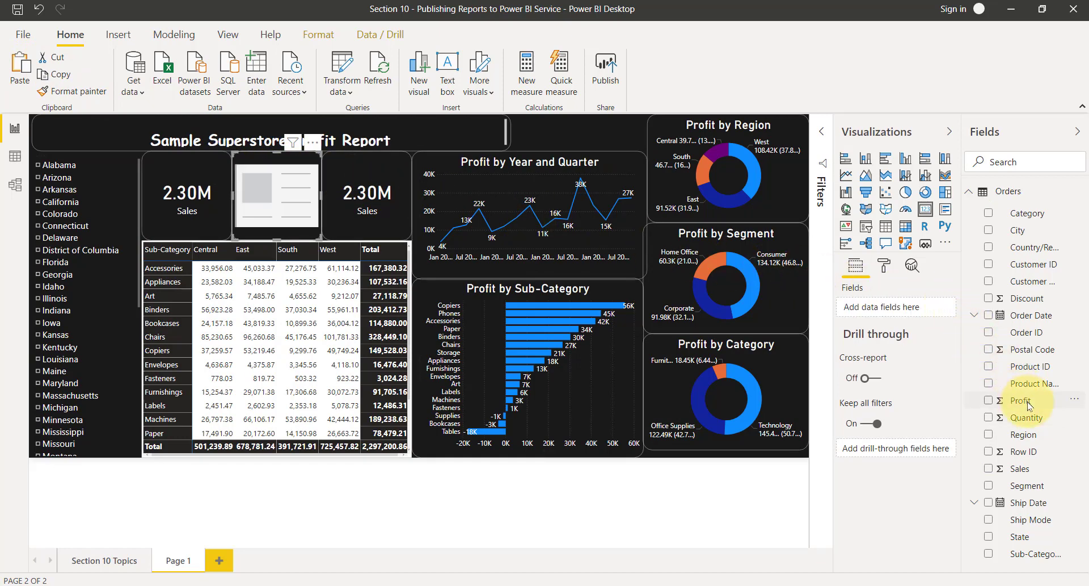
pyautogui.moveTo(1021, 400); pyautogui.dragTo(365, 159)
pyautogui.click(365, 159)
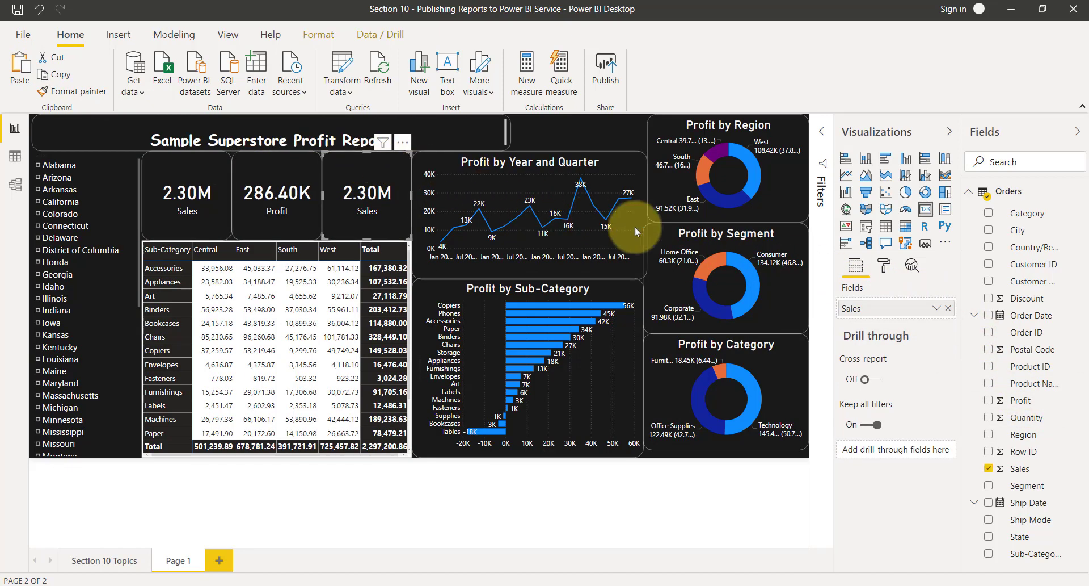
pyautogui.click(948, 308)
pyautogui.moveTo(1022, 417); pyautogui.dragTo(949, 310)
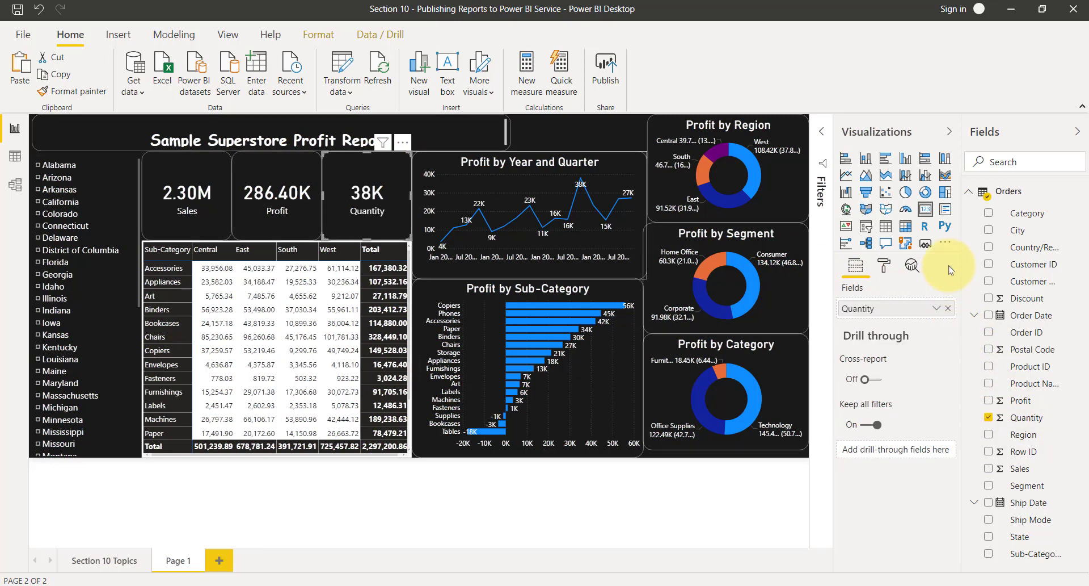
# - Collapse the Visualizations and Fields panes and widen the report title box to the far edge of the line chart
pyautogui.click(950, 131)
pyautogui.click(1078, 133)
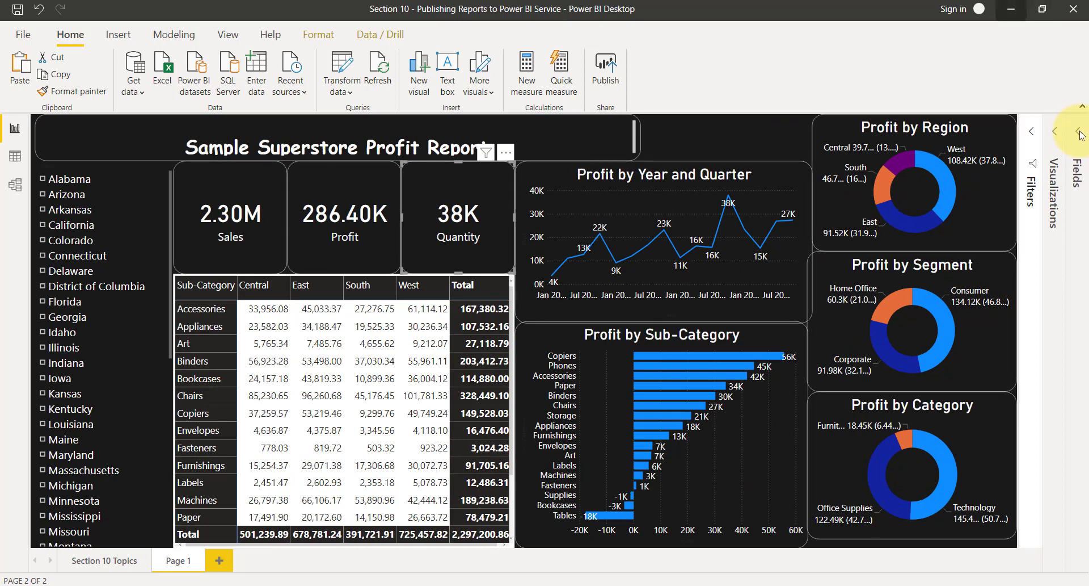
pyautogui.click(623, 140)
pyautogui.moveTo(639, 142); pyautogui.dragTo(801, 147)
# - Delete the stray blank box overlapping the title and the Profit by Year and Quarter chart
pyautogui.doubleClick(681, 143)
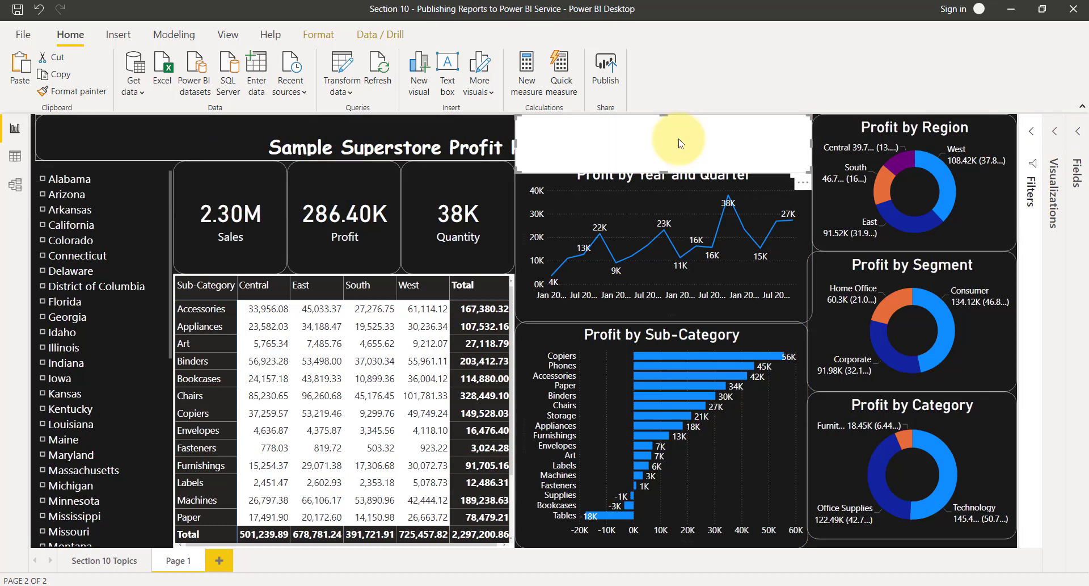
pyautogui.click(802, 181)
pyautogui.press('Delete')
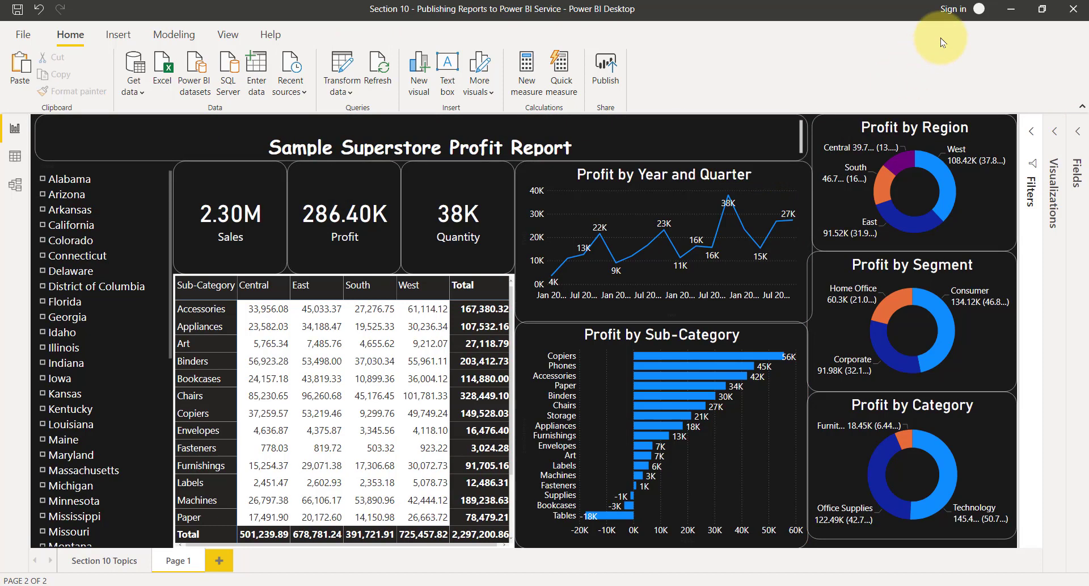